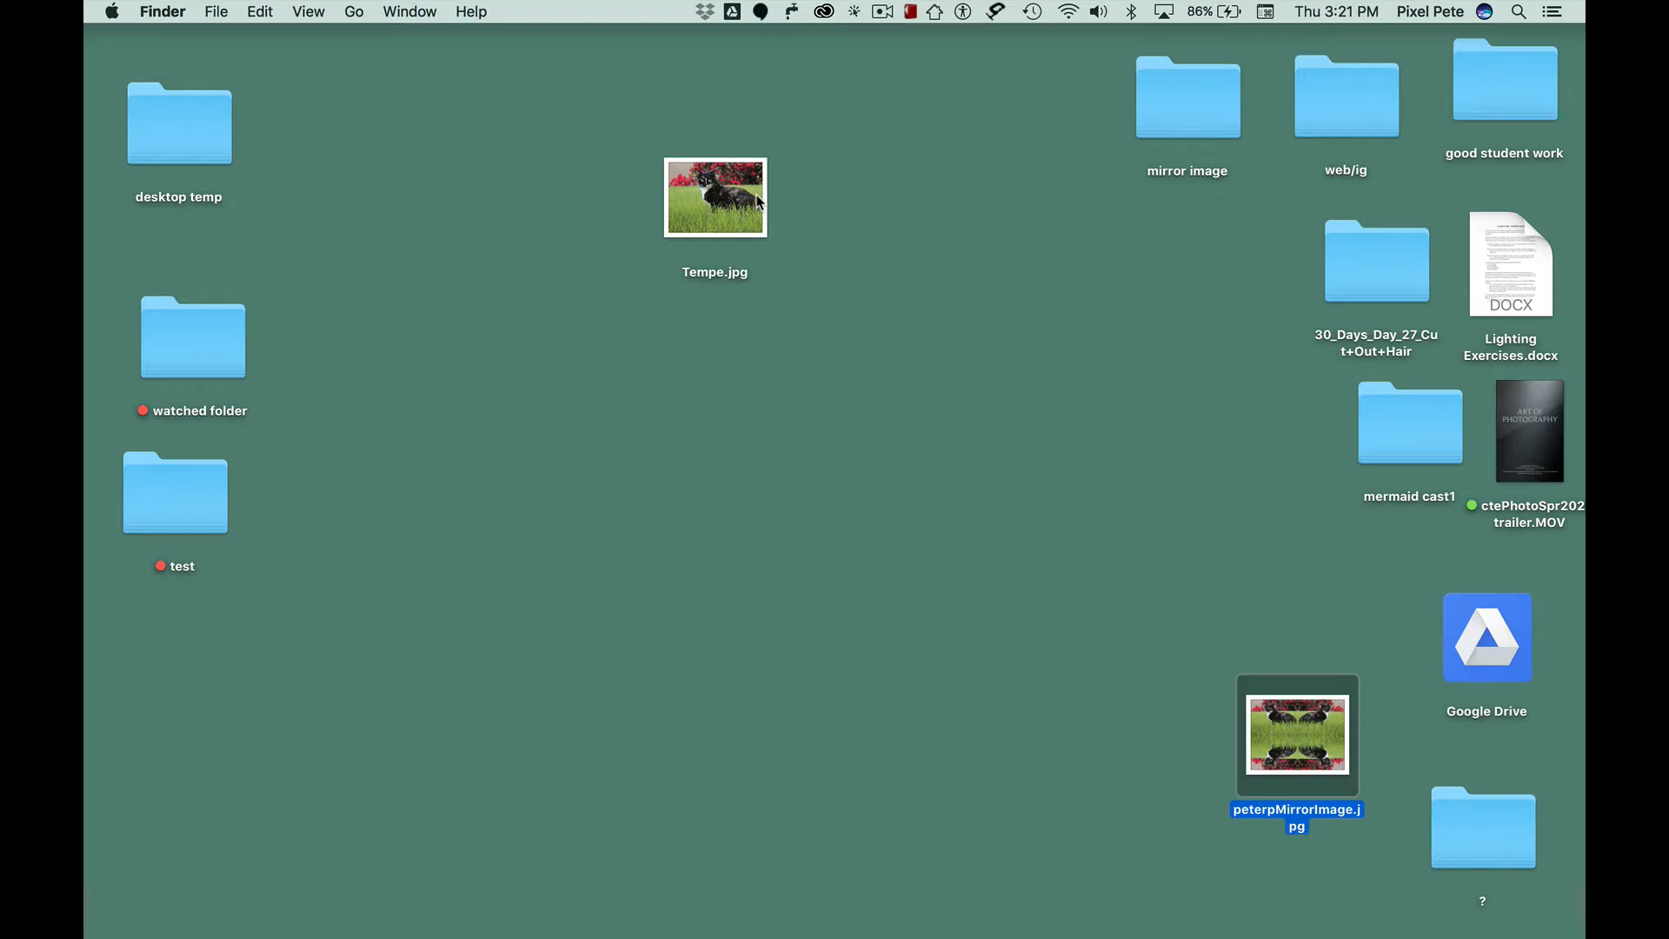
# - Open the desktop image Tempe.jpg with Adobe Photoshop CC 2019
pyautogui.click(759, 202)
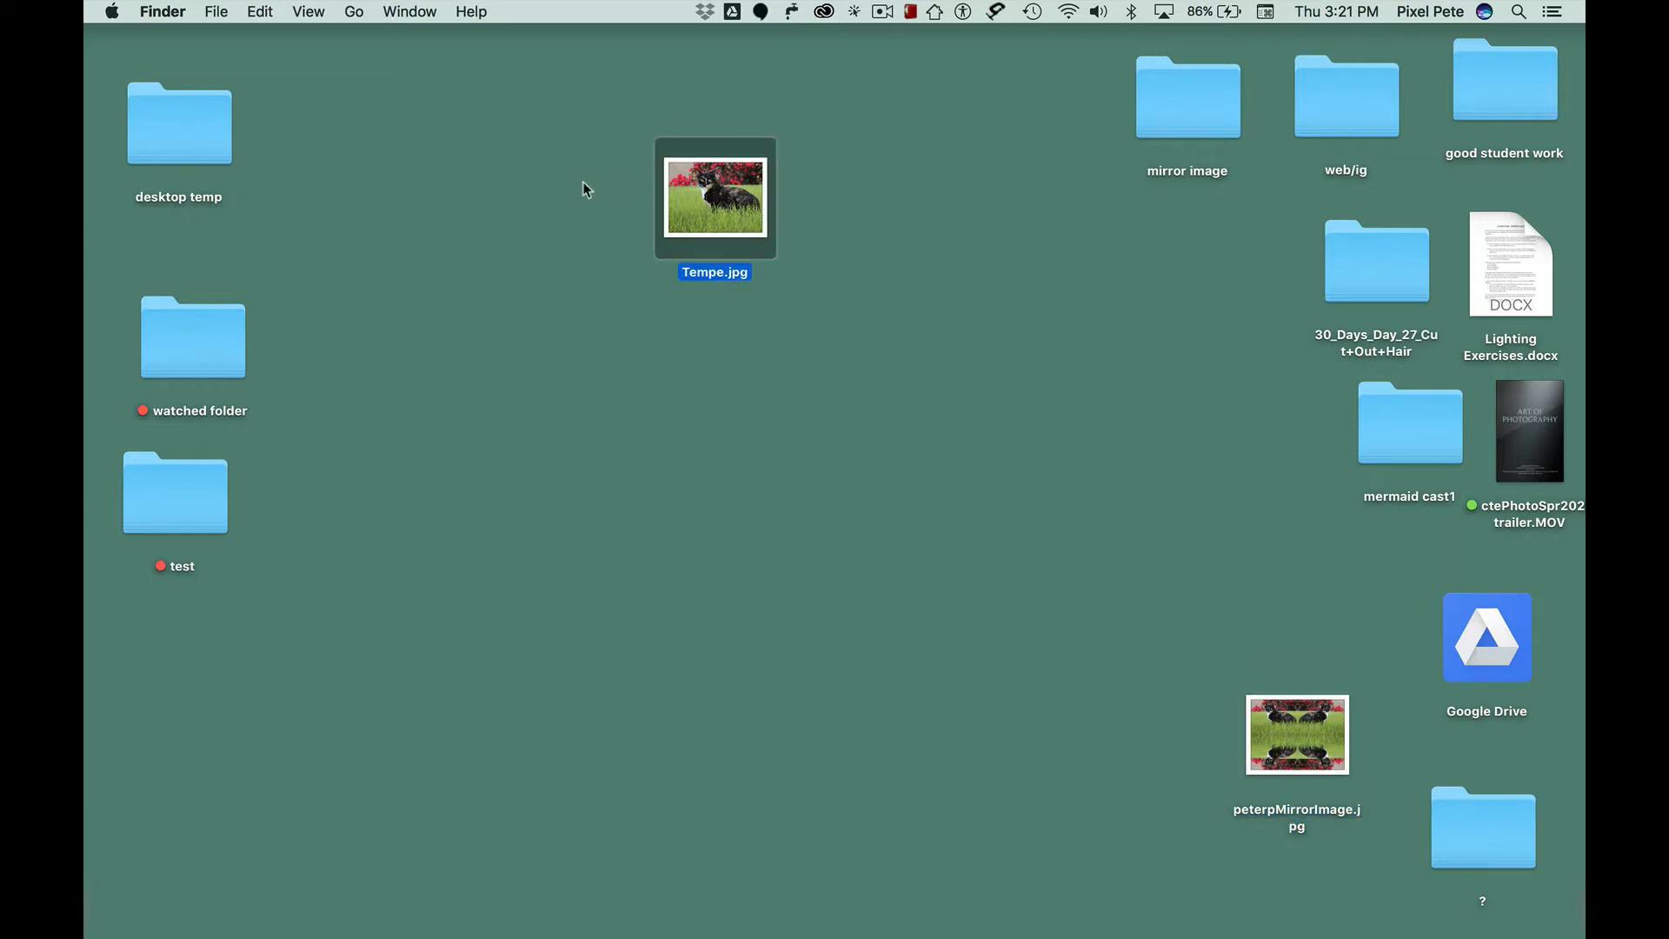
pyautogui.moveTo(702, 193)
pyautogui.mouseDown()
pyautogui.moveTo(457, 196)
pyautogui.moveTo(130, 236)
pyautogui.moveTo(200, 169)
pyautogui.moveTo(171, 327)
pyautogui.moveTo(711, 207)
pyautogui.mouseUp()
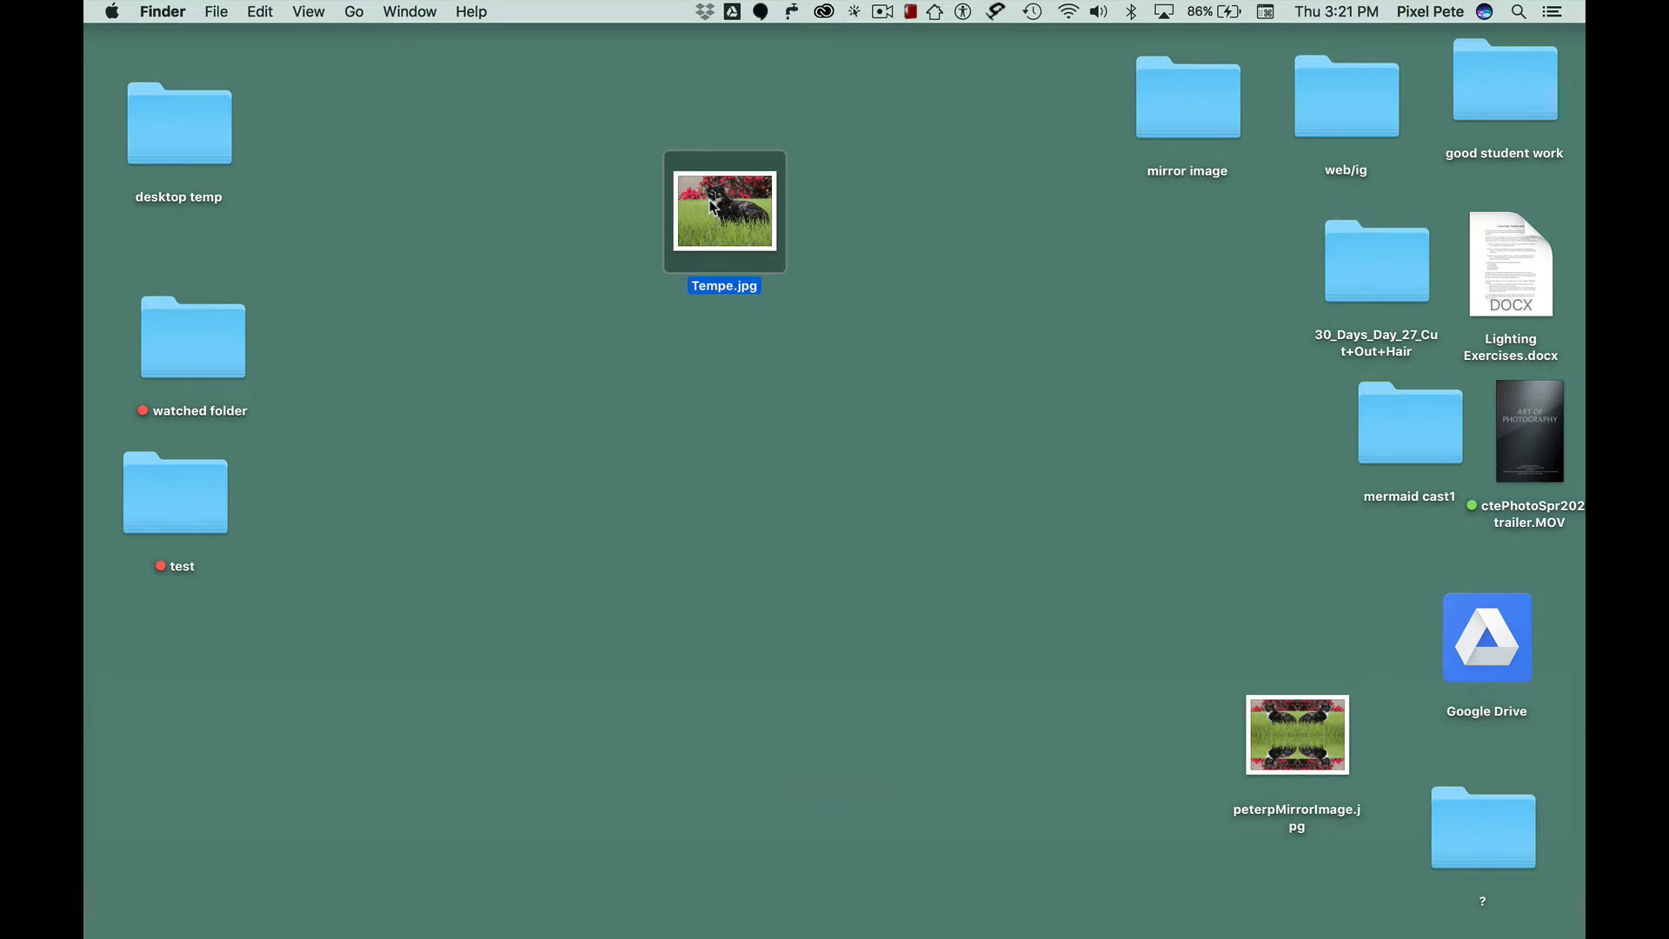
pyautogui.rightClick(711, 207)
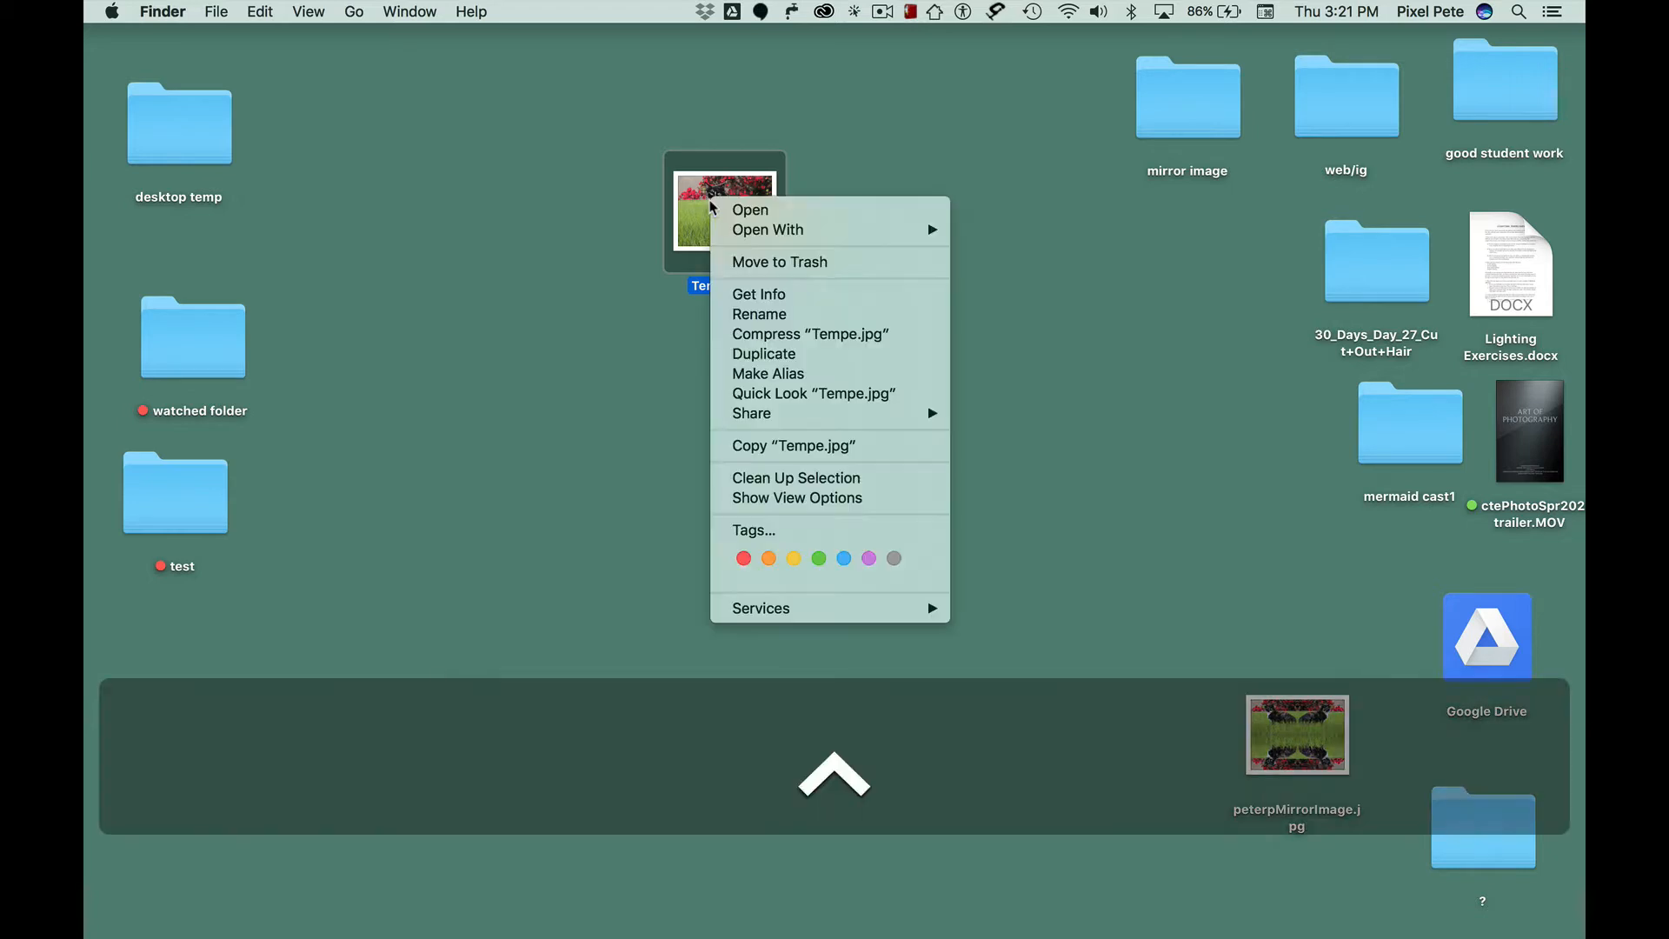
pyautogui.moveTo(817, 233)
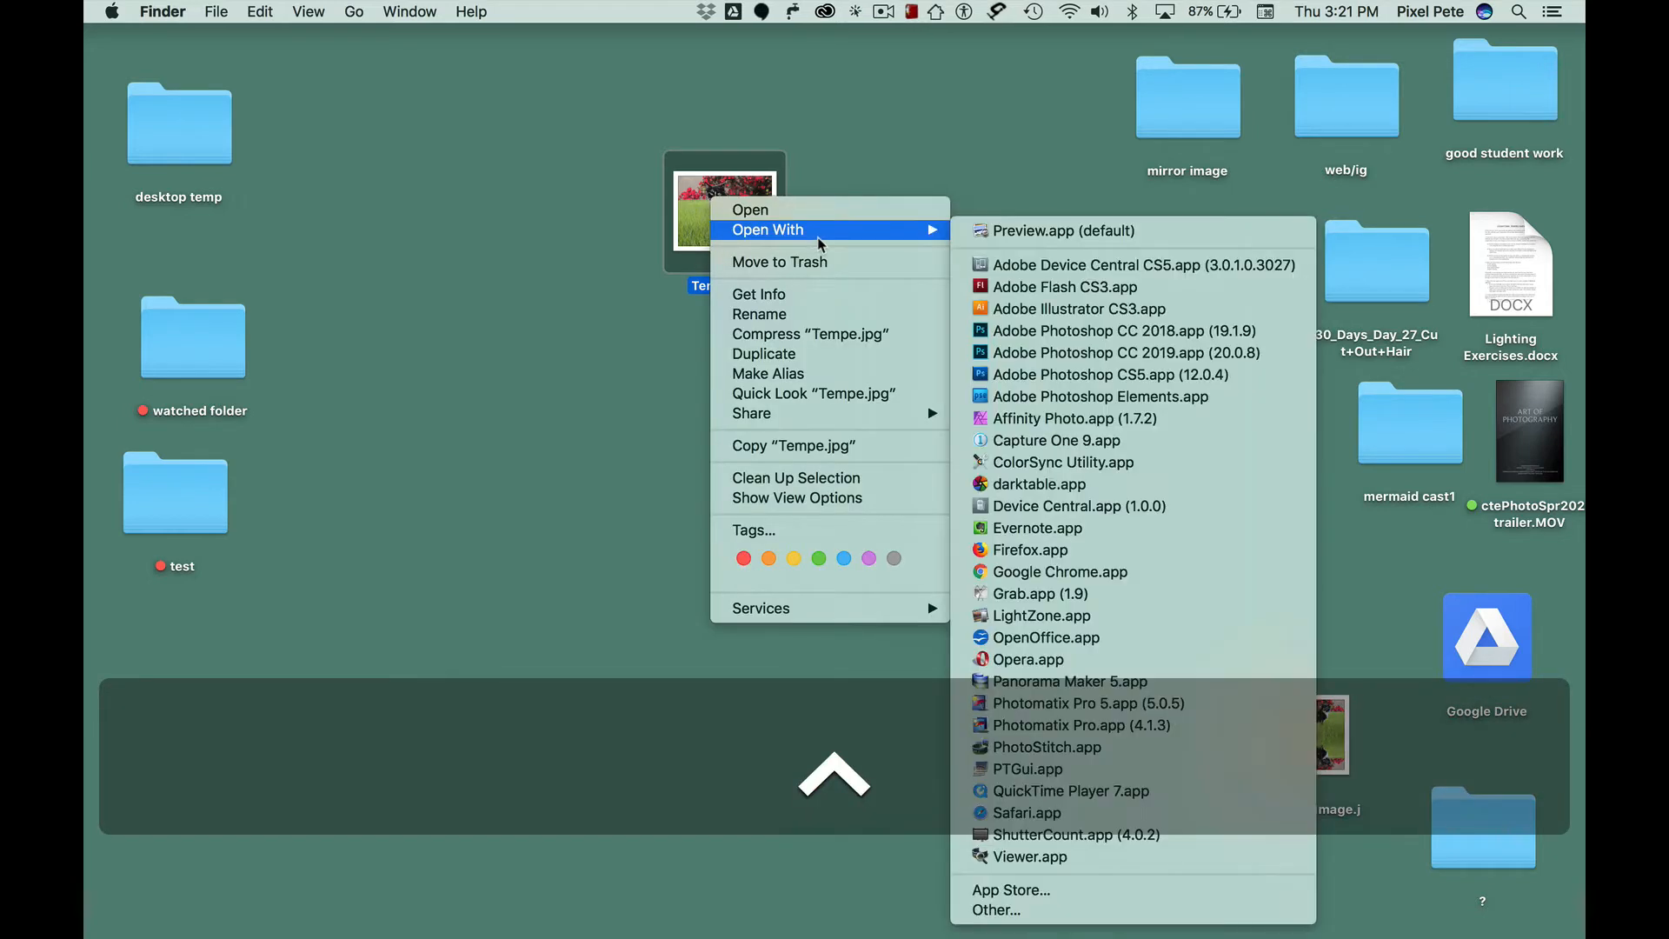
pyautogui.click(1095, 358)
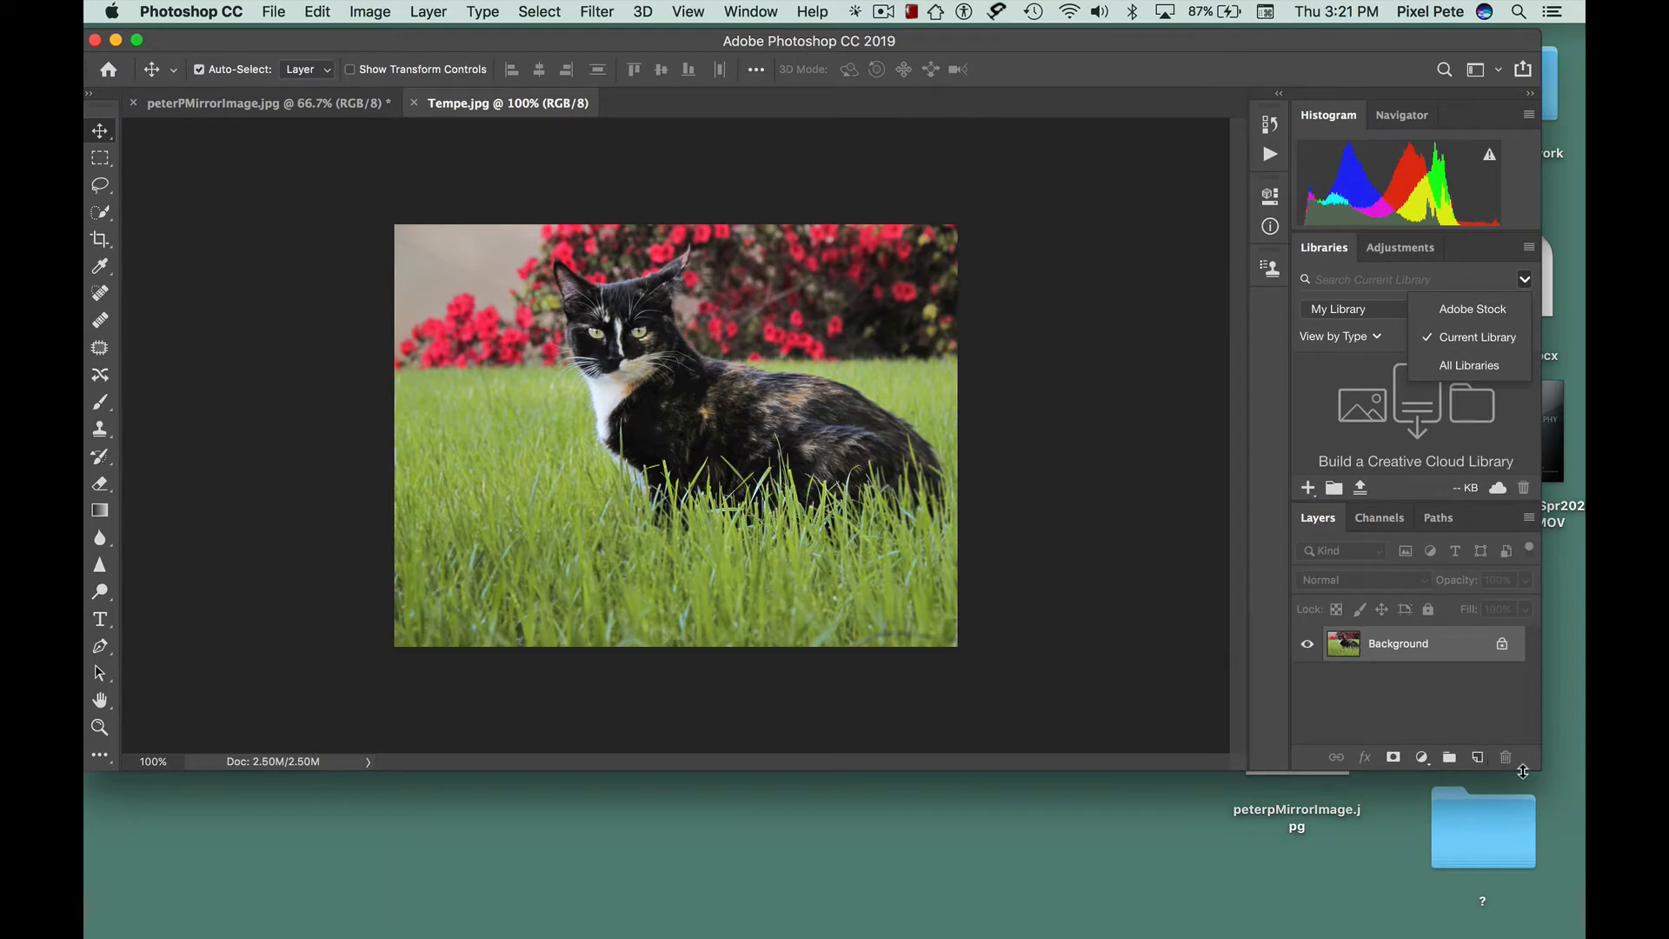
# - Enlarge the application window to fill most of the screen and check which workspace is active
pyautogui.moveTo(1537, 765); pyautogui.dragTo(1559, 910)
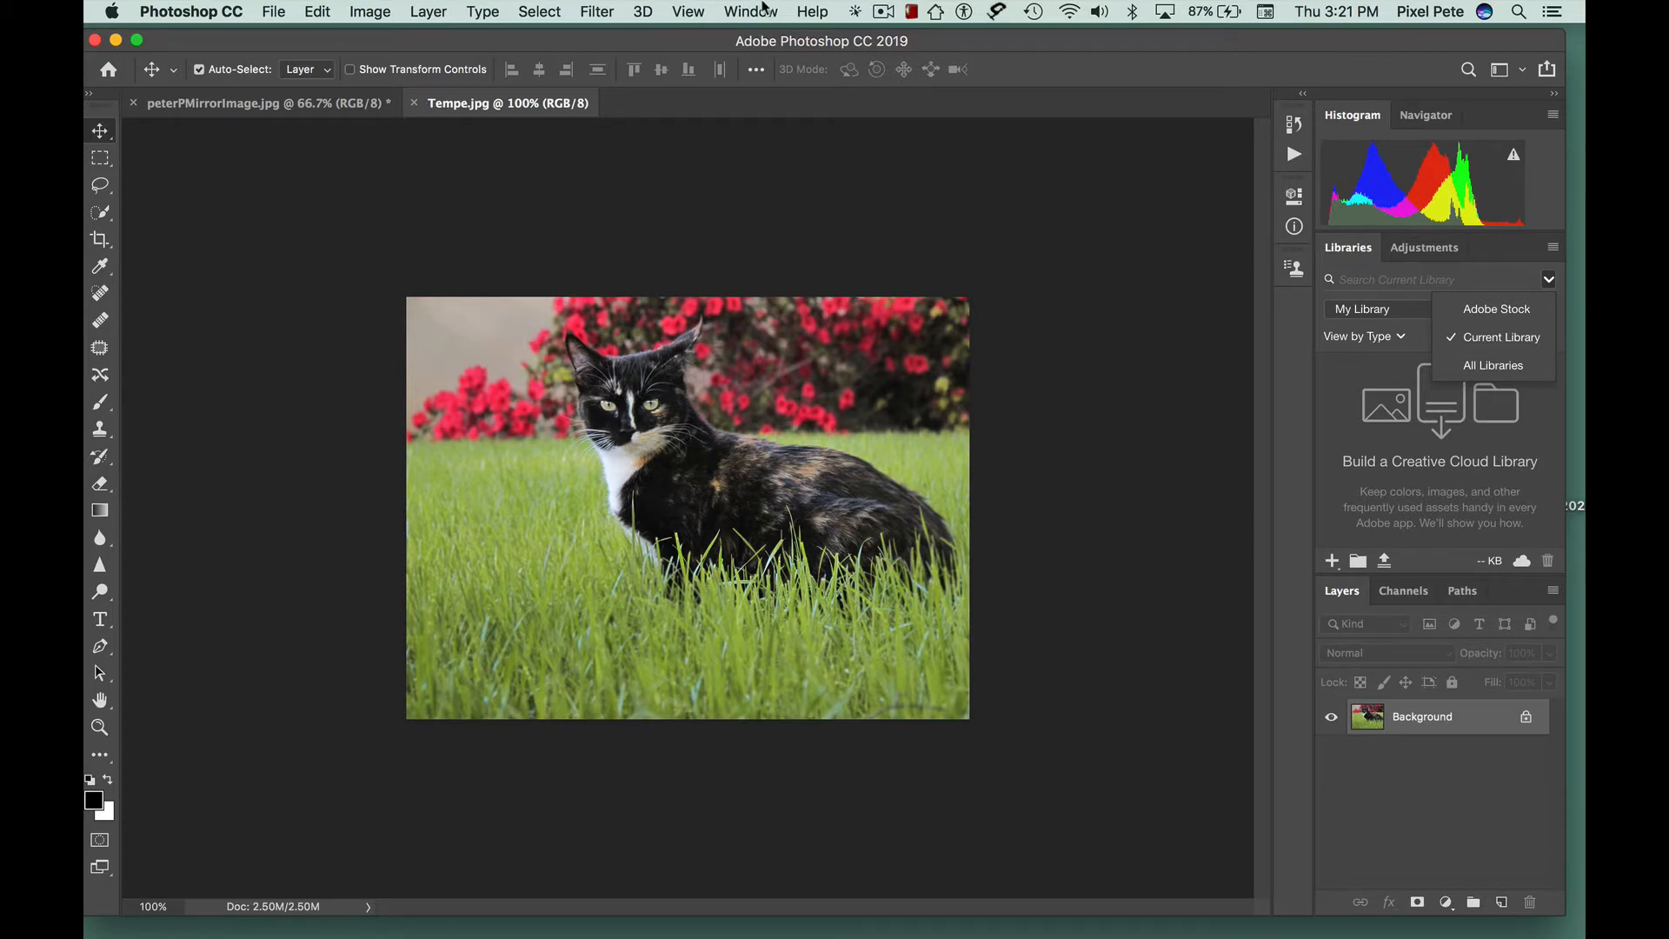
pyautogui.click(763, 10)
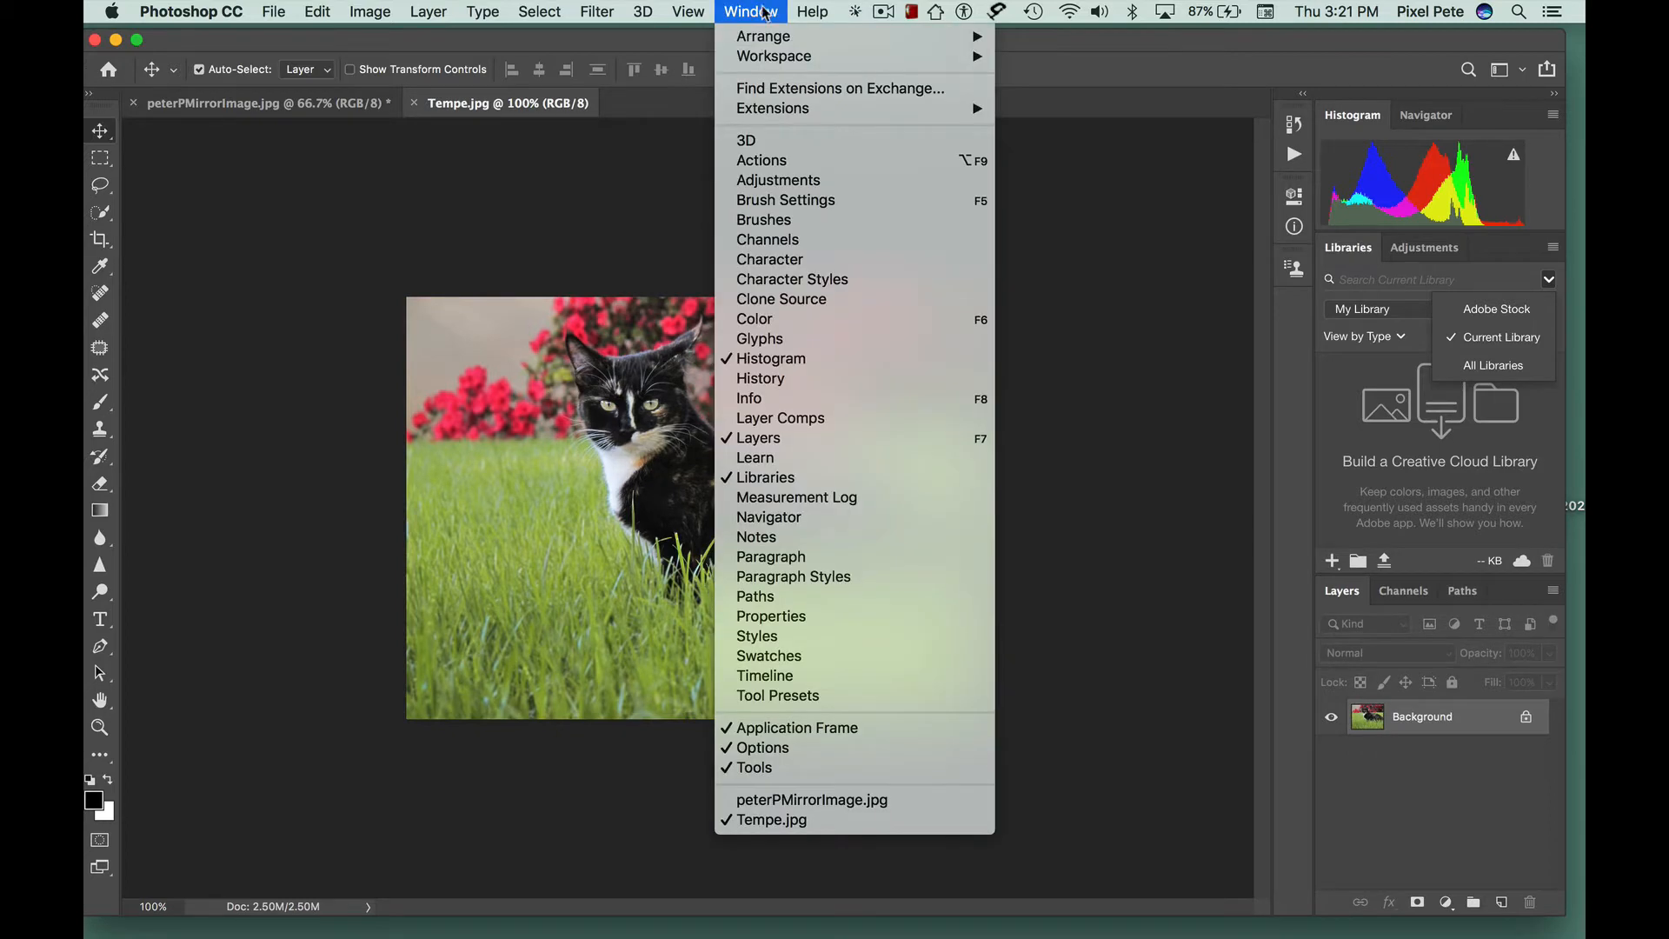
pyautogui.moveTo(774, 57)
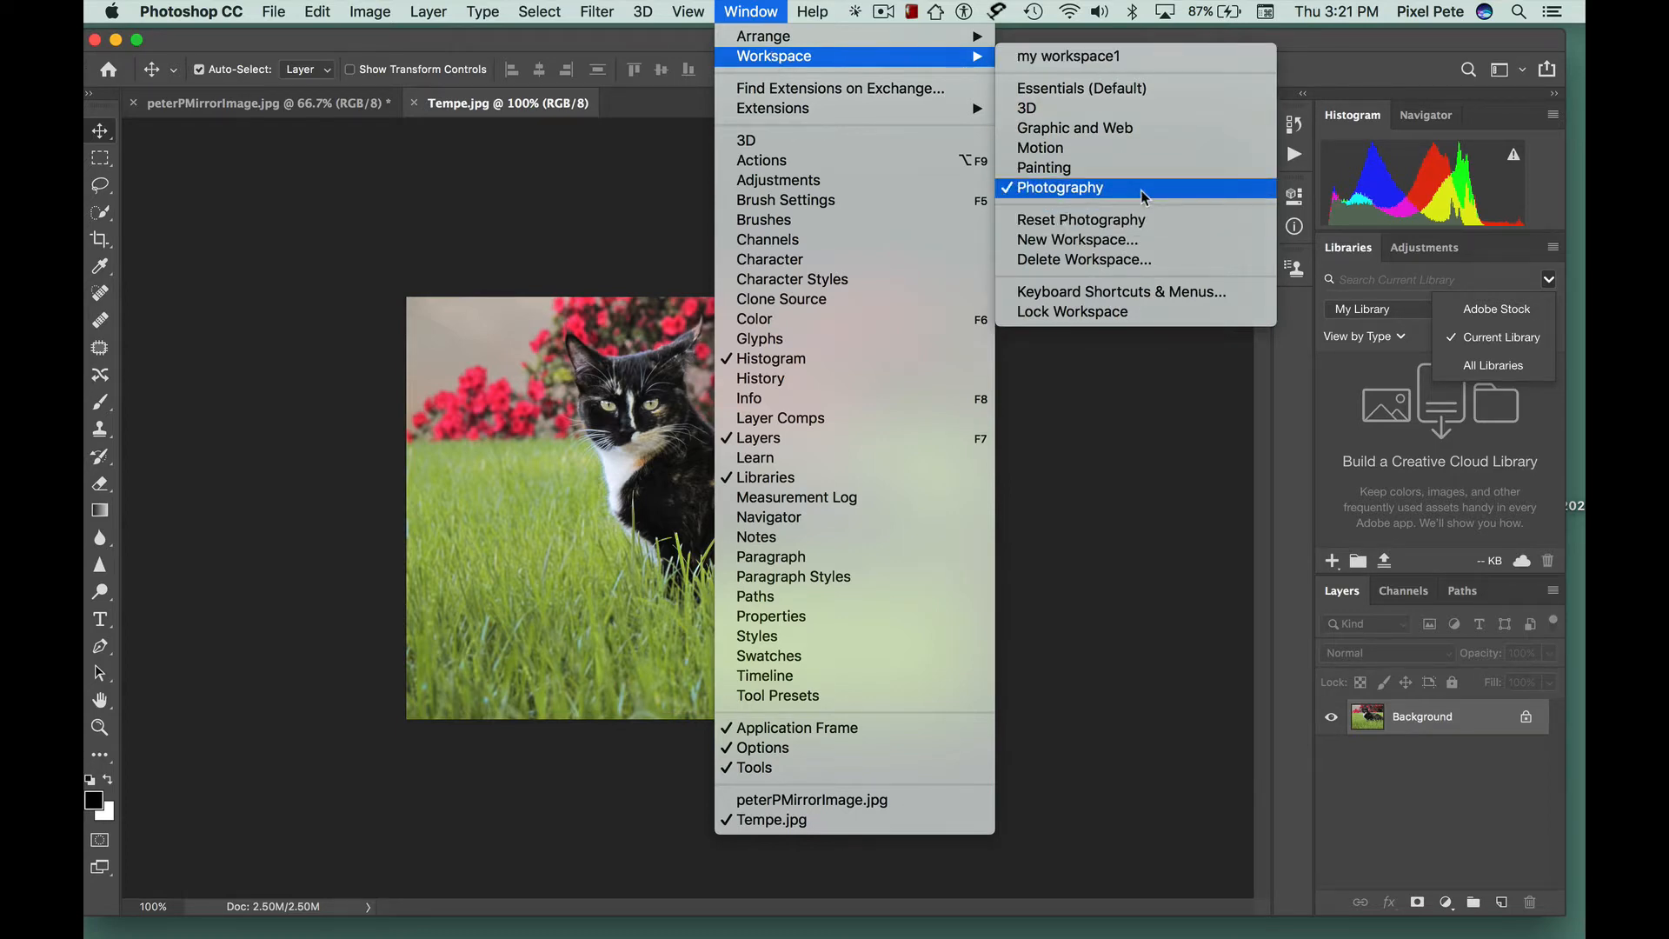
pyautogui.click(1160, 467)
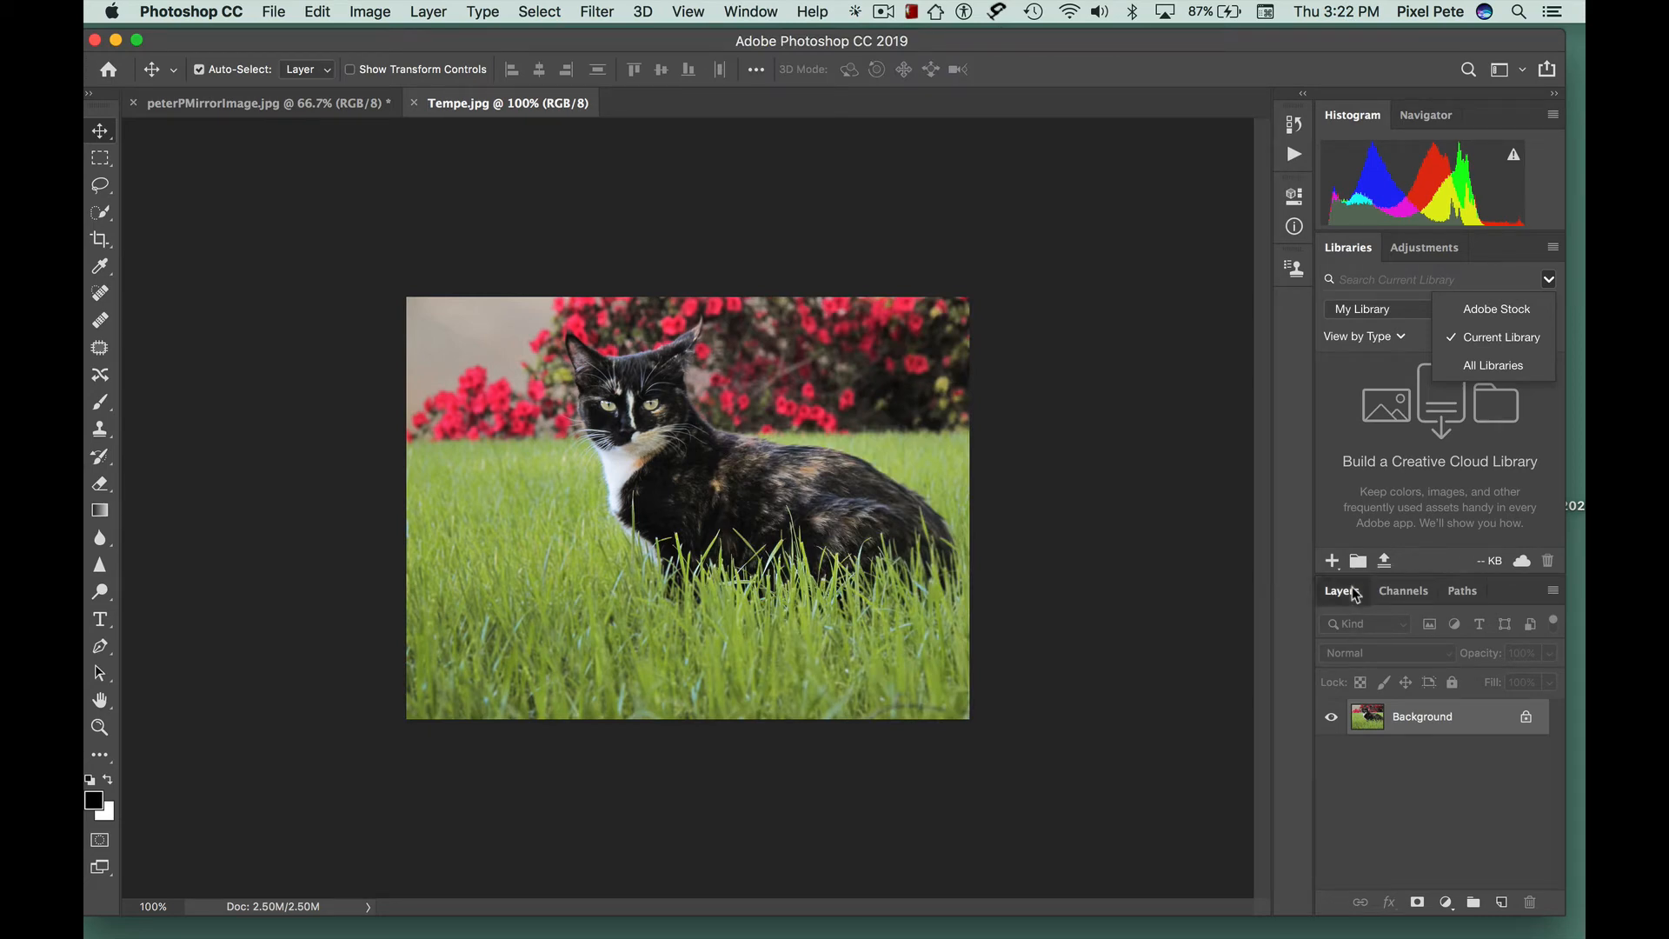
# - Float the Layers panel beside the canvas and collapse the remaining docked panels to icons
pyautogui.moveTo(1355, 595); pyautogui.dragTo(1075, 74)
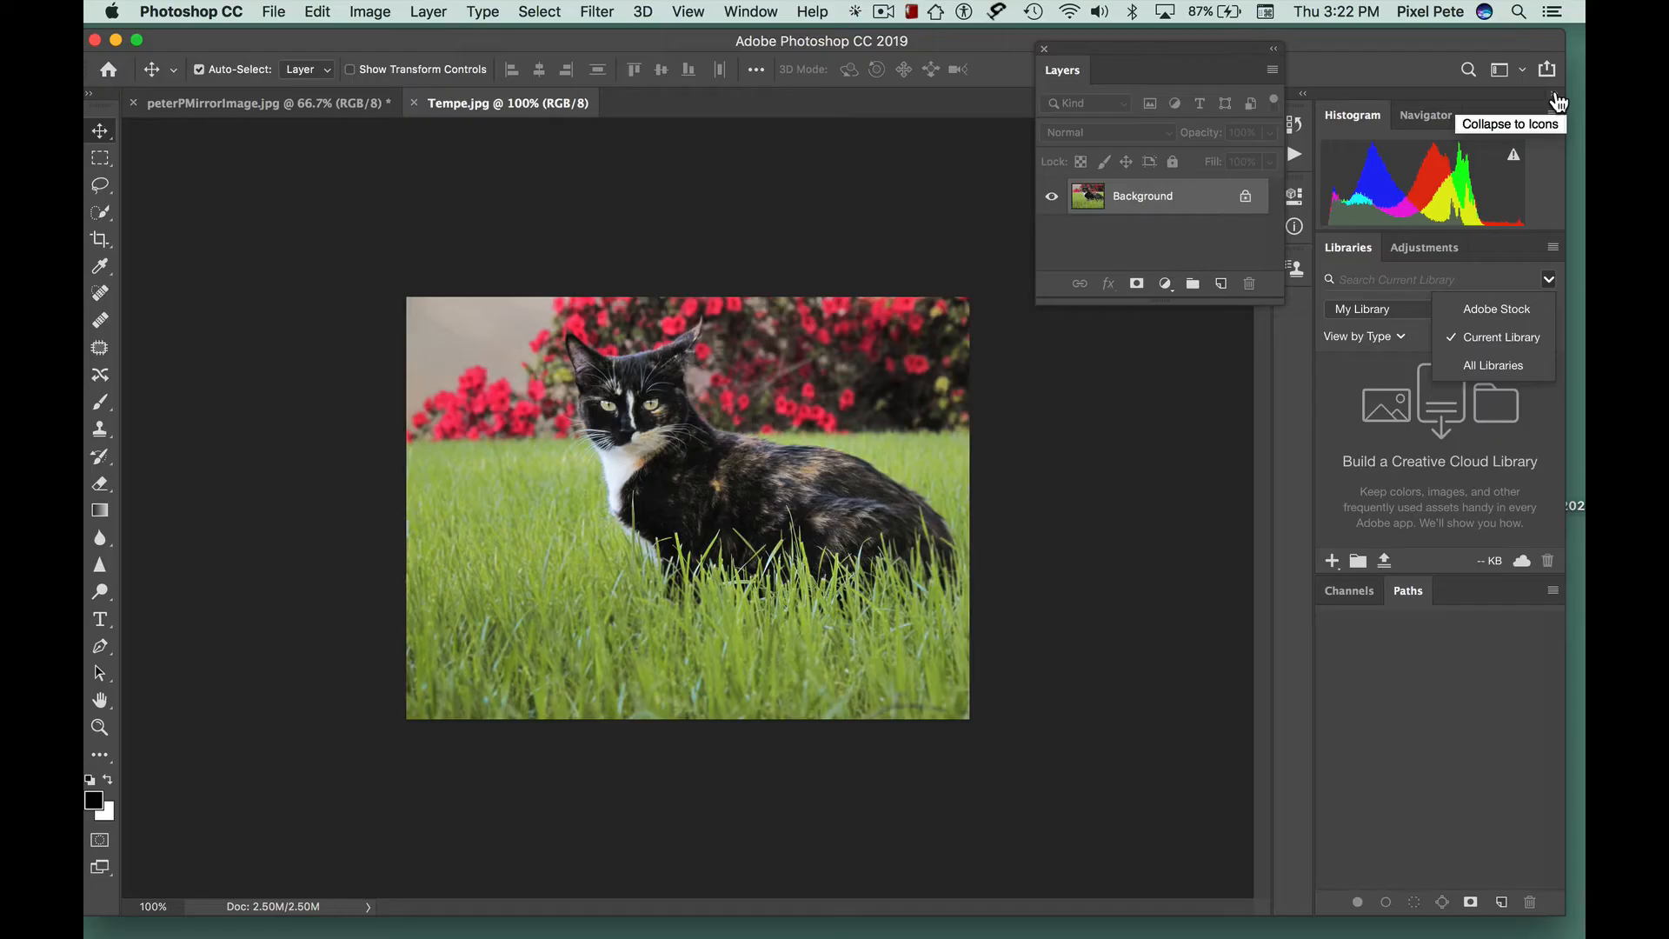
pyautogui.click(1555, 95)
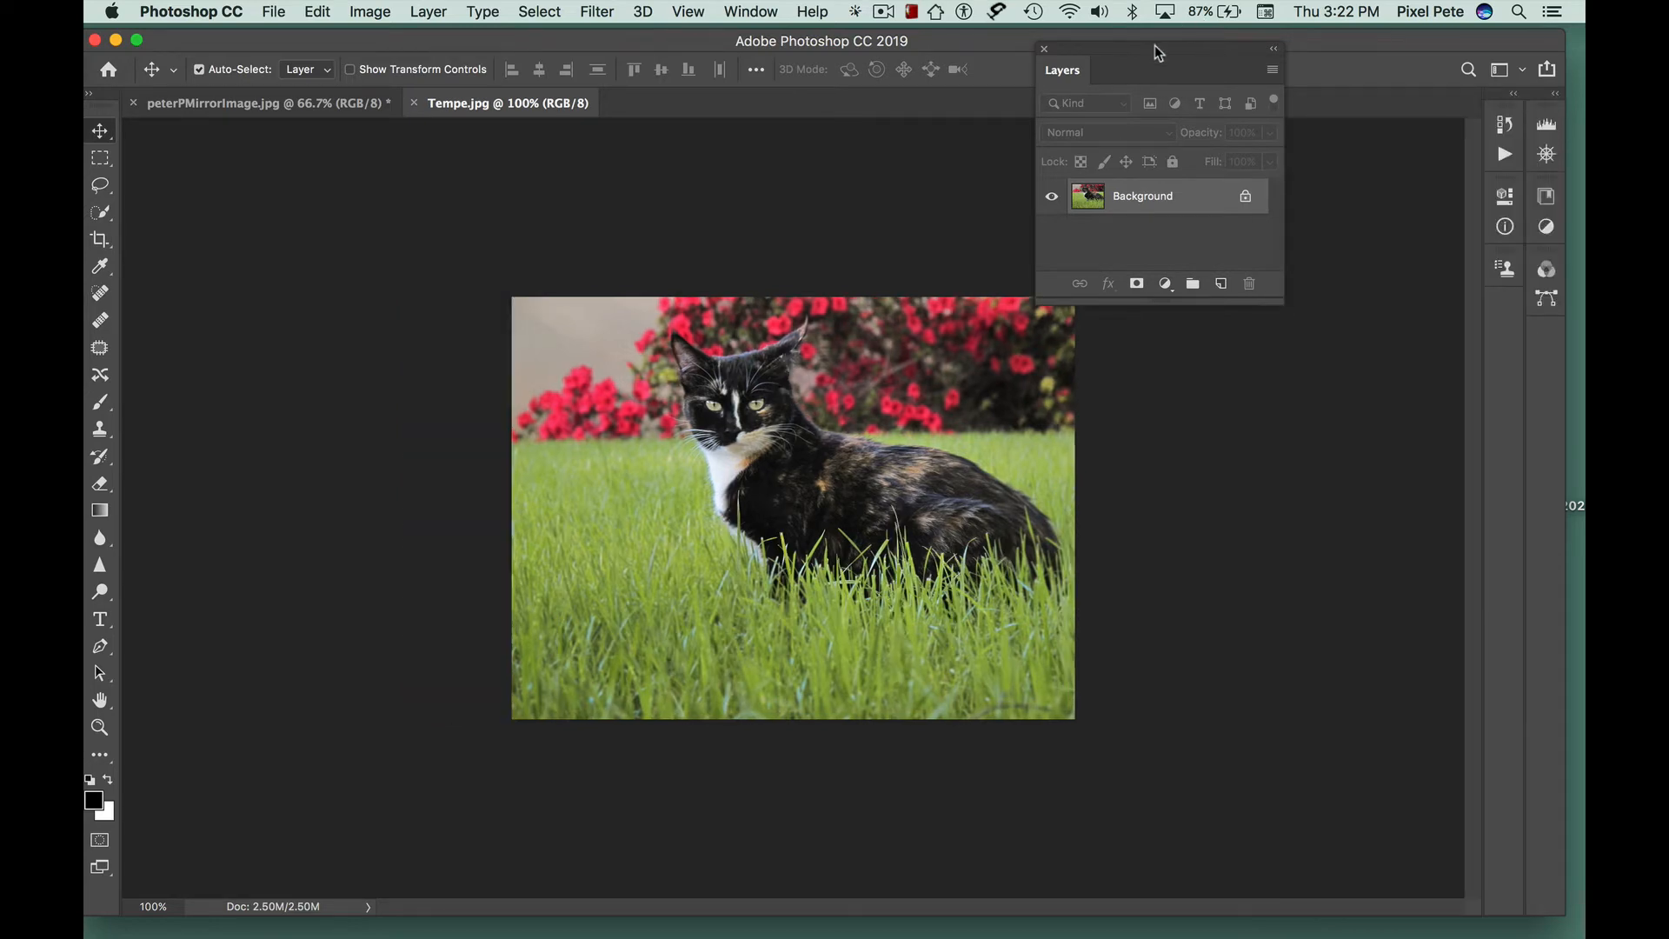
pyautogui.moveTo(1154, 46); pyautogui.dragTo(1346, 64)
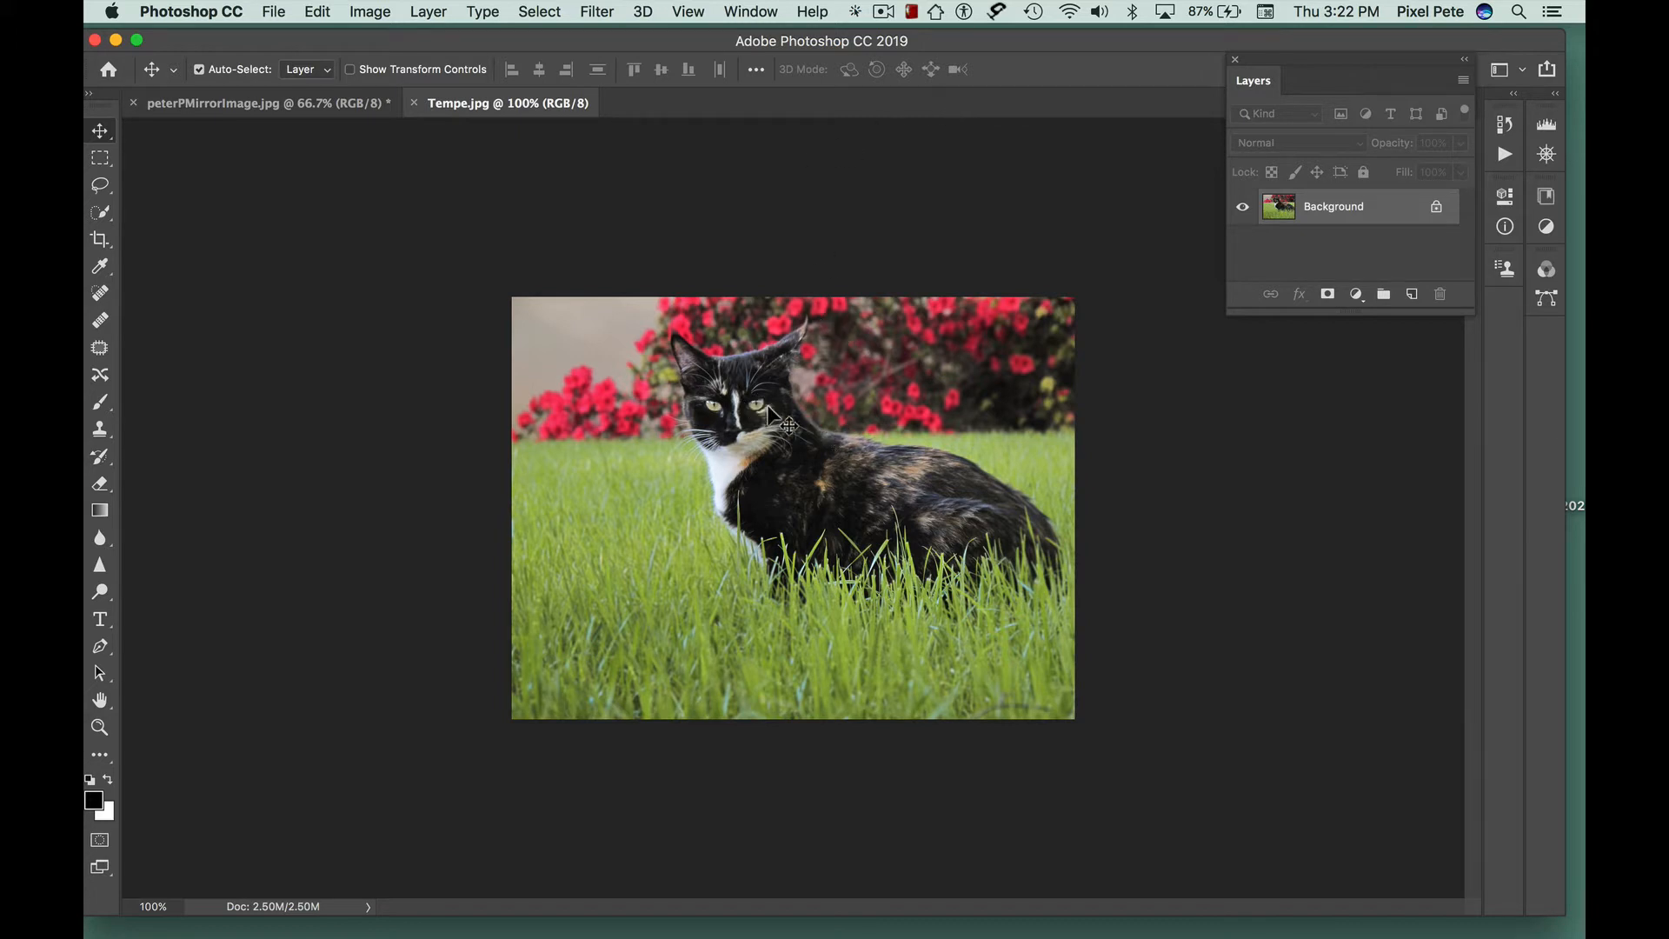
# - Duplicate the cat photo three times with Layer Via Copy, enlarging the Layers panel to fit the whole stack
pyautogui.click(440, 11)
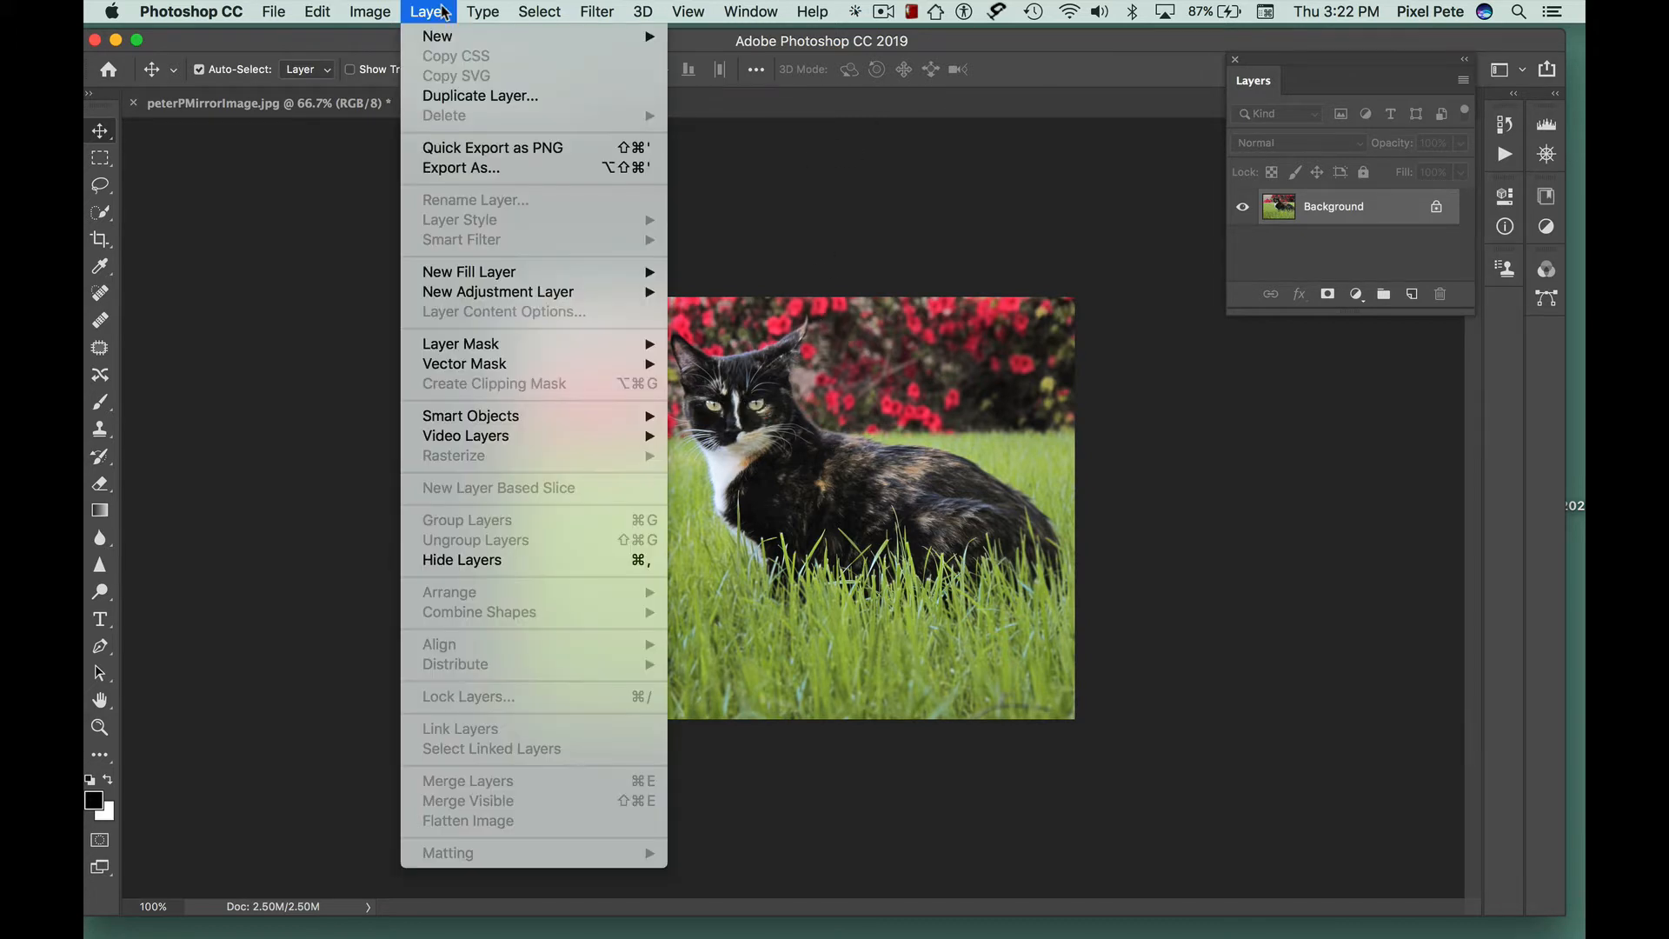
pyautogui.moveTo(444, 40)
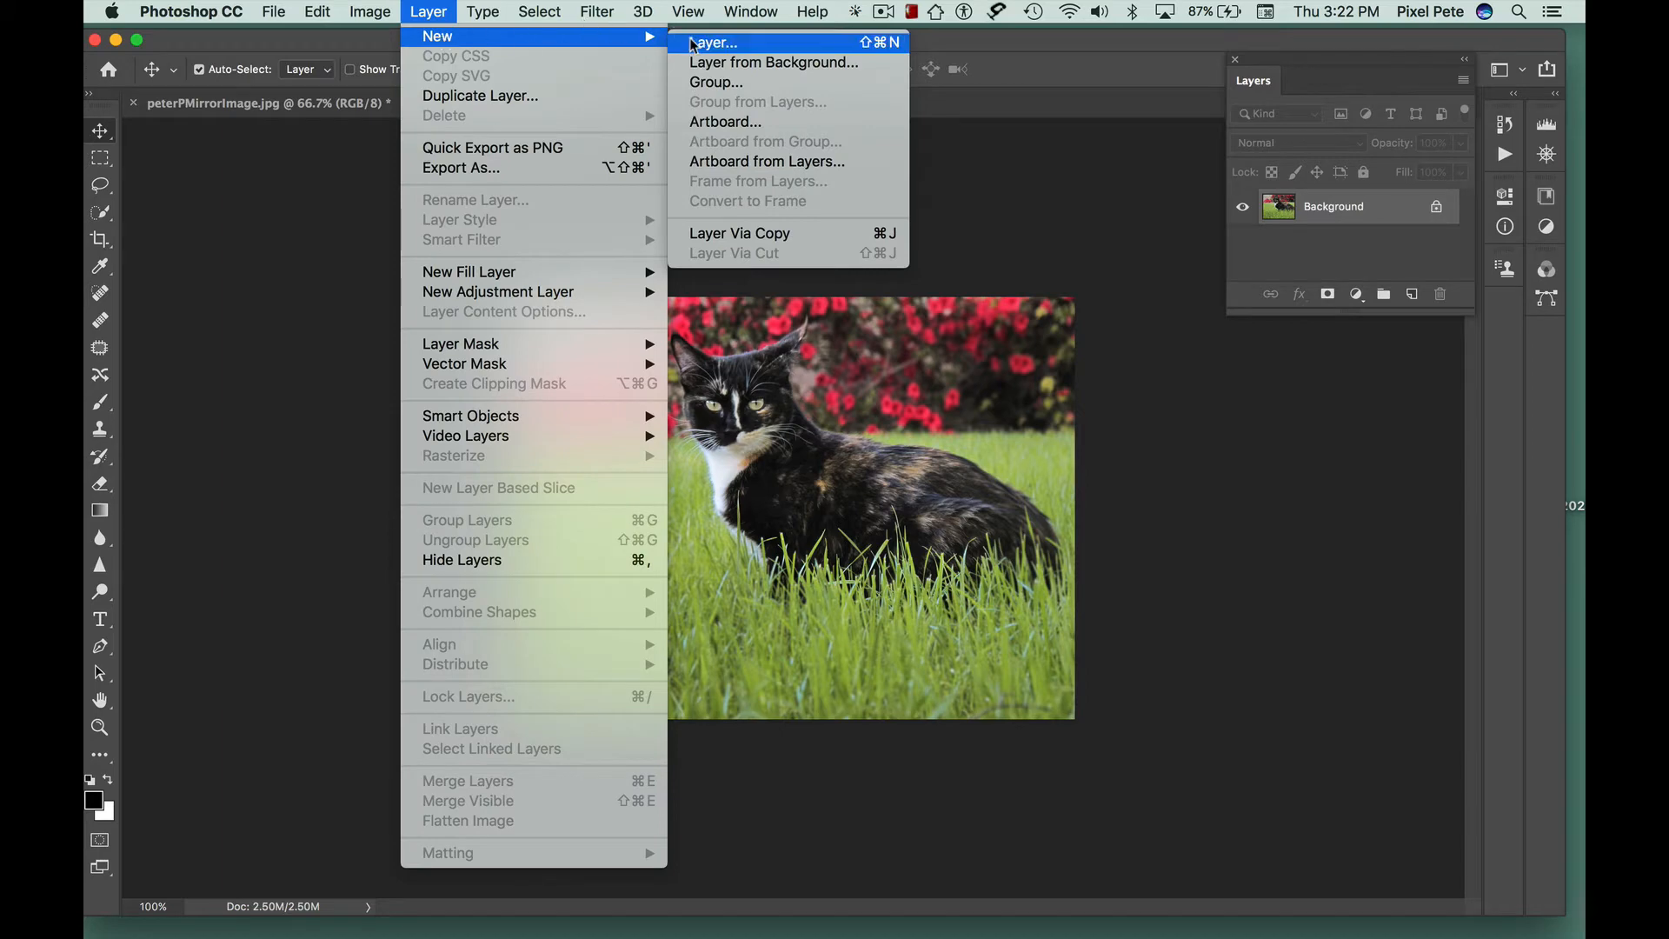
pyautogui.click(804, 235)
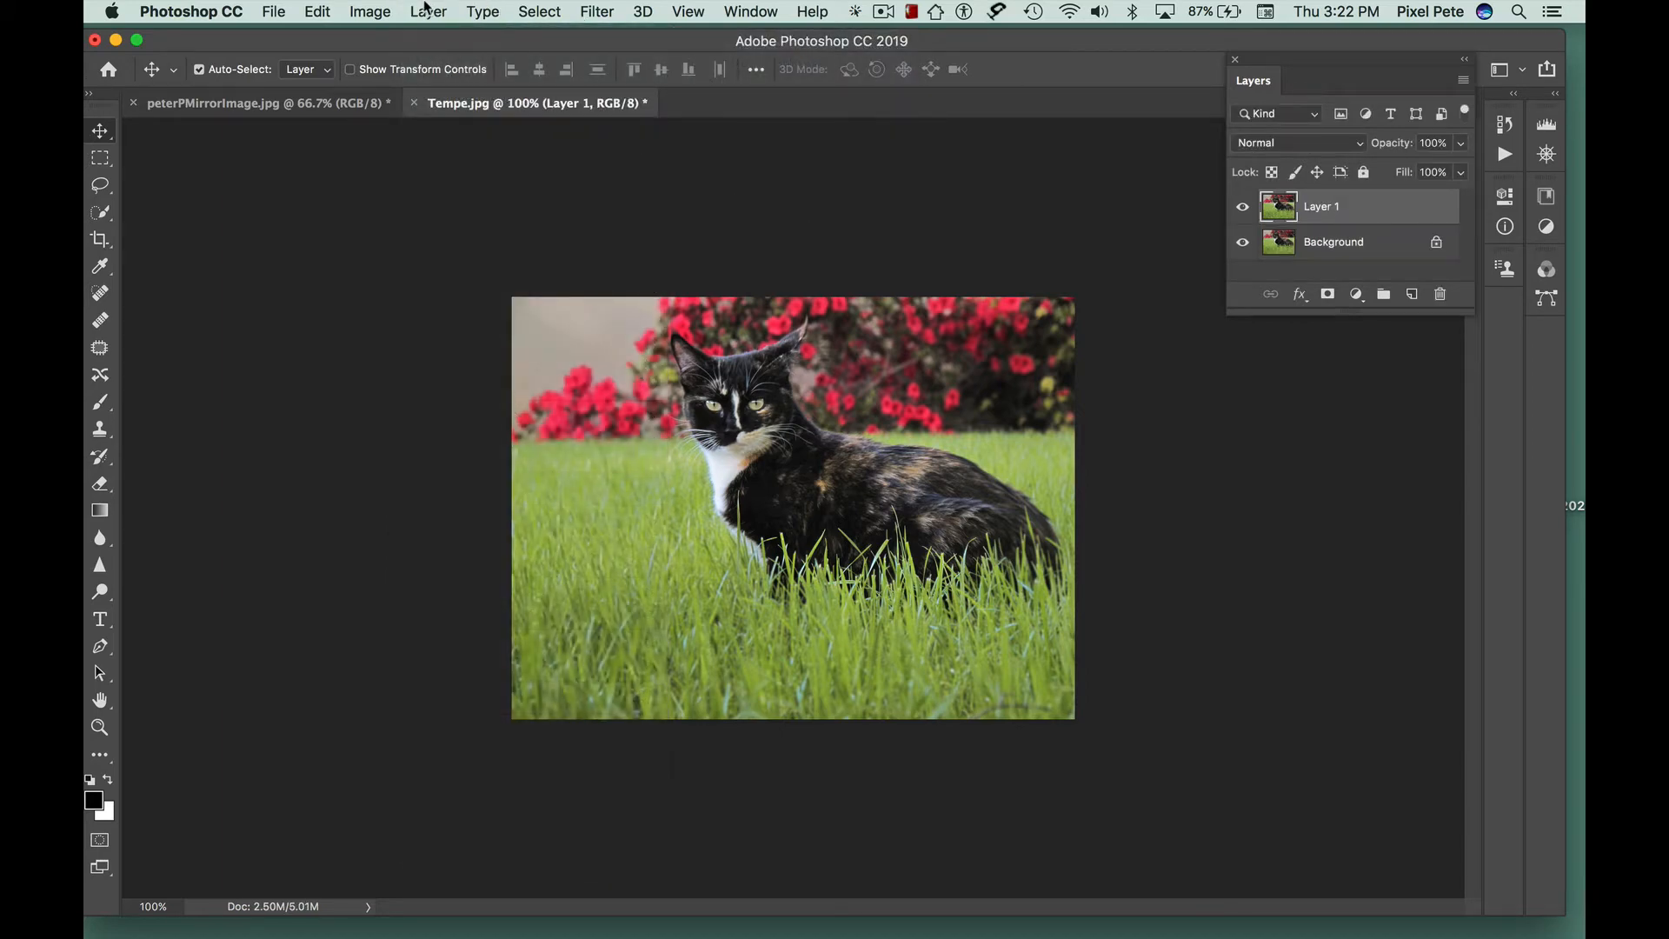
pyautogui.click(427, 10)
pyautogui.moveTo(436, 35)
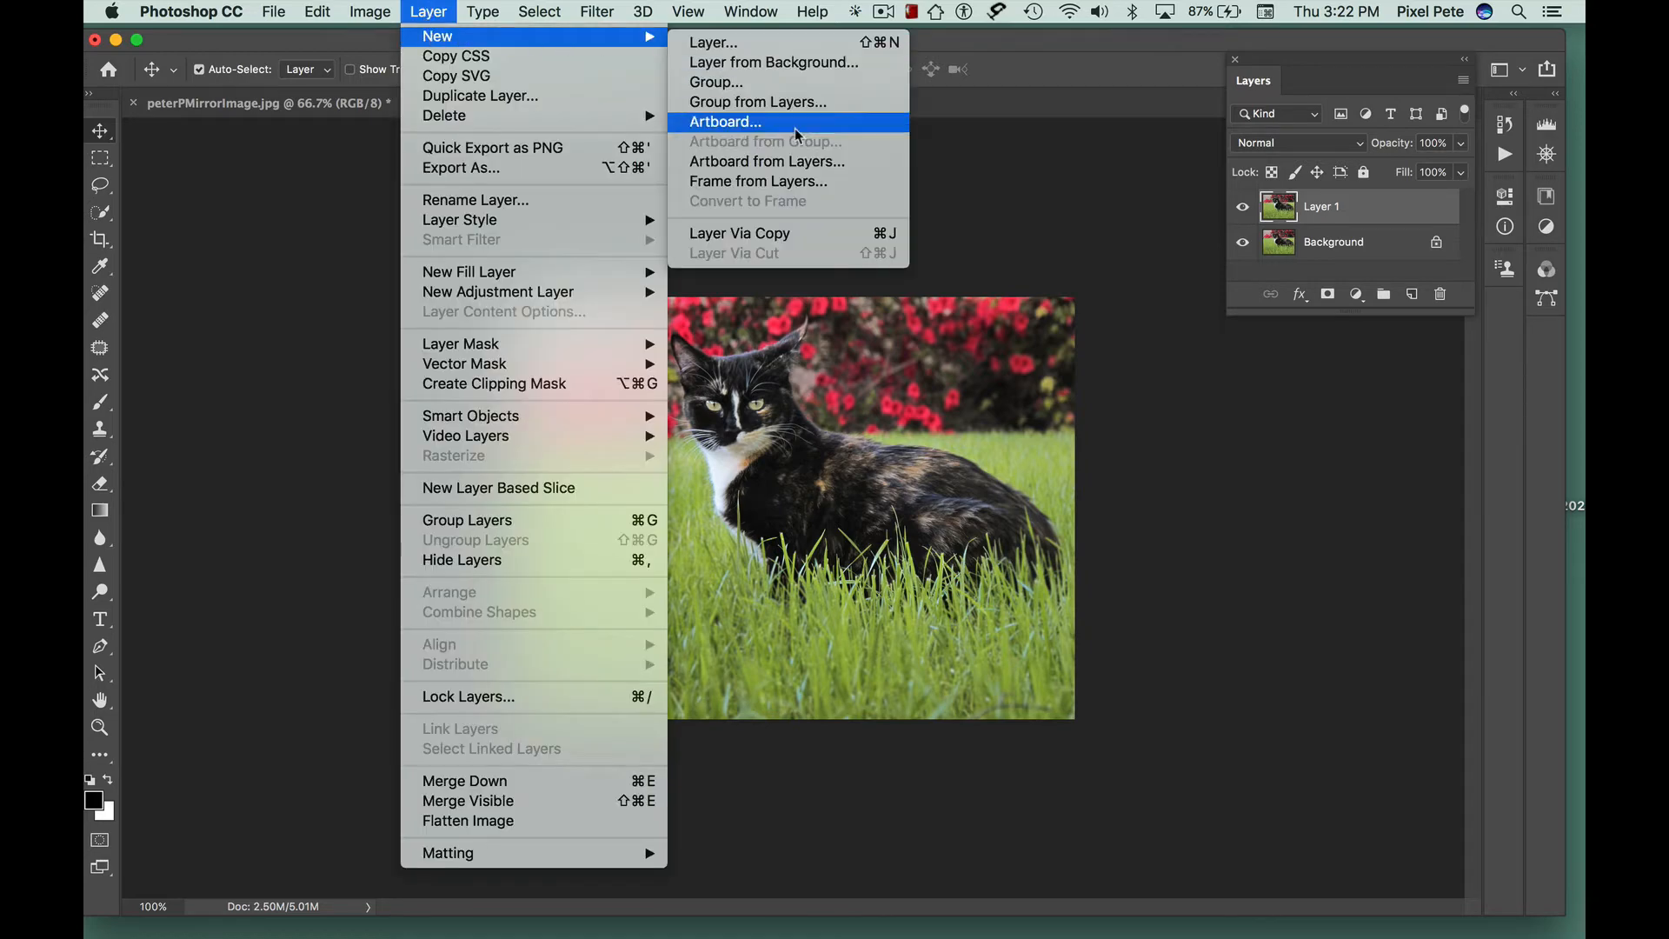
pyautogui.click(866, 238)
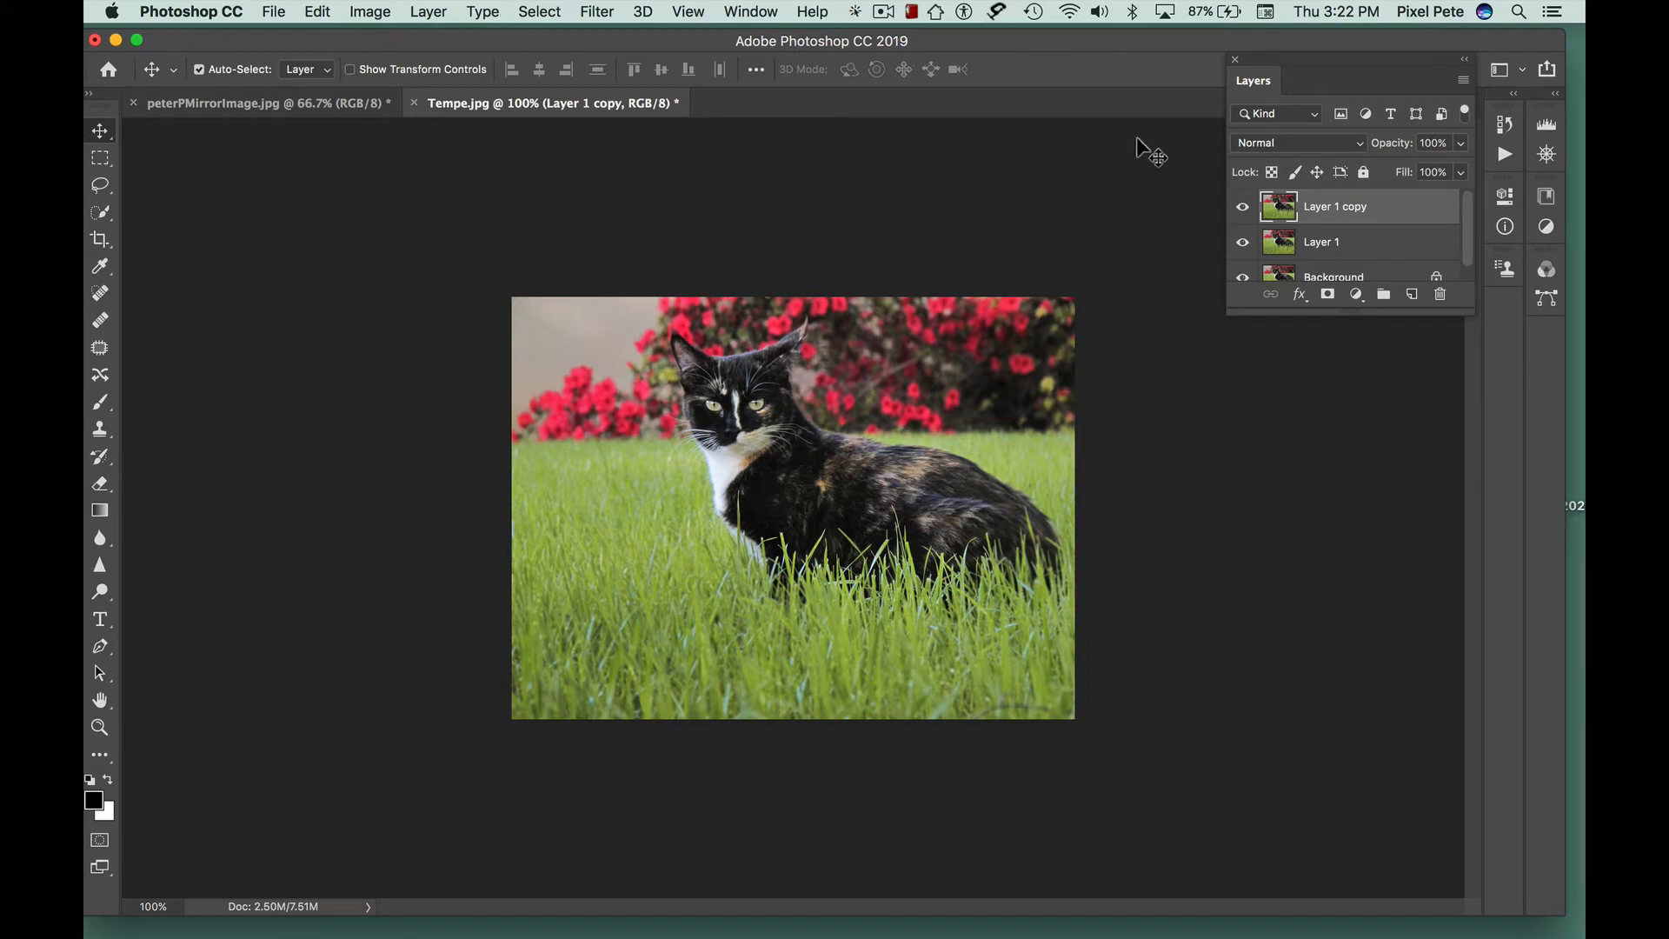
pyautogui.moveTo(1475, 310); pyautogui.dragTo(1483, 428)
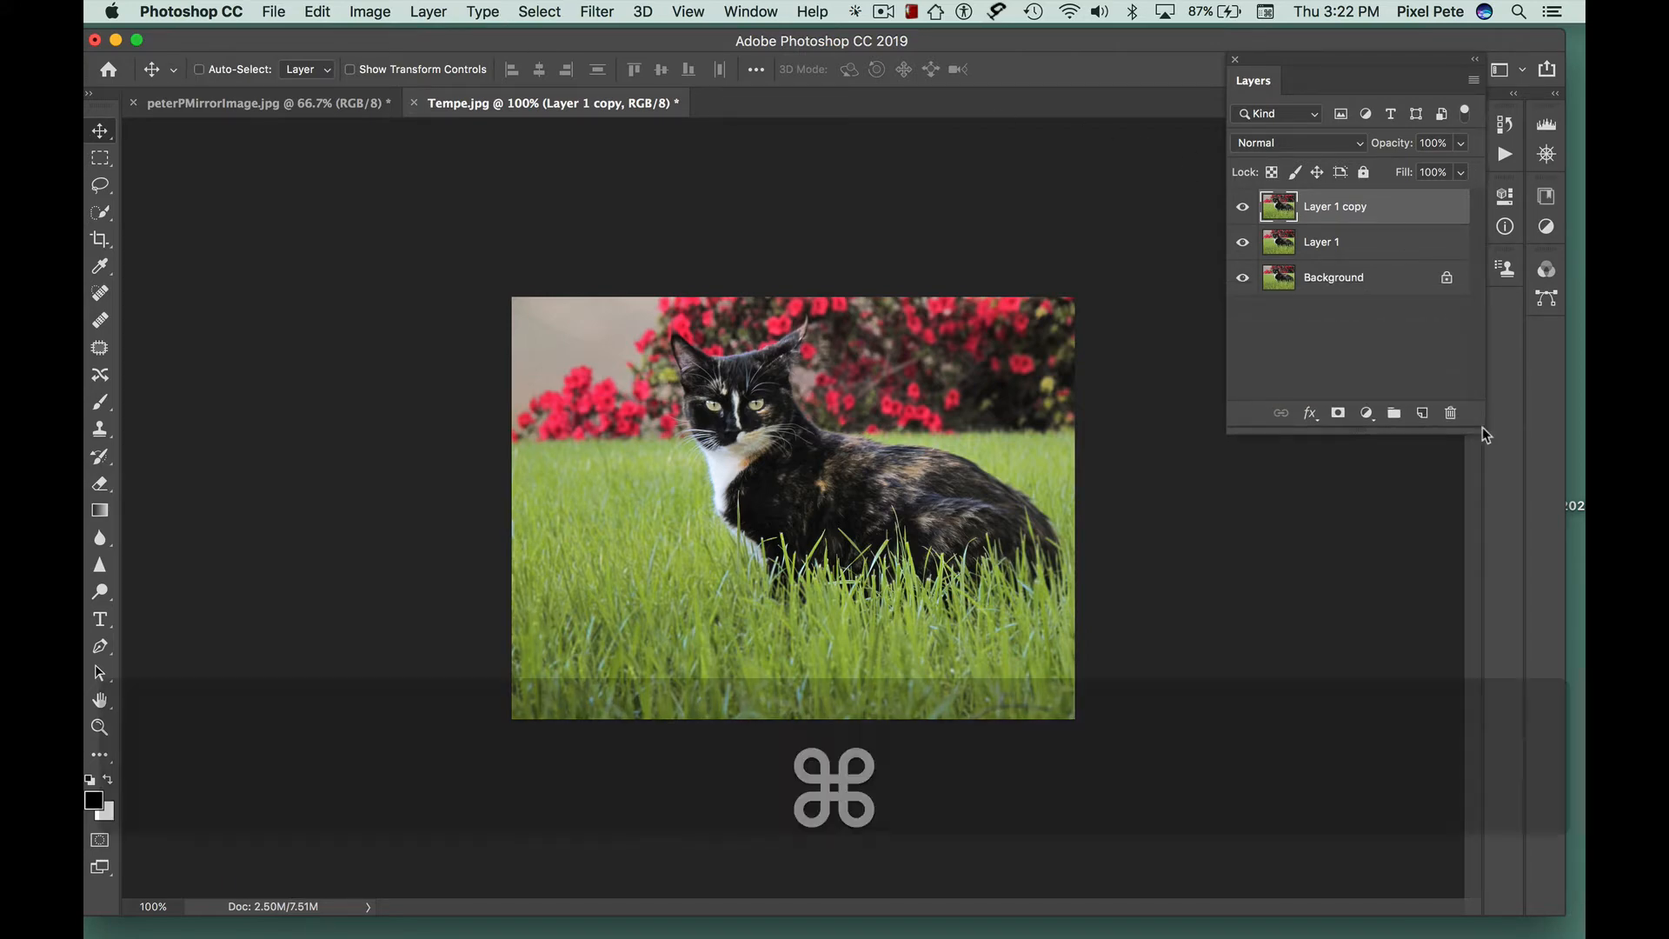
pyautogui.press('super+j')
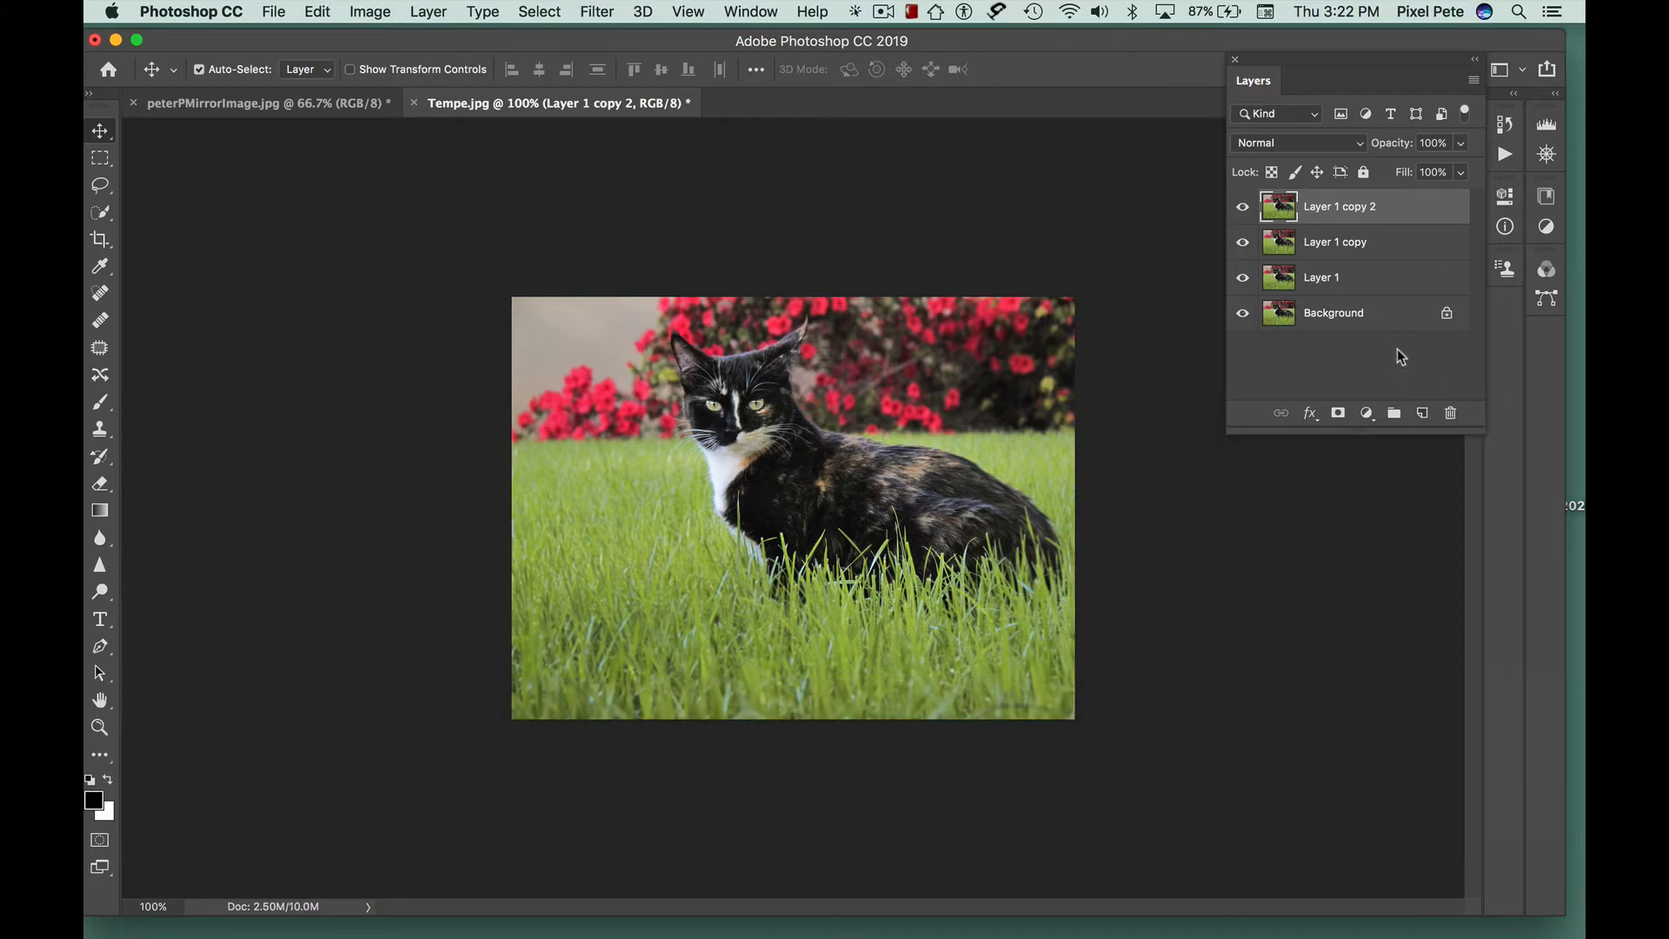
# - Review the layer stack by selecting each layer in turn from Background up to Layer 1 copy 2
pyautogui.click(1380, 318)
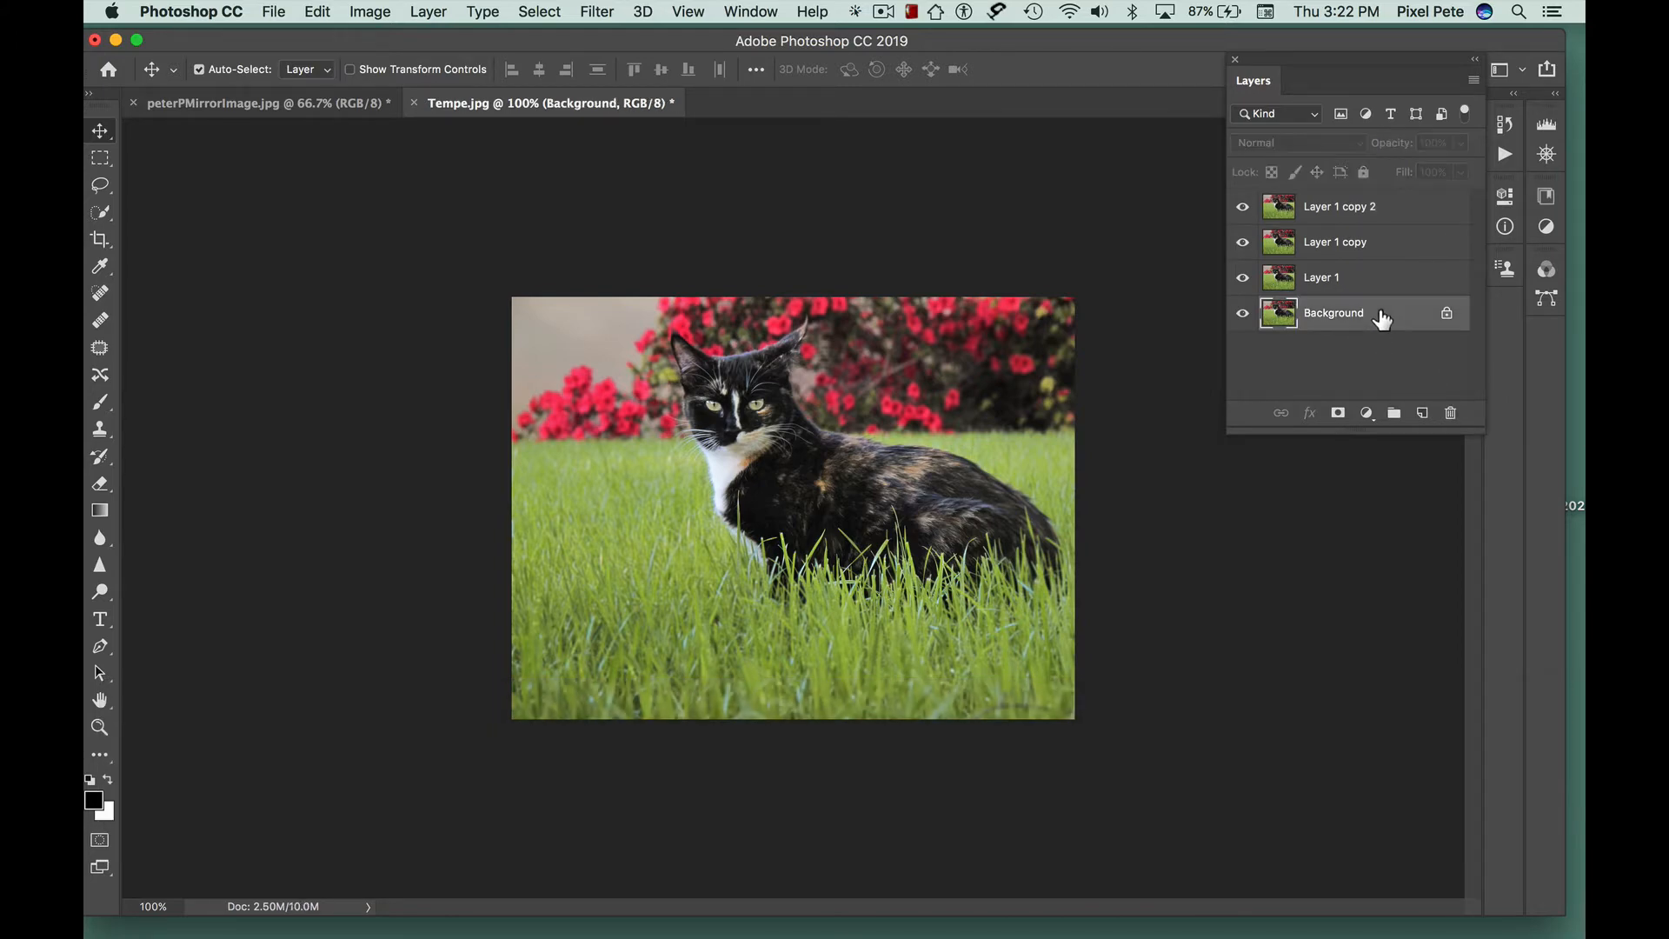
pyautogui.click(1384, 285)
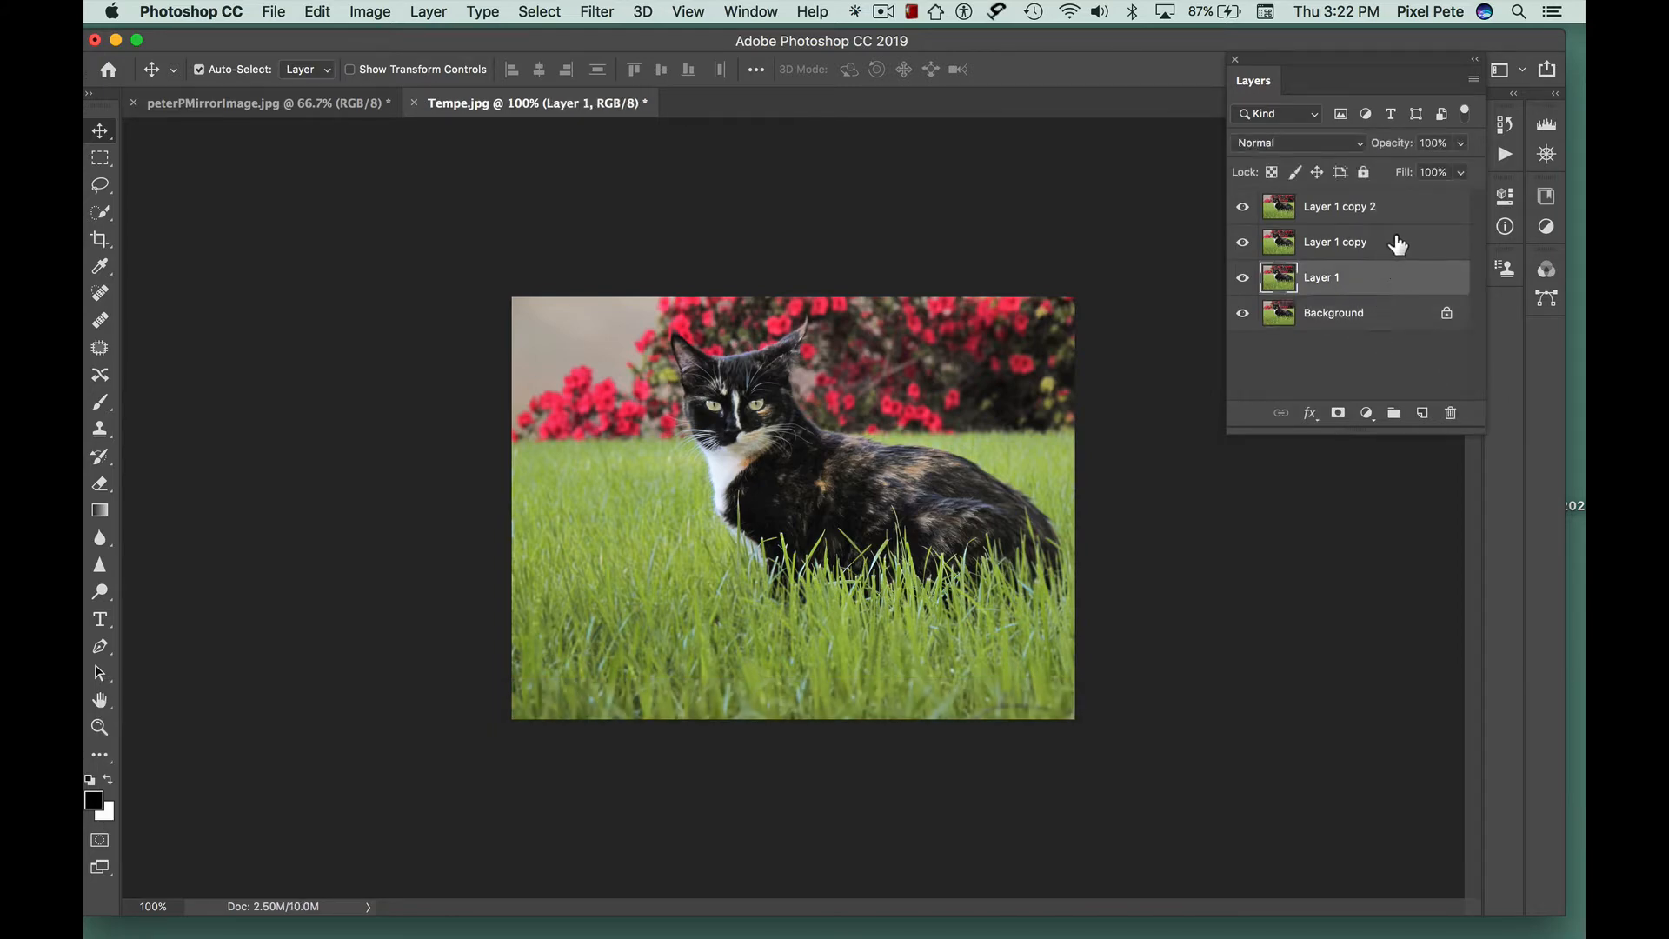
pyautogui.click(1397, 245)
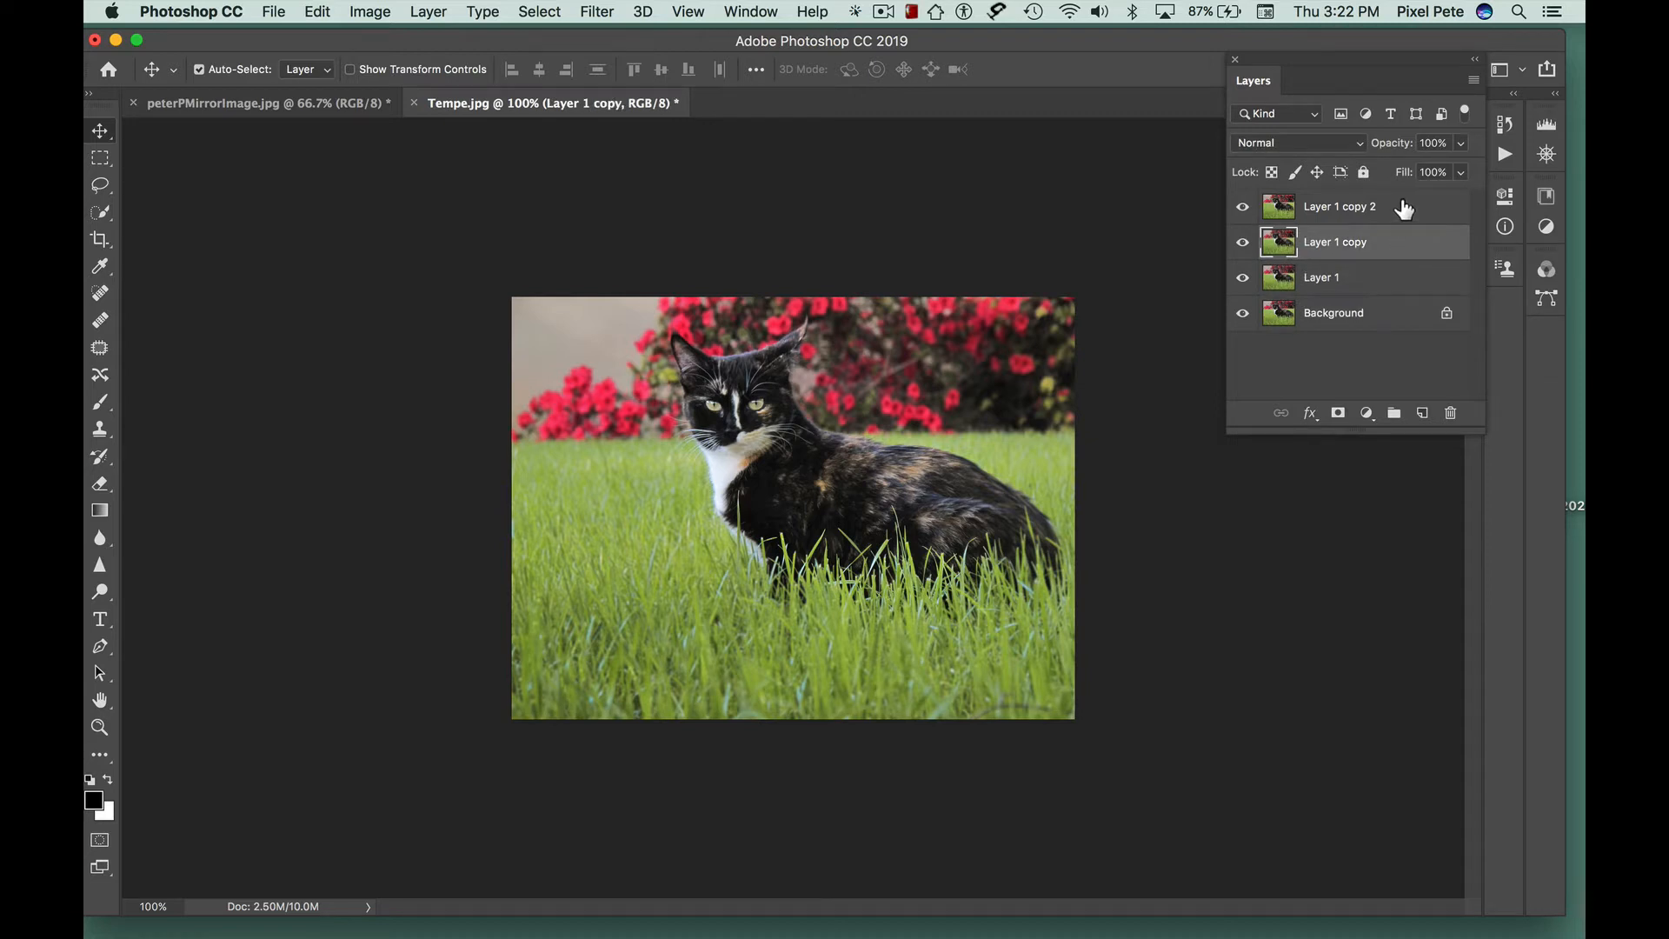
pyautogui.click(1404, 209)
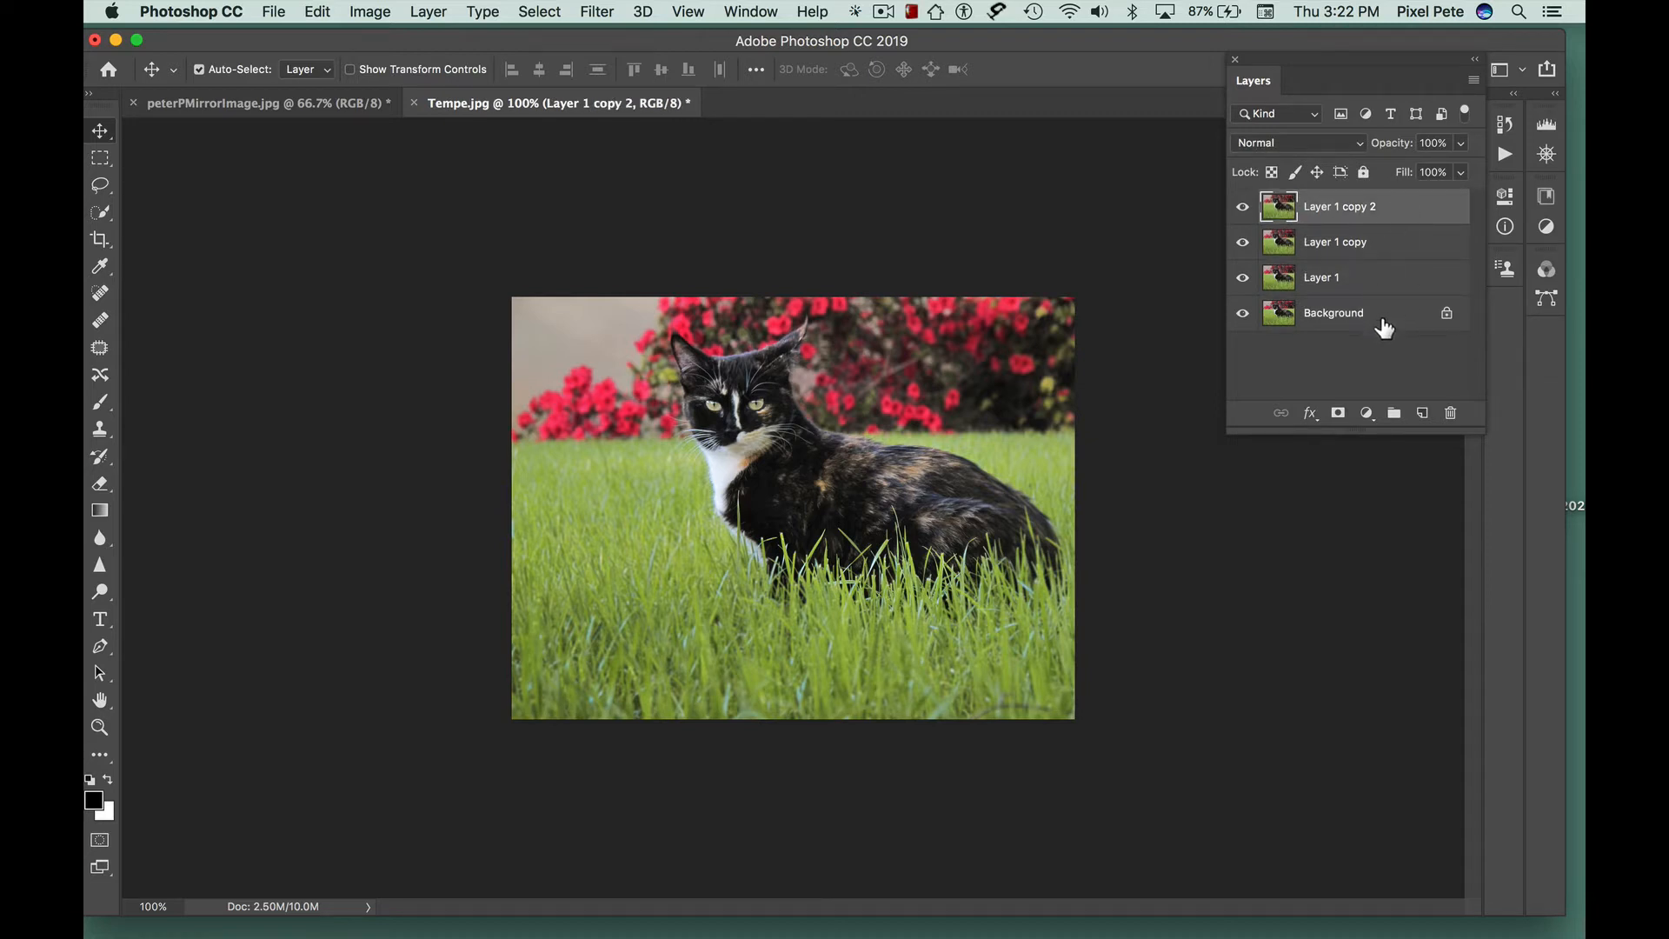
# - With the Background layer selected, extend the canvas height by a relative 20 inches, anchored at the top center
pyautogui.click(1354, 317)
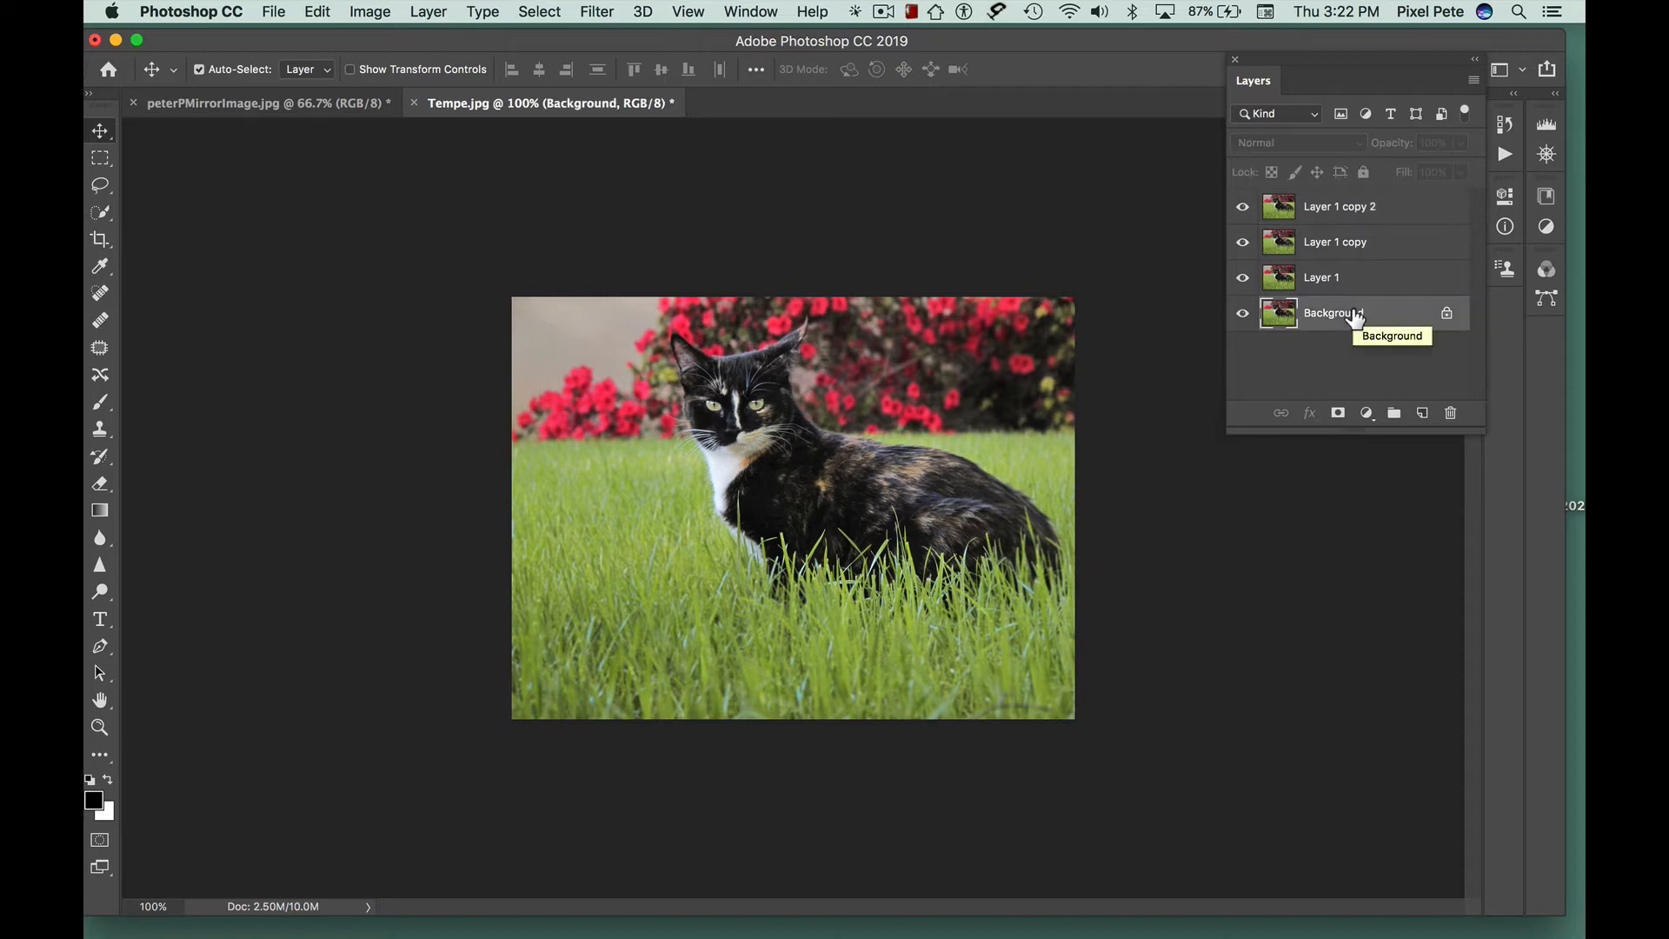
pyautogui.click(375, 11)
pyautogui.click(411, 193)
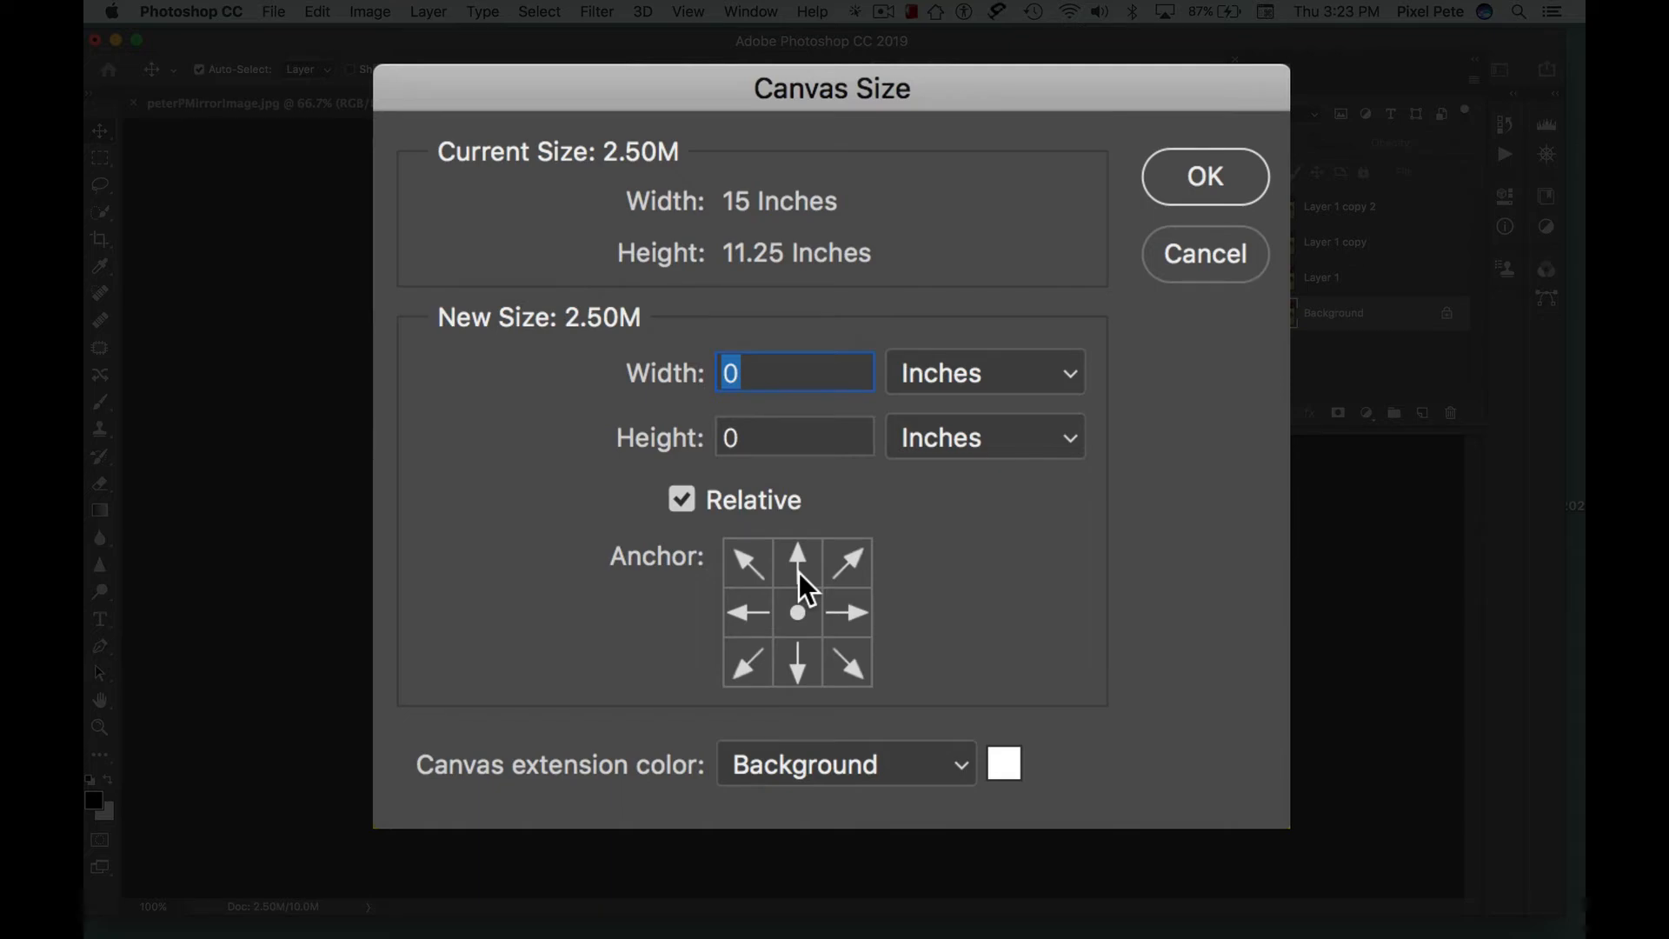
pyautogui.click(798, 565)
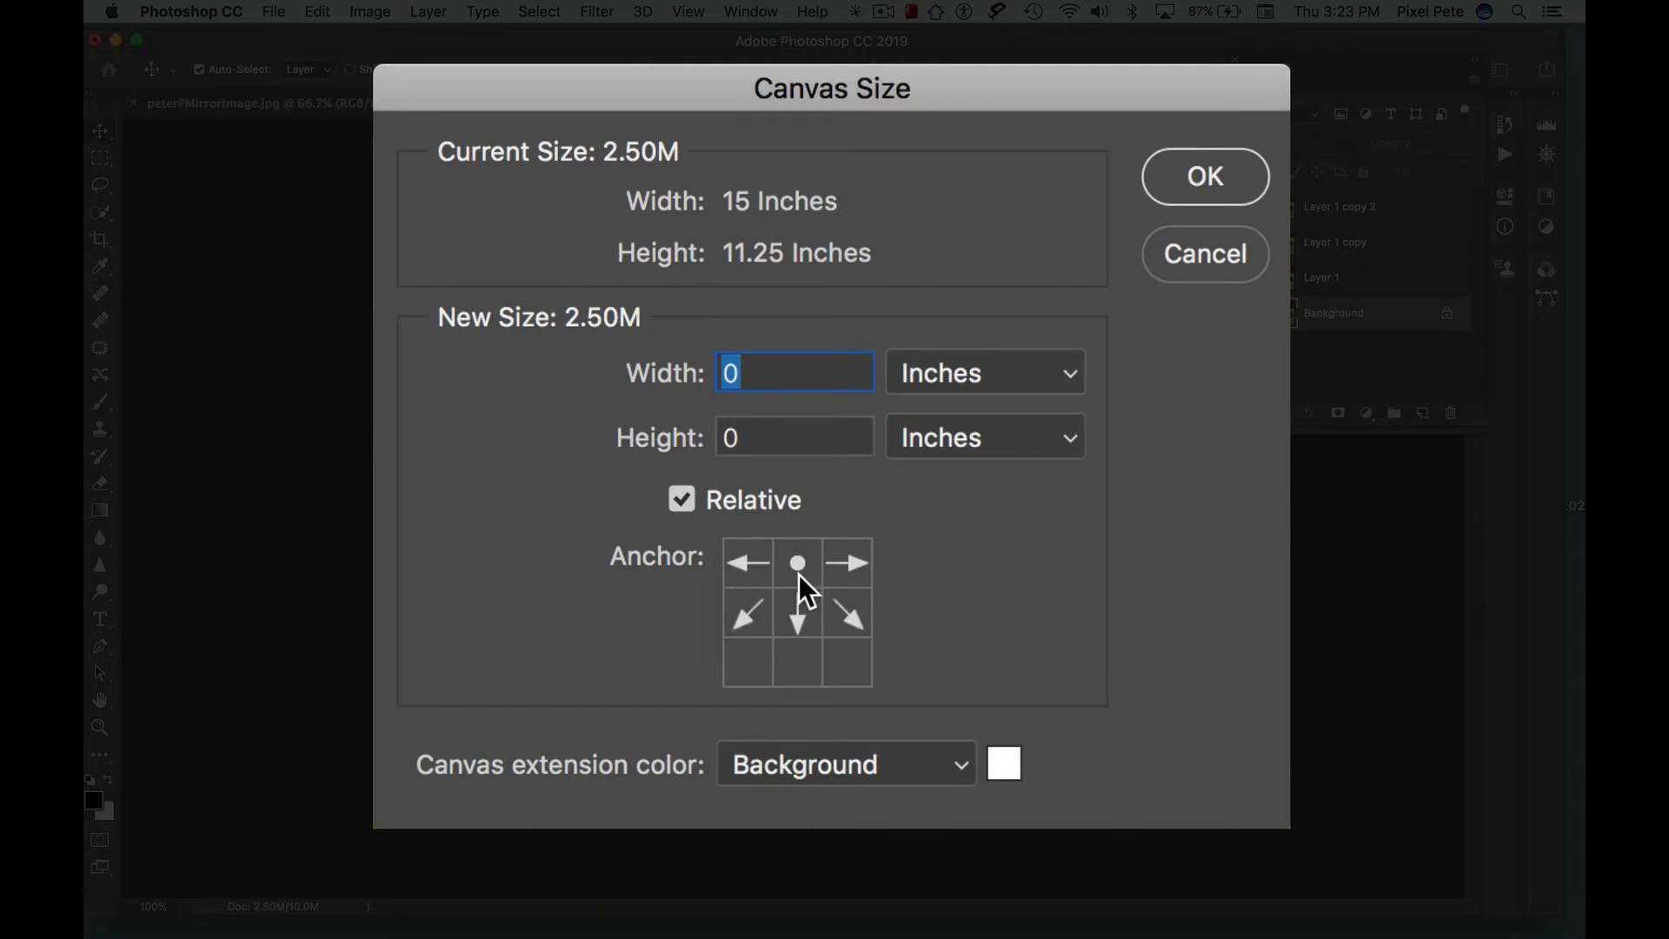
pyautogui.click(757, 441)
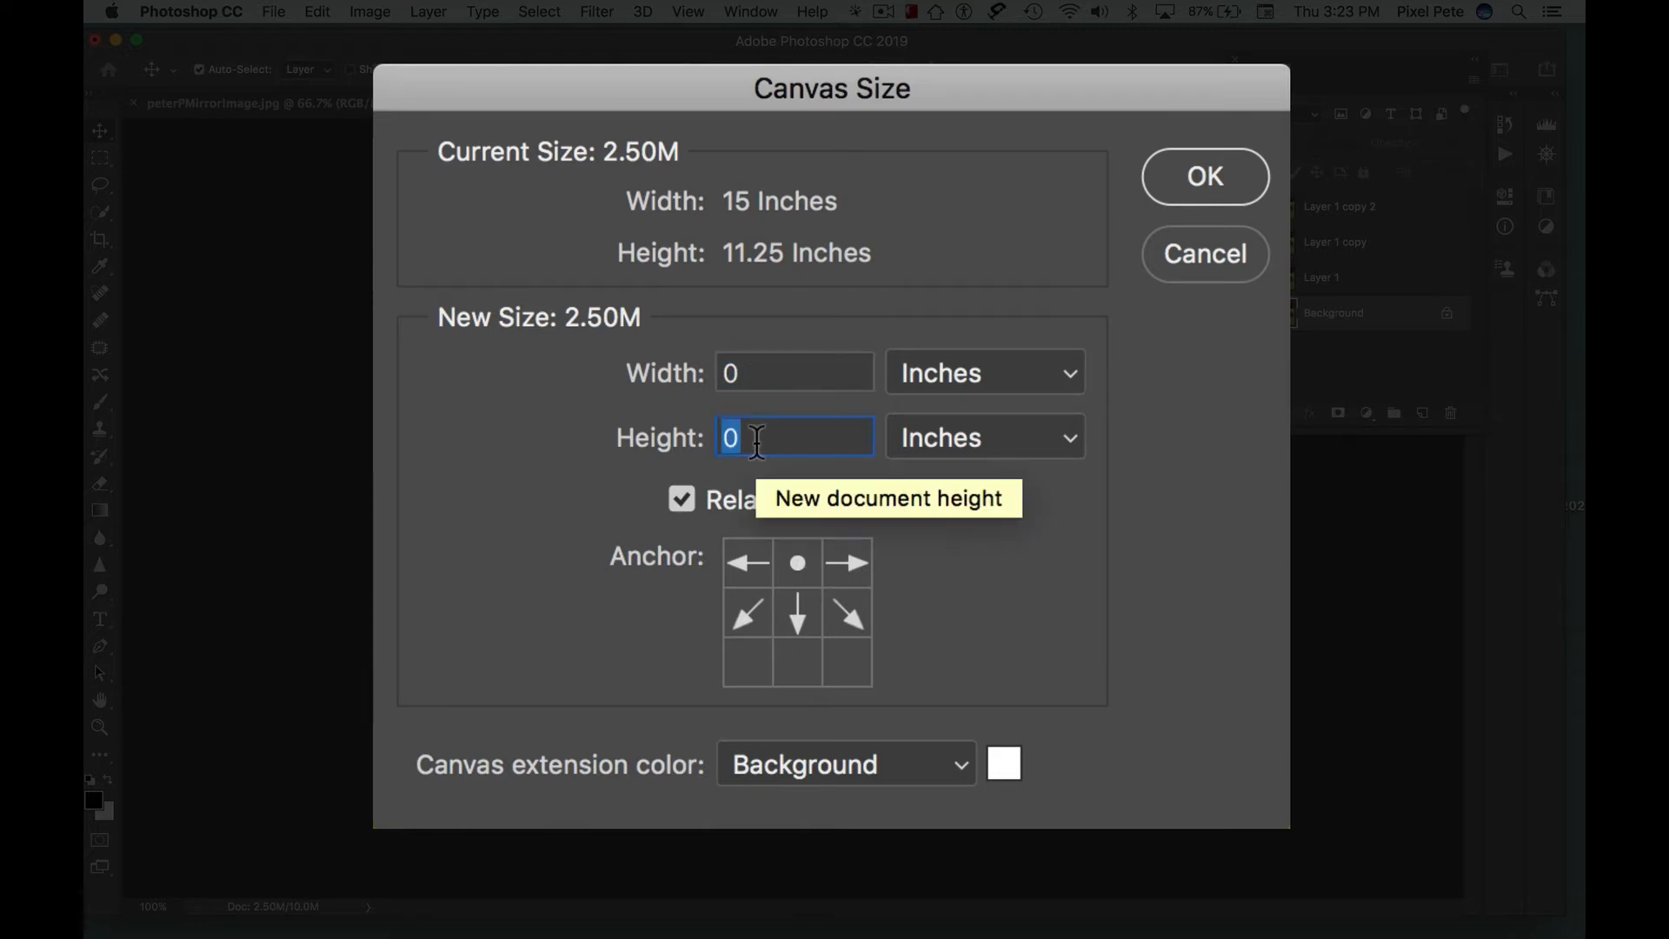
pyautogui.write('29')
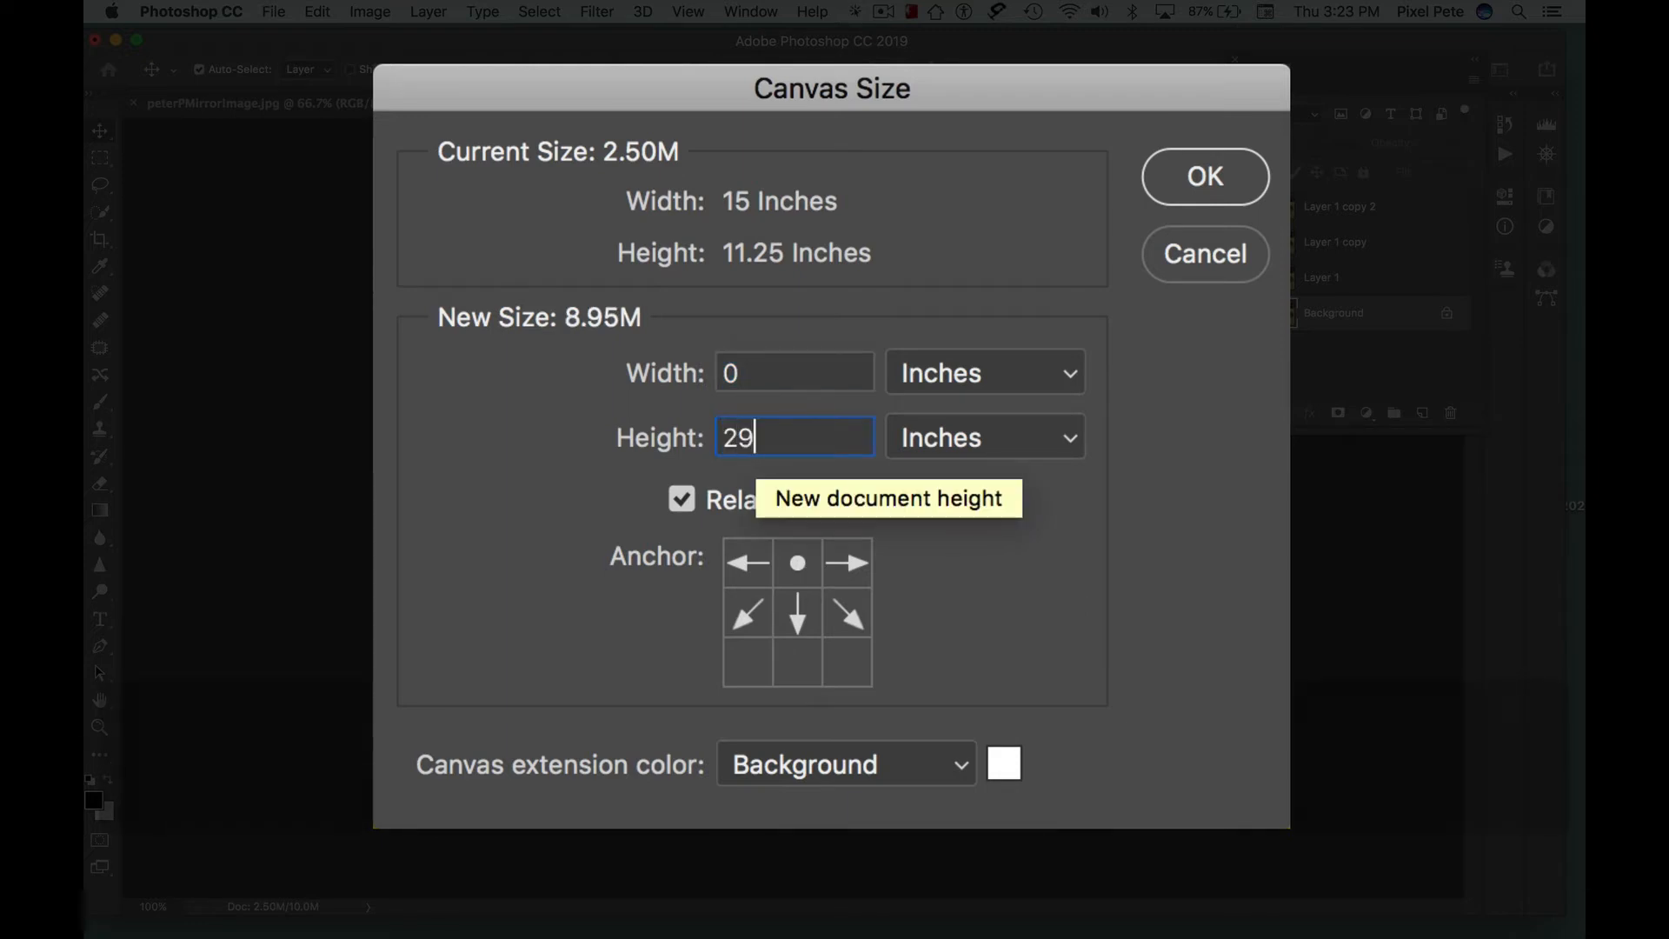
pyautogui.press('BackSpace')
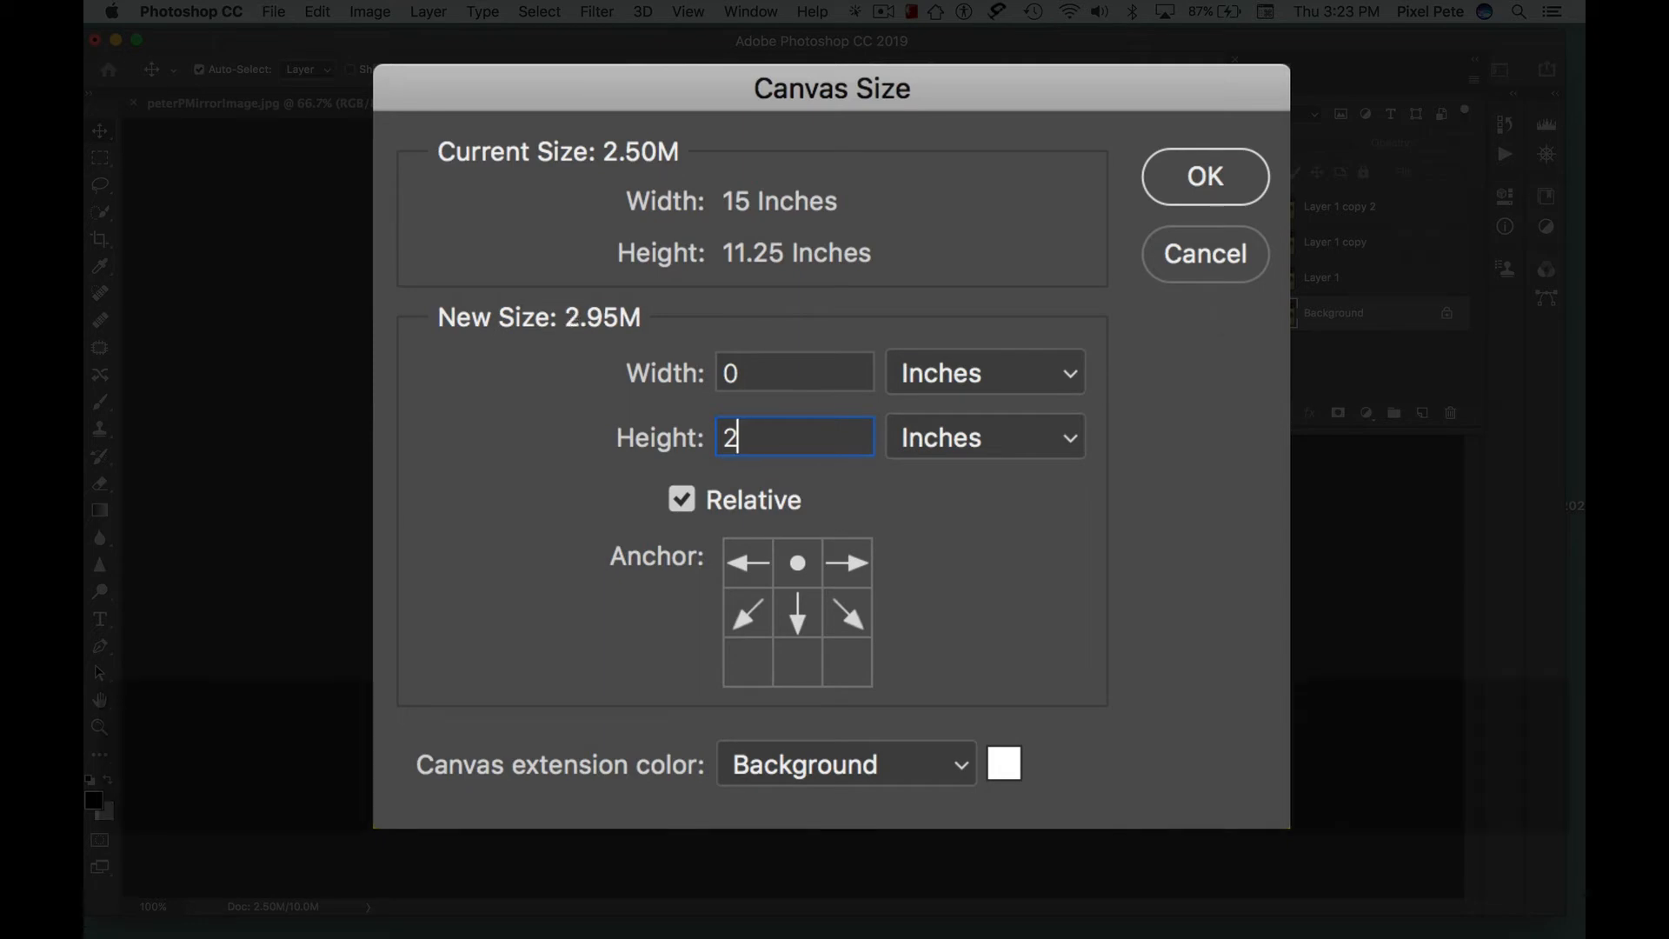
pyautogui.write('0')
pyautogui.click(1238, 181)
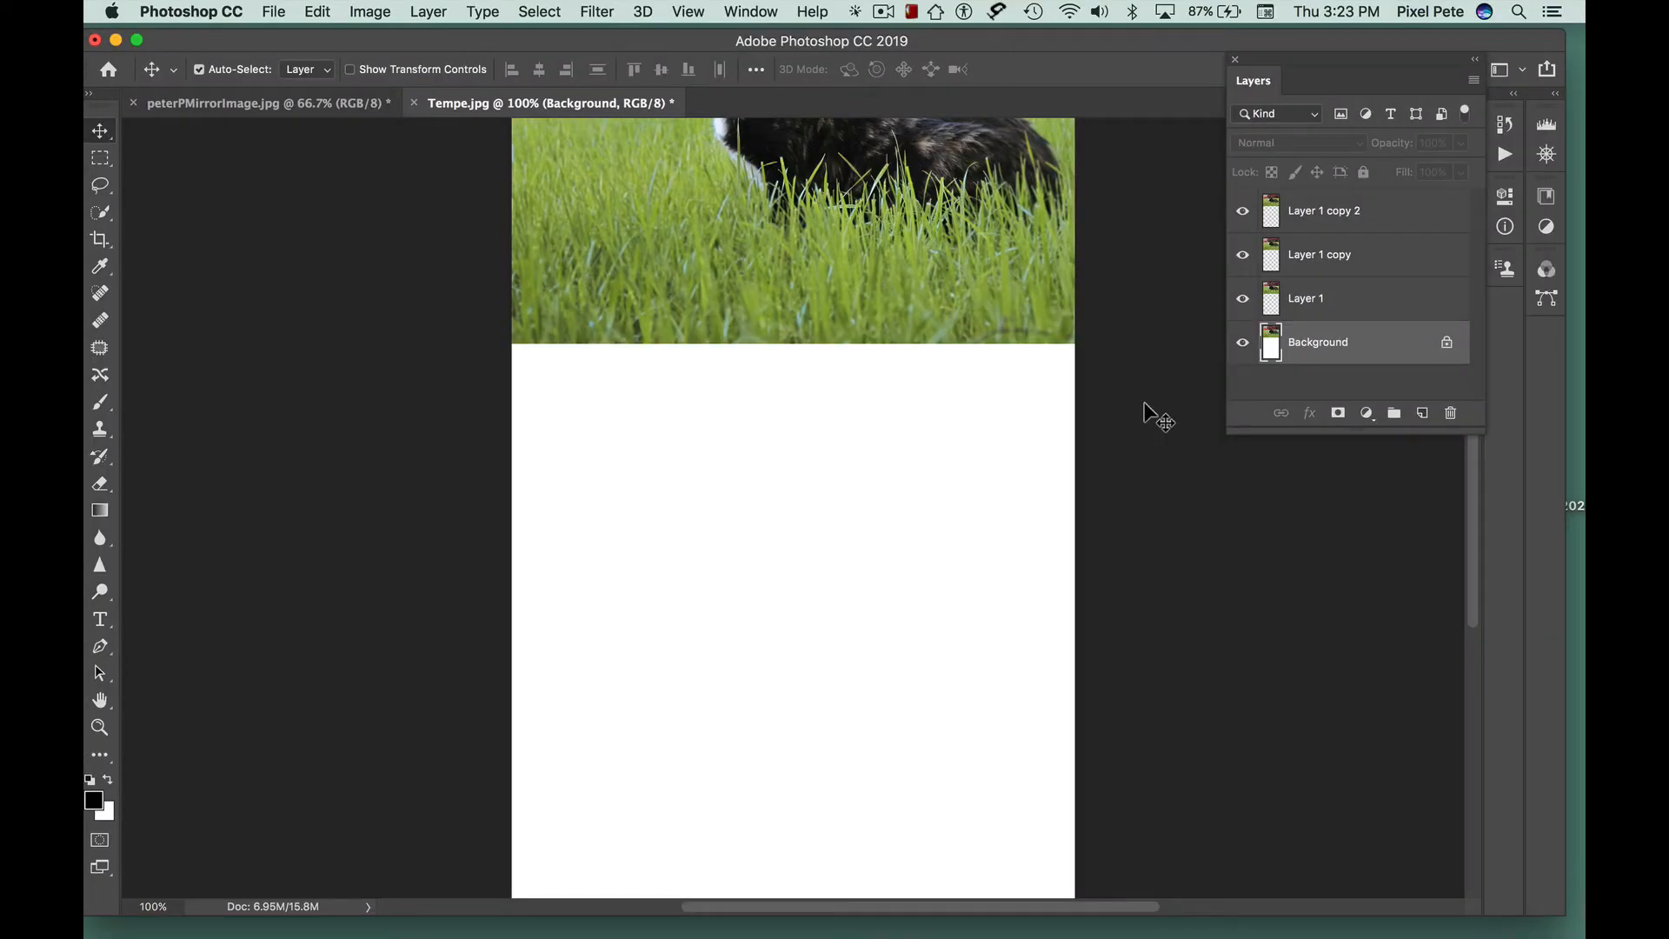
# - Extend the canvas width by a relative 20 inches, anchored at the middle left
pyautogui.click(357, 12)
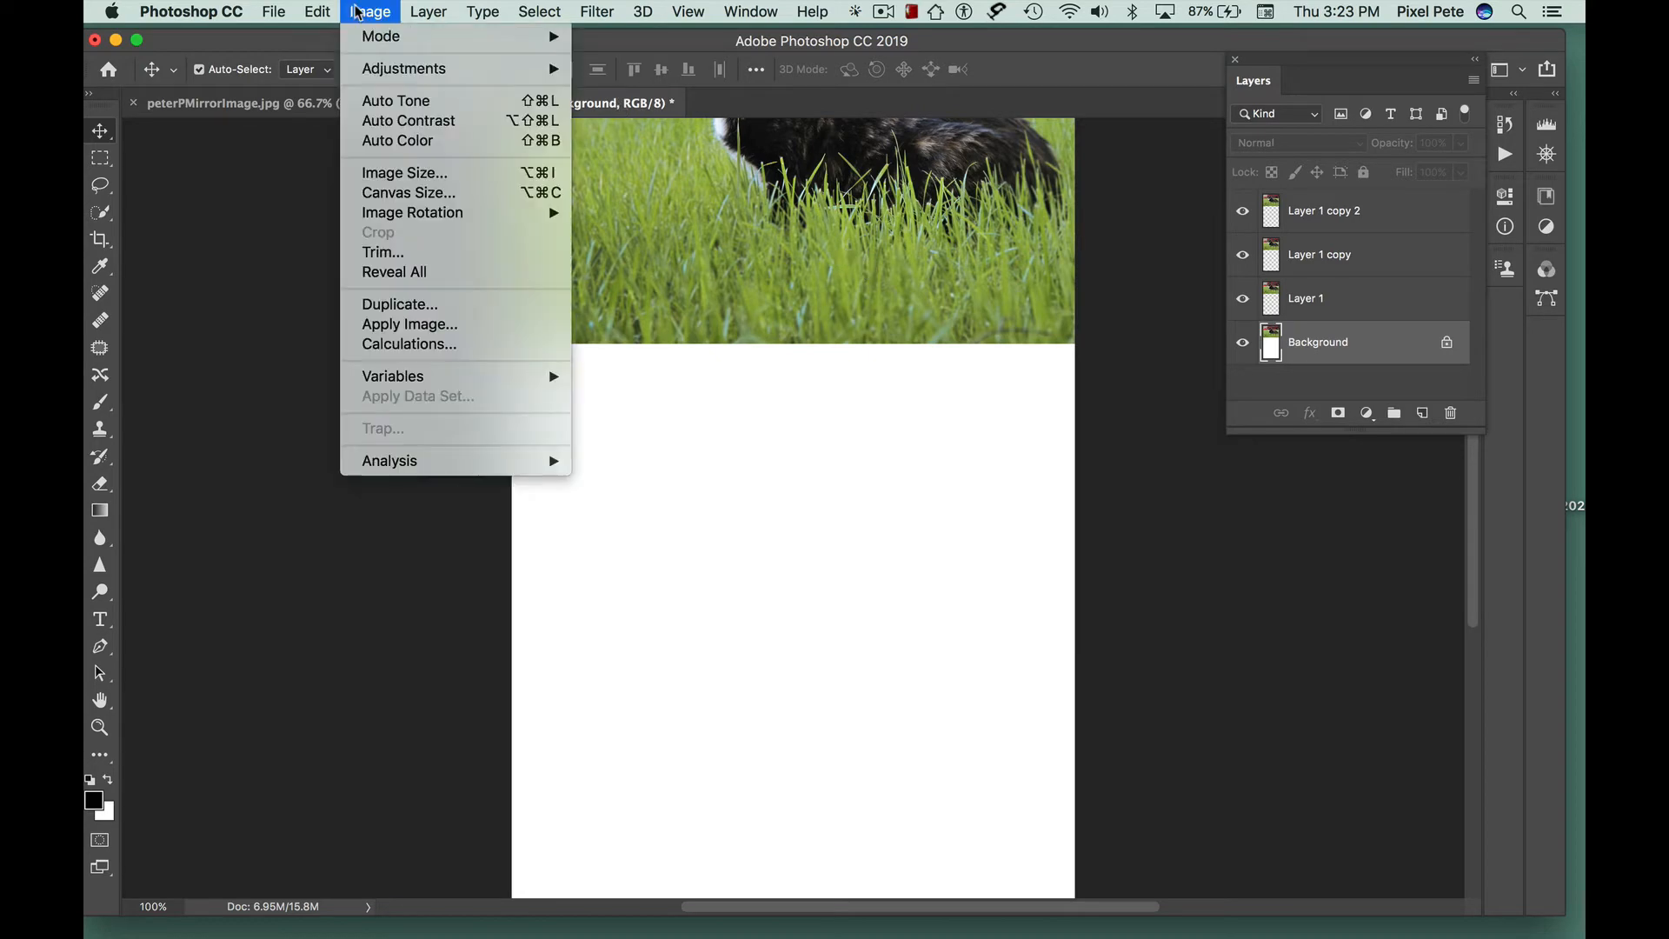
pyautogui.click(387, 202)
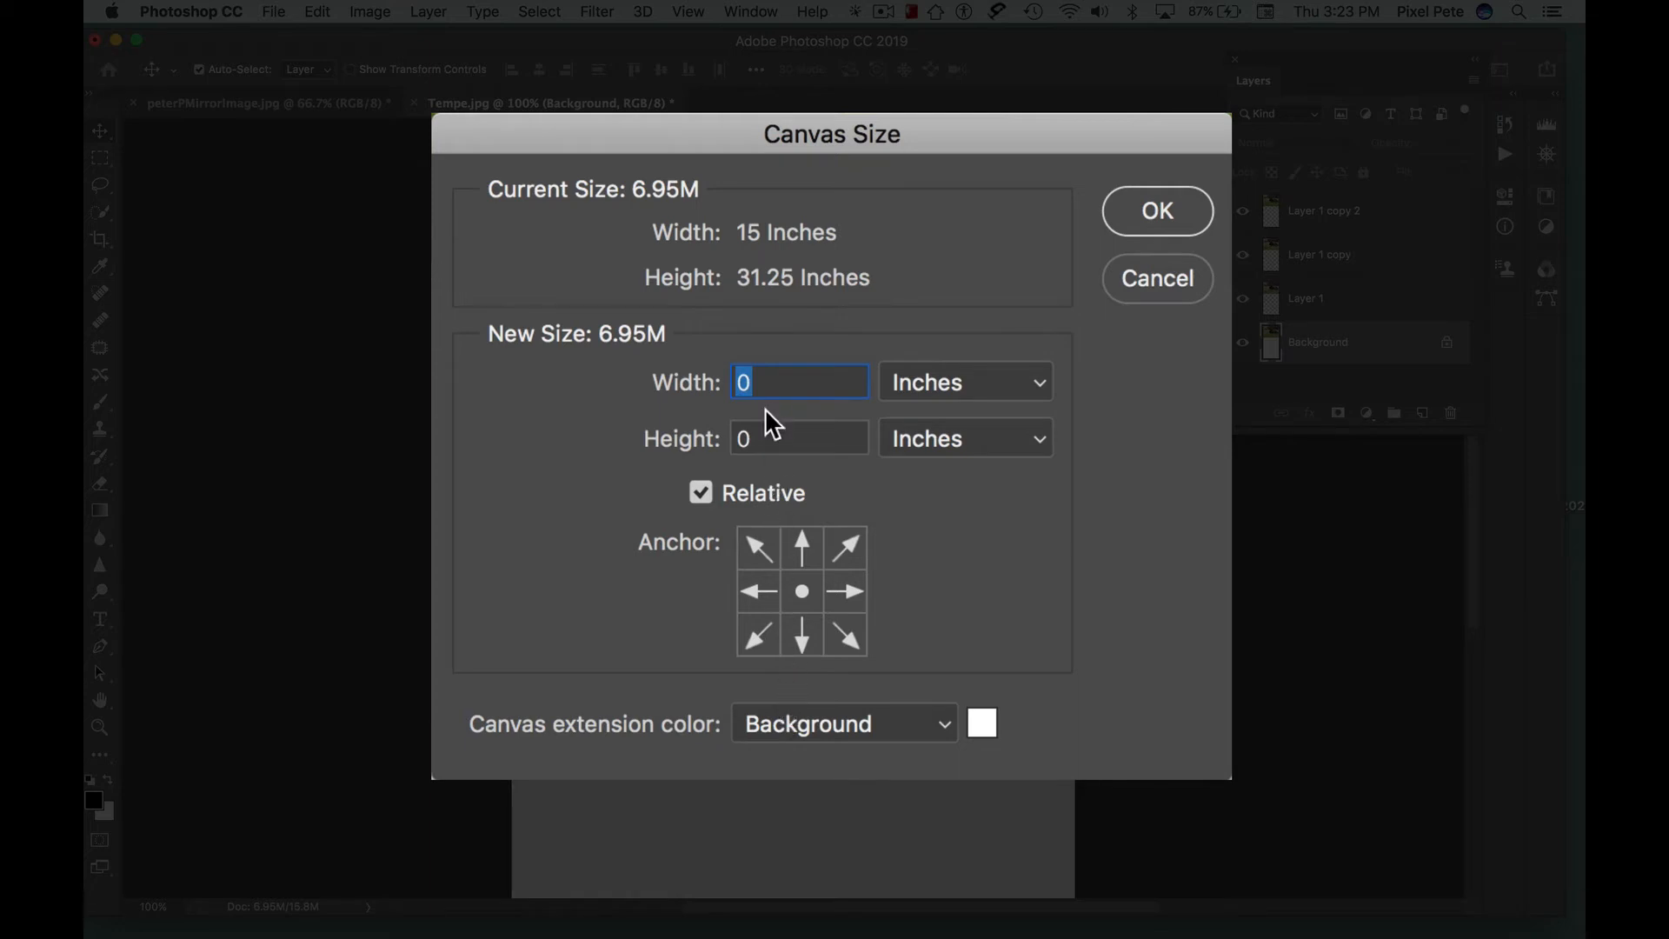
pyautogui.write('20')
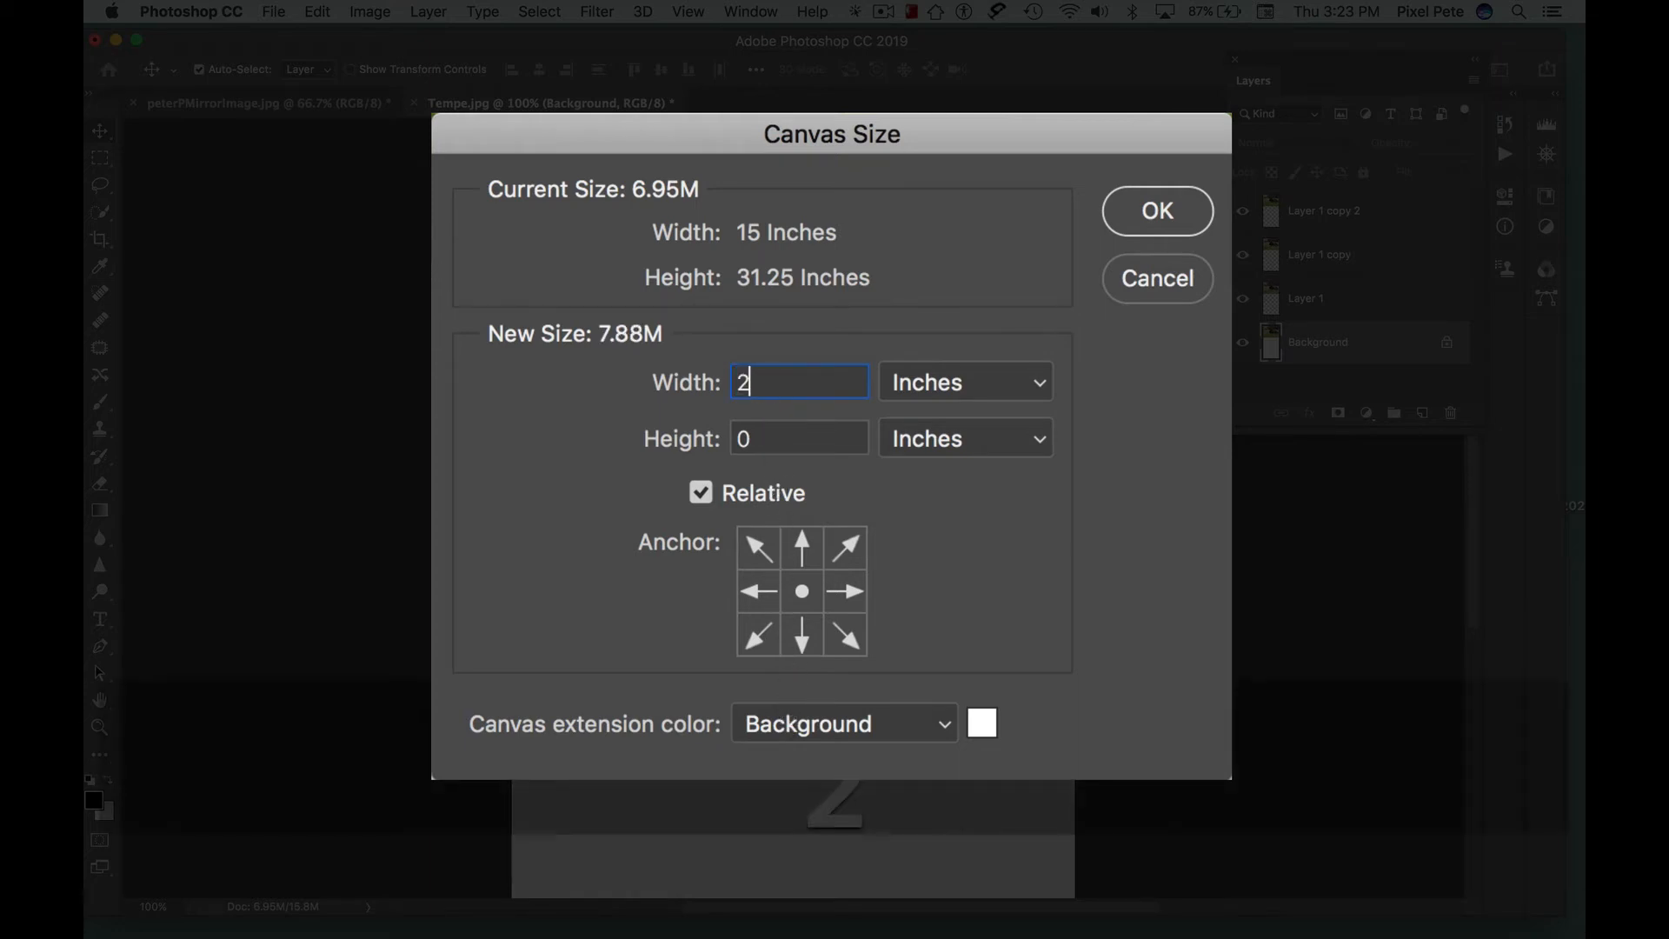
pyautogui.click(754, 592)
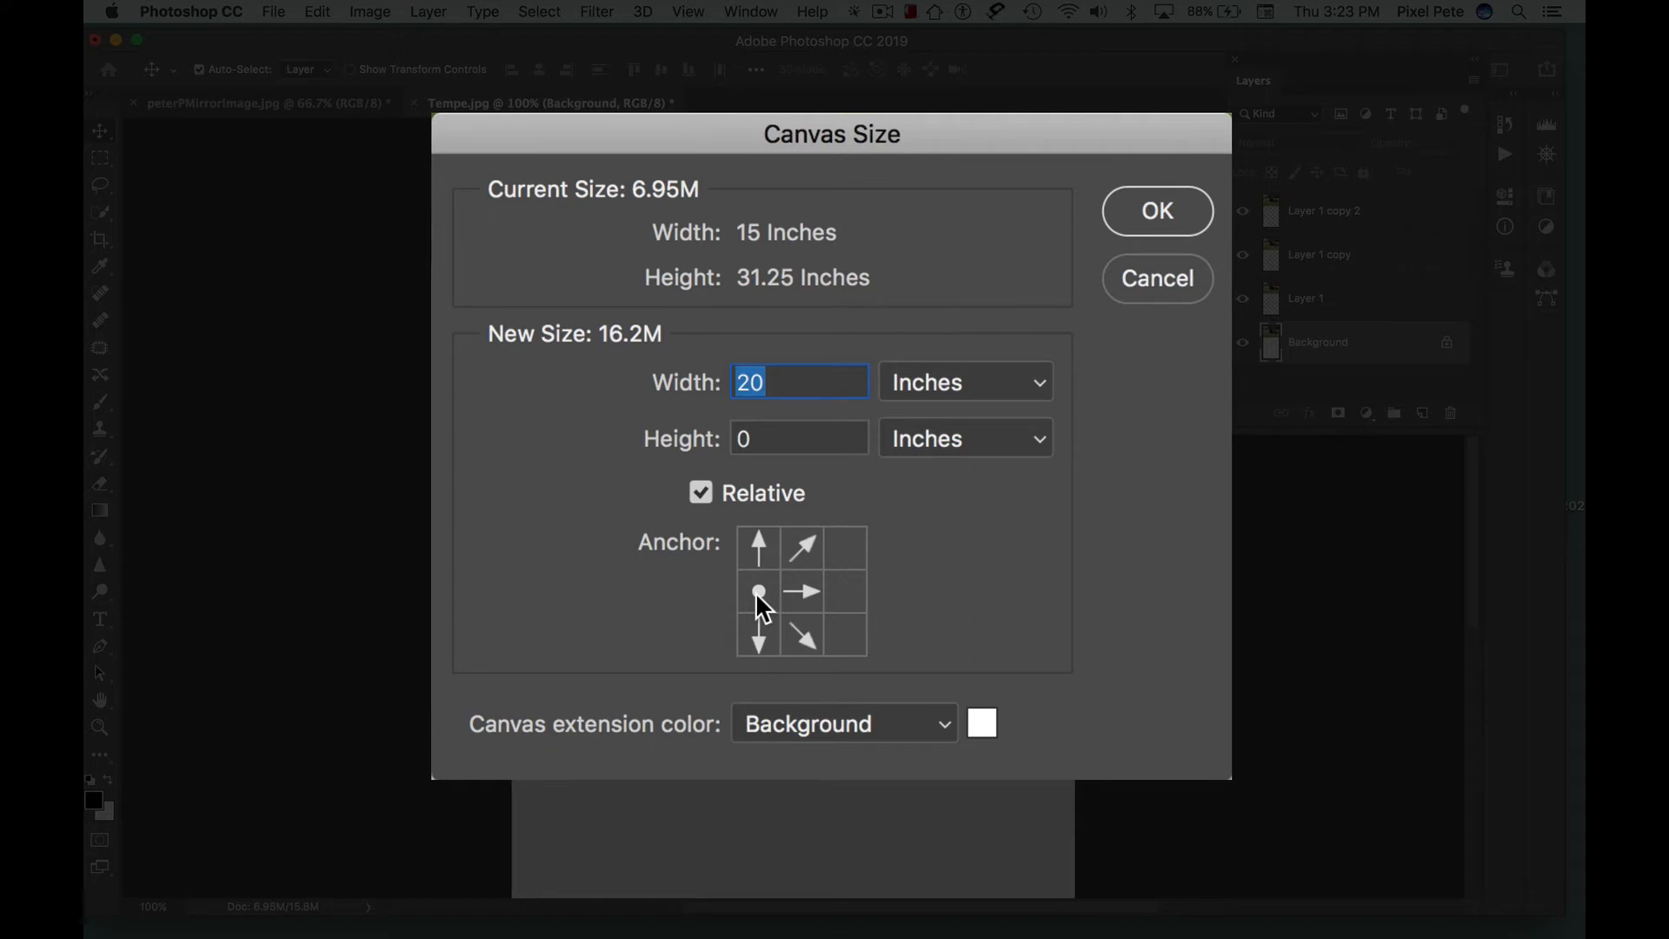
pyautogui.click(1137, 207)
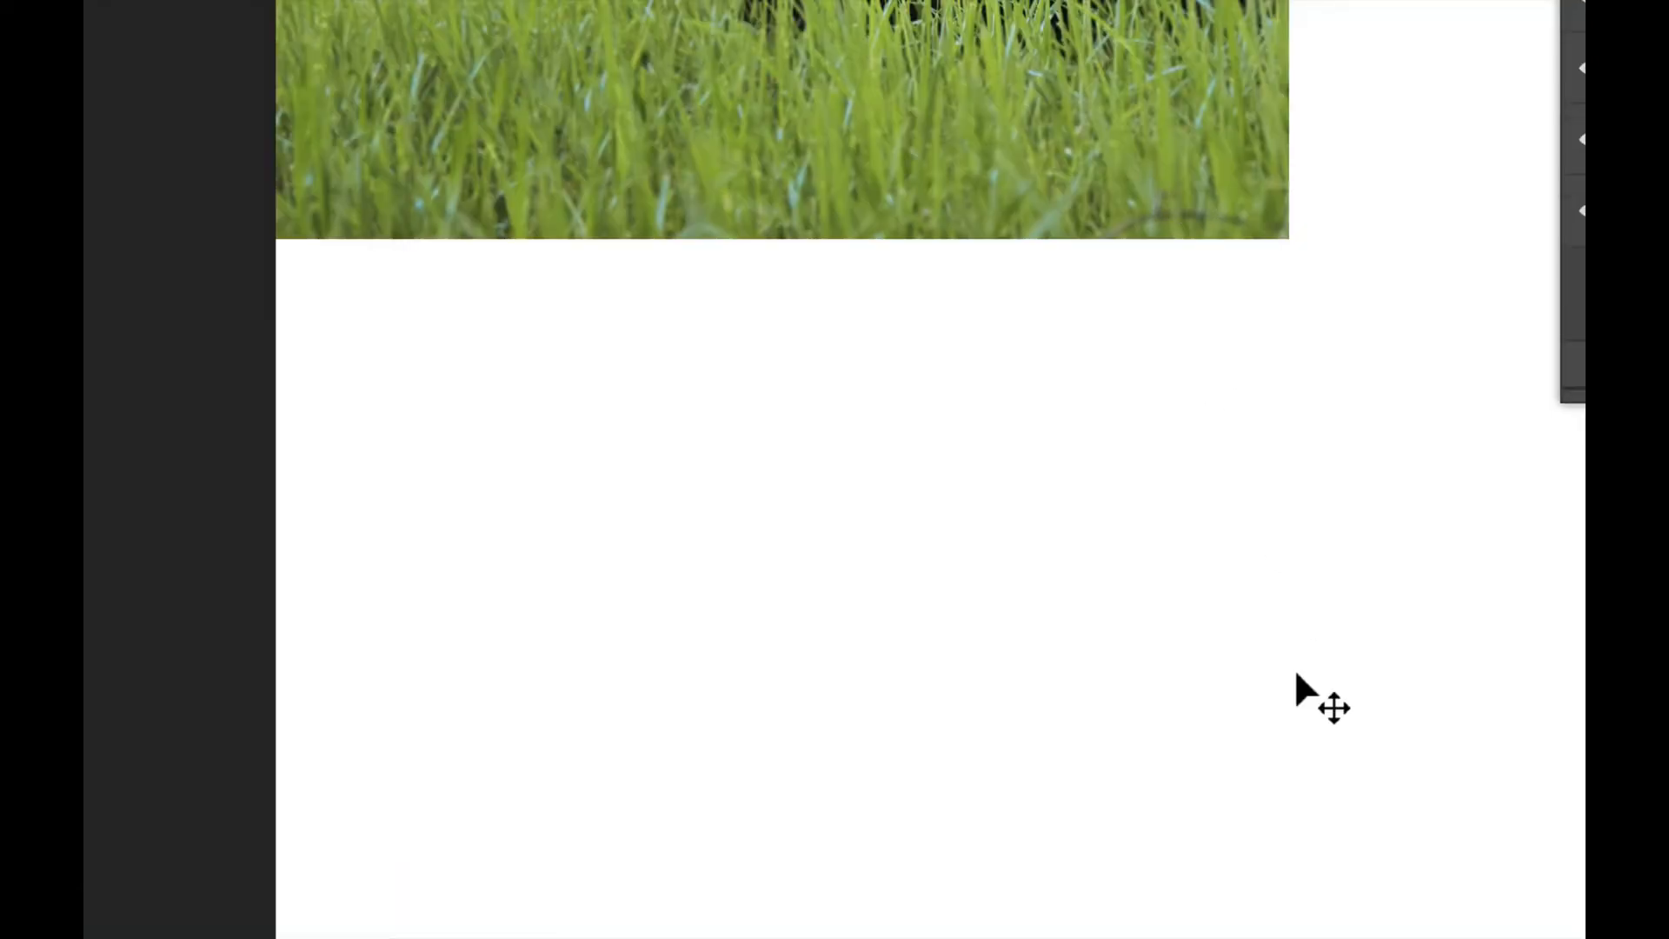
# - Fit the whole canvas in view and move Layer 1 copy 2 directly to the right of the original cat photo with the Move tool
pyautogui.hotkey('ctrl', '0')
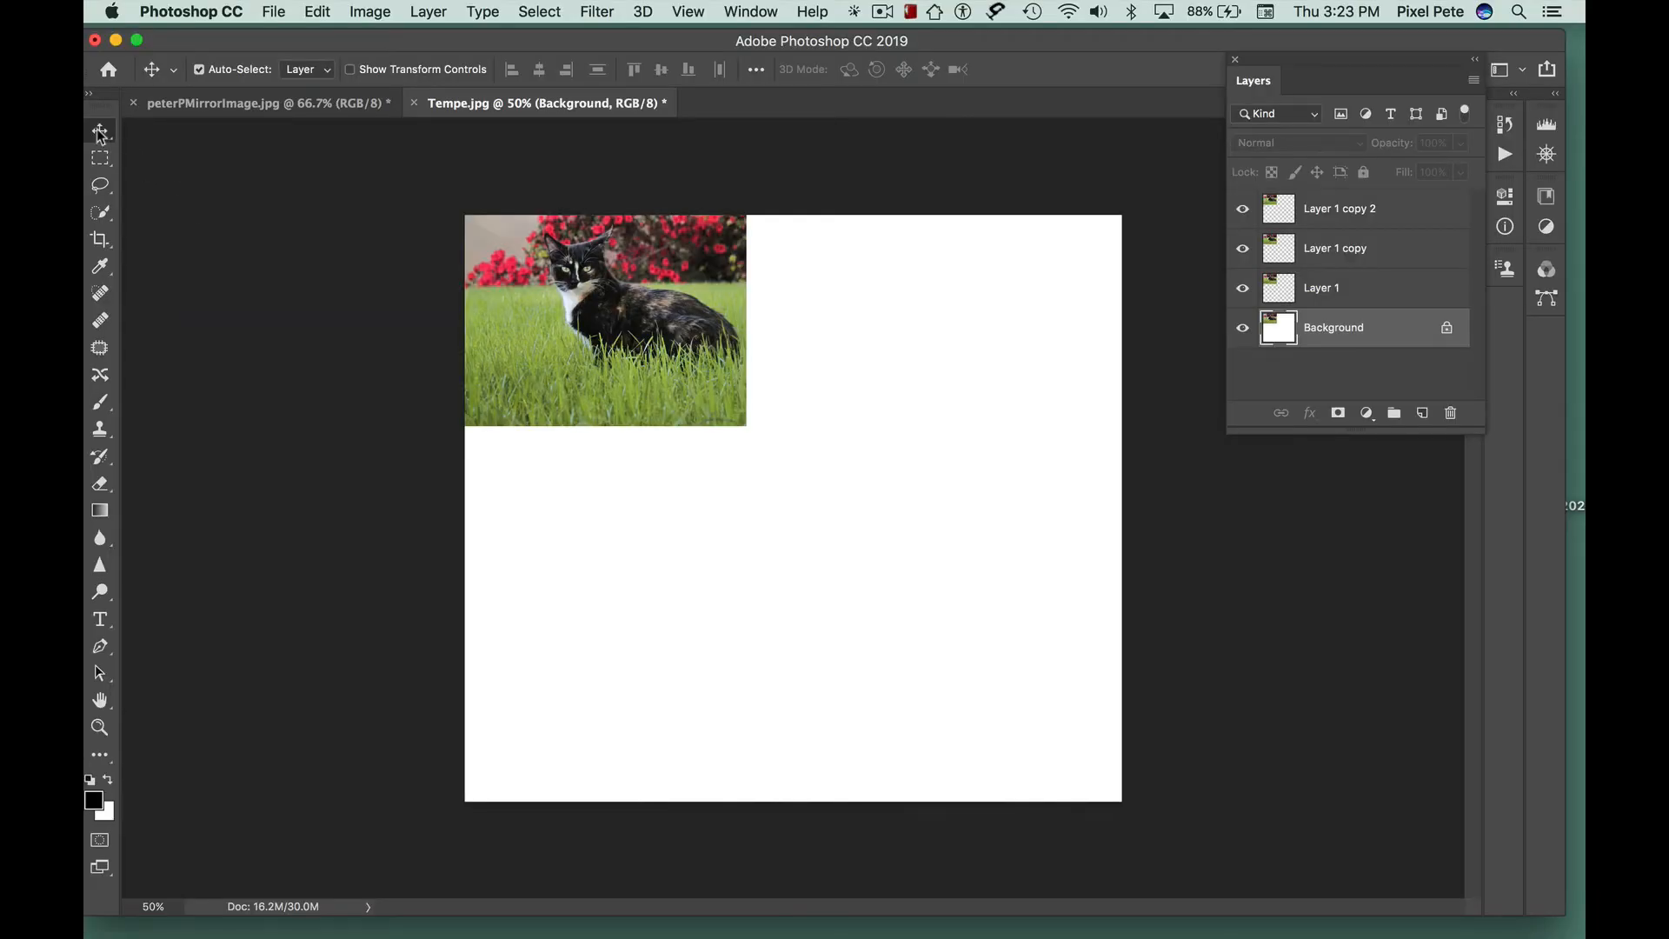
pyautogui.click(100, 133)
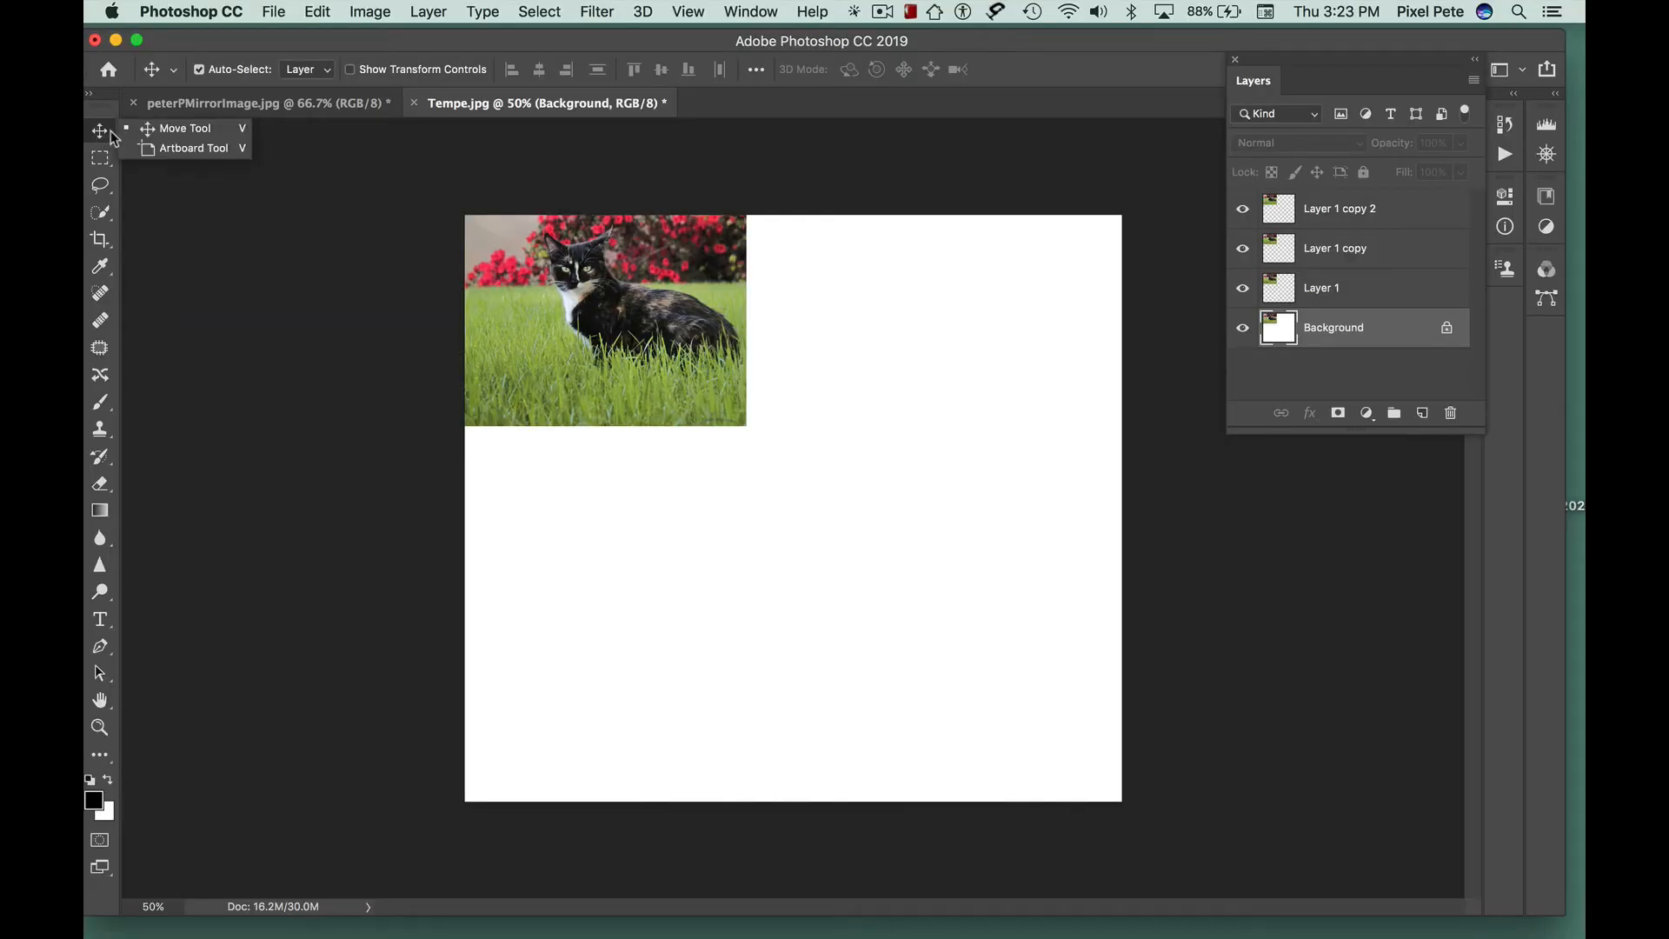
pyautogui.click(155, 133)
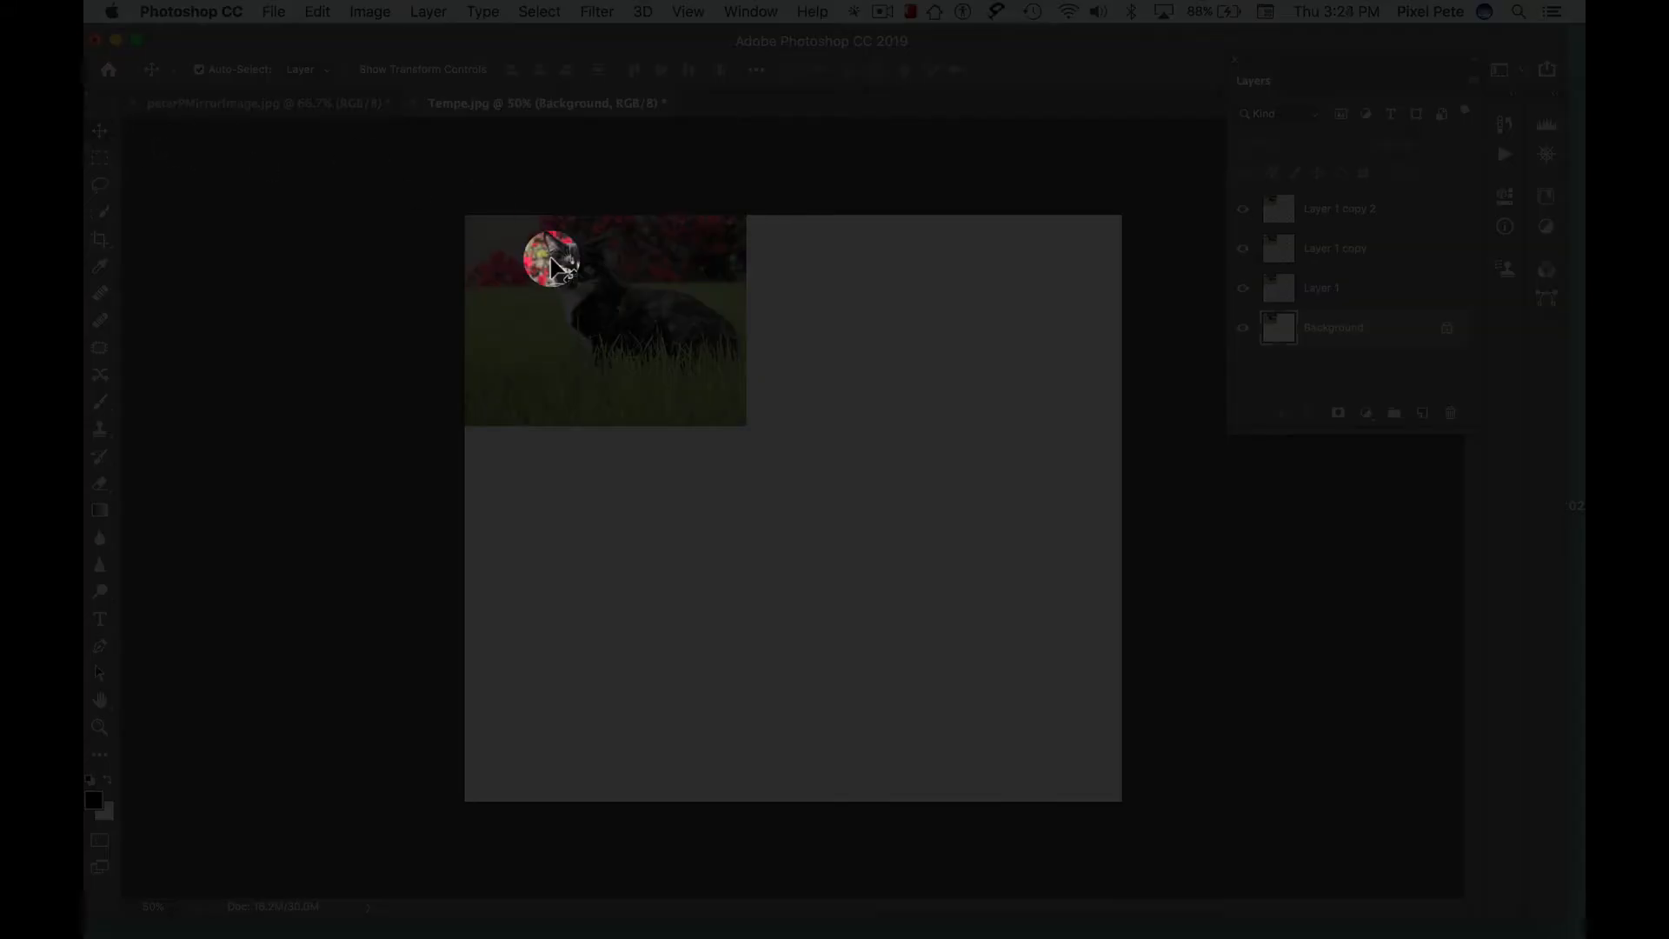
pyautogui.click(1340, 289)
pyautogui.moveTo(606, 321); pyautogui.dragTo(892, 320)
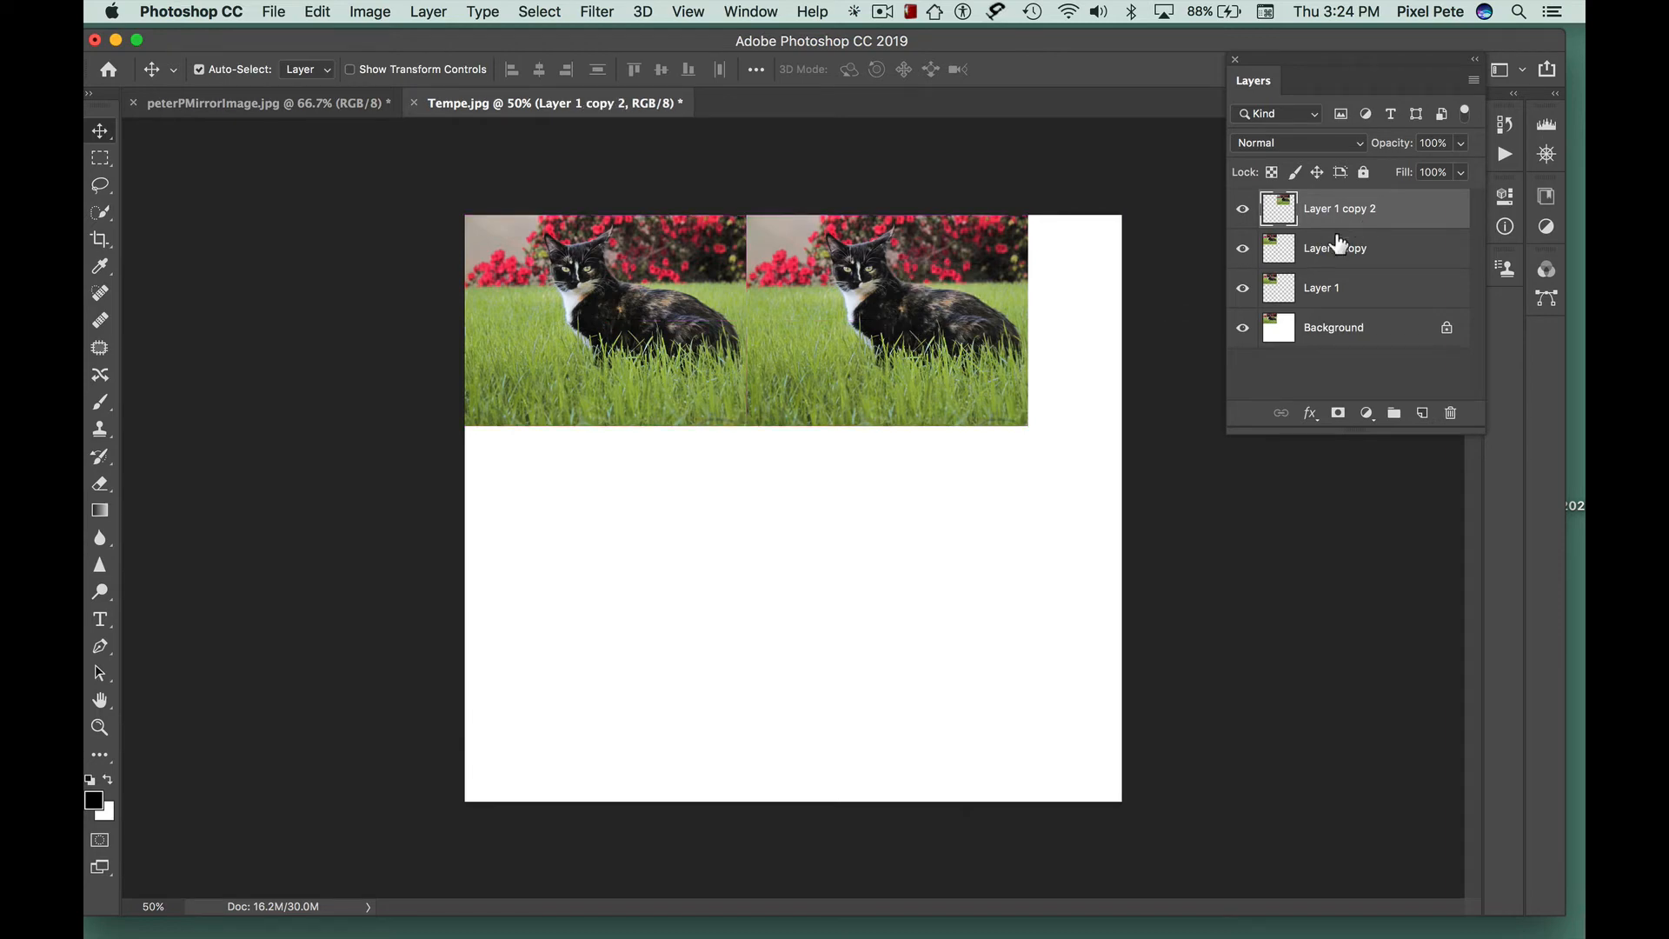
# - Move Layer 1 copy directly below the original photo and Layer 1 diagonally below it to complete a two-by-two grid
pyautogui.click(1287, 255)
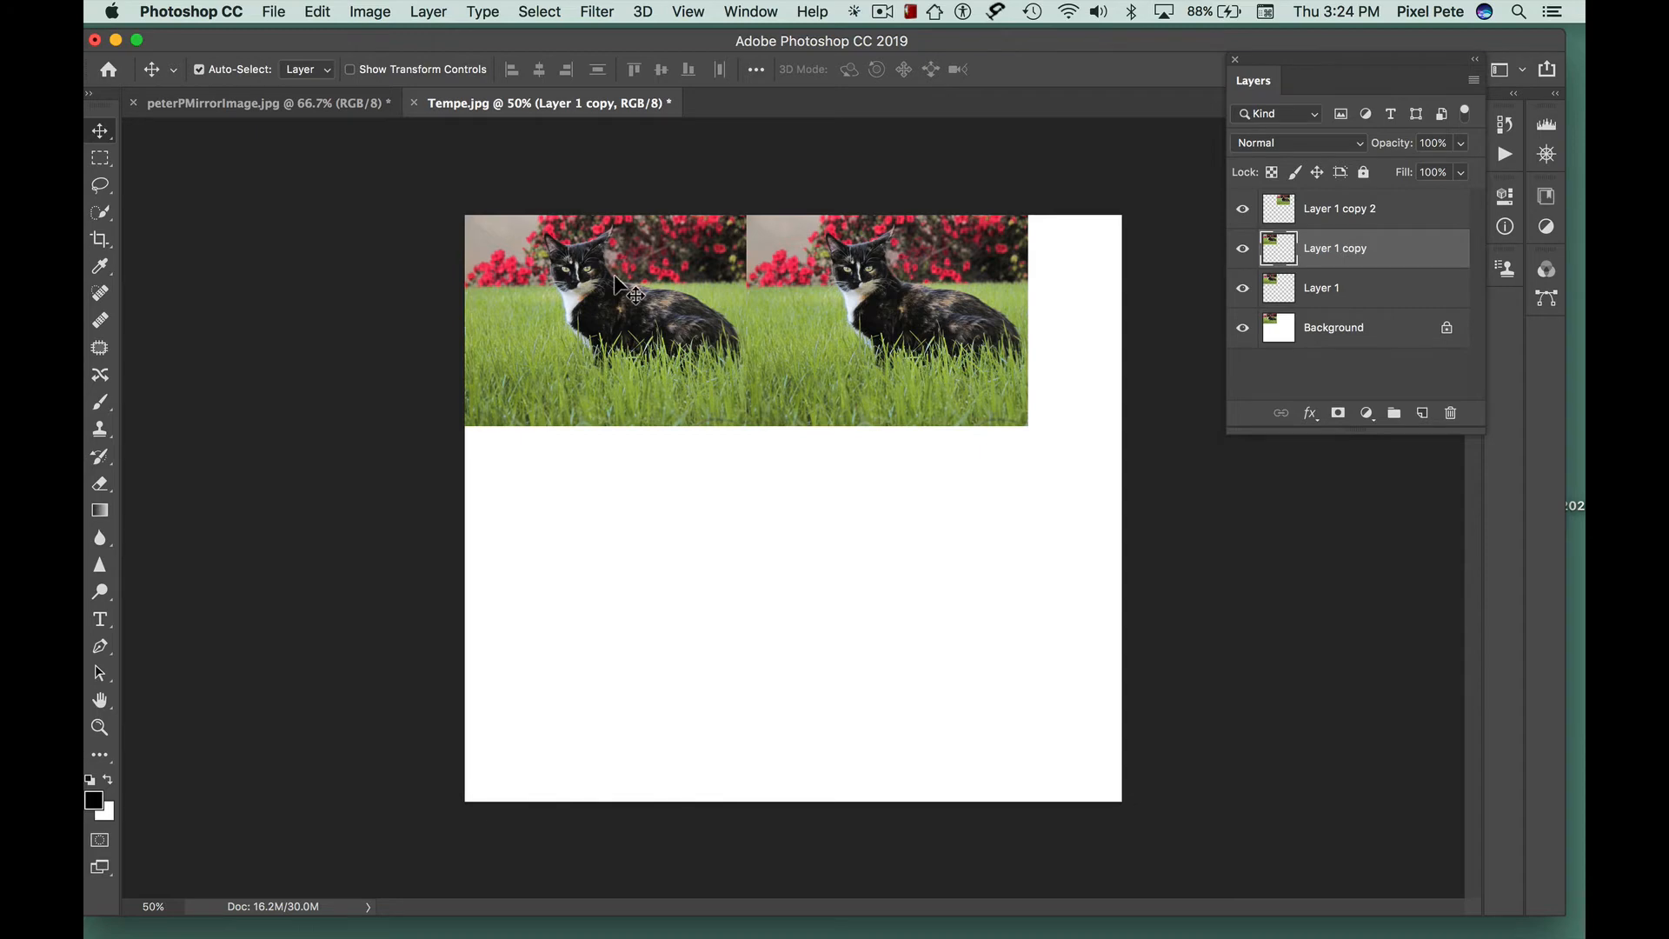
pyautogui.moveTo(614, 277); pyautogui.dragTo(618, 490)
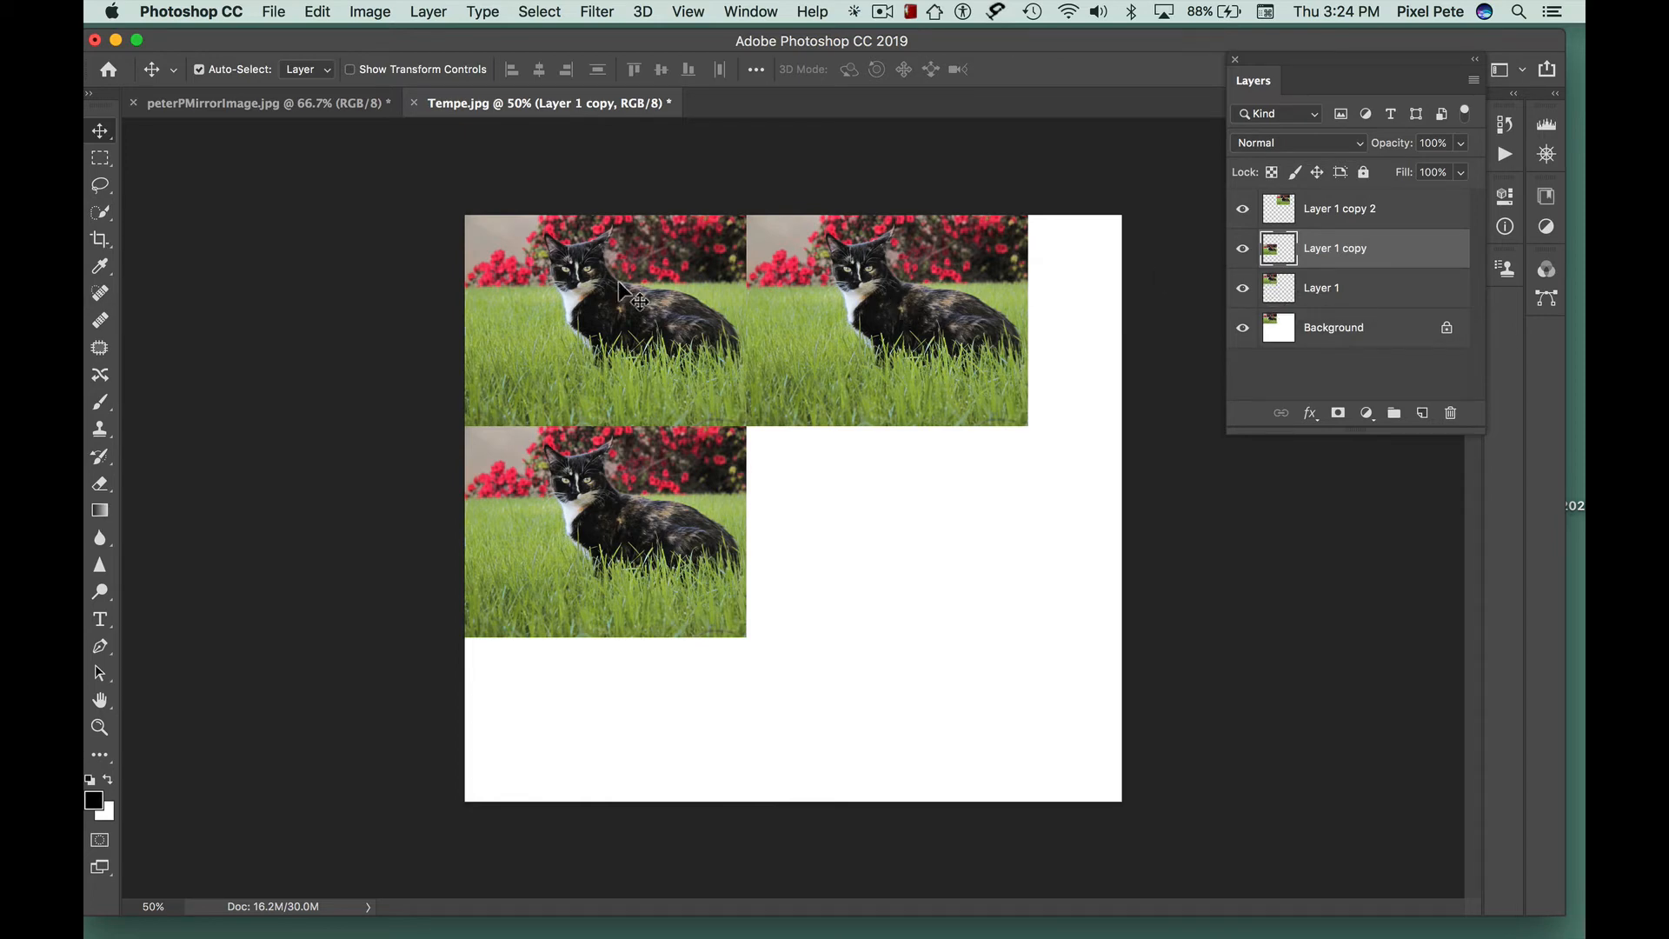
pyautogui.click(1327, 294)
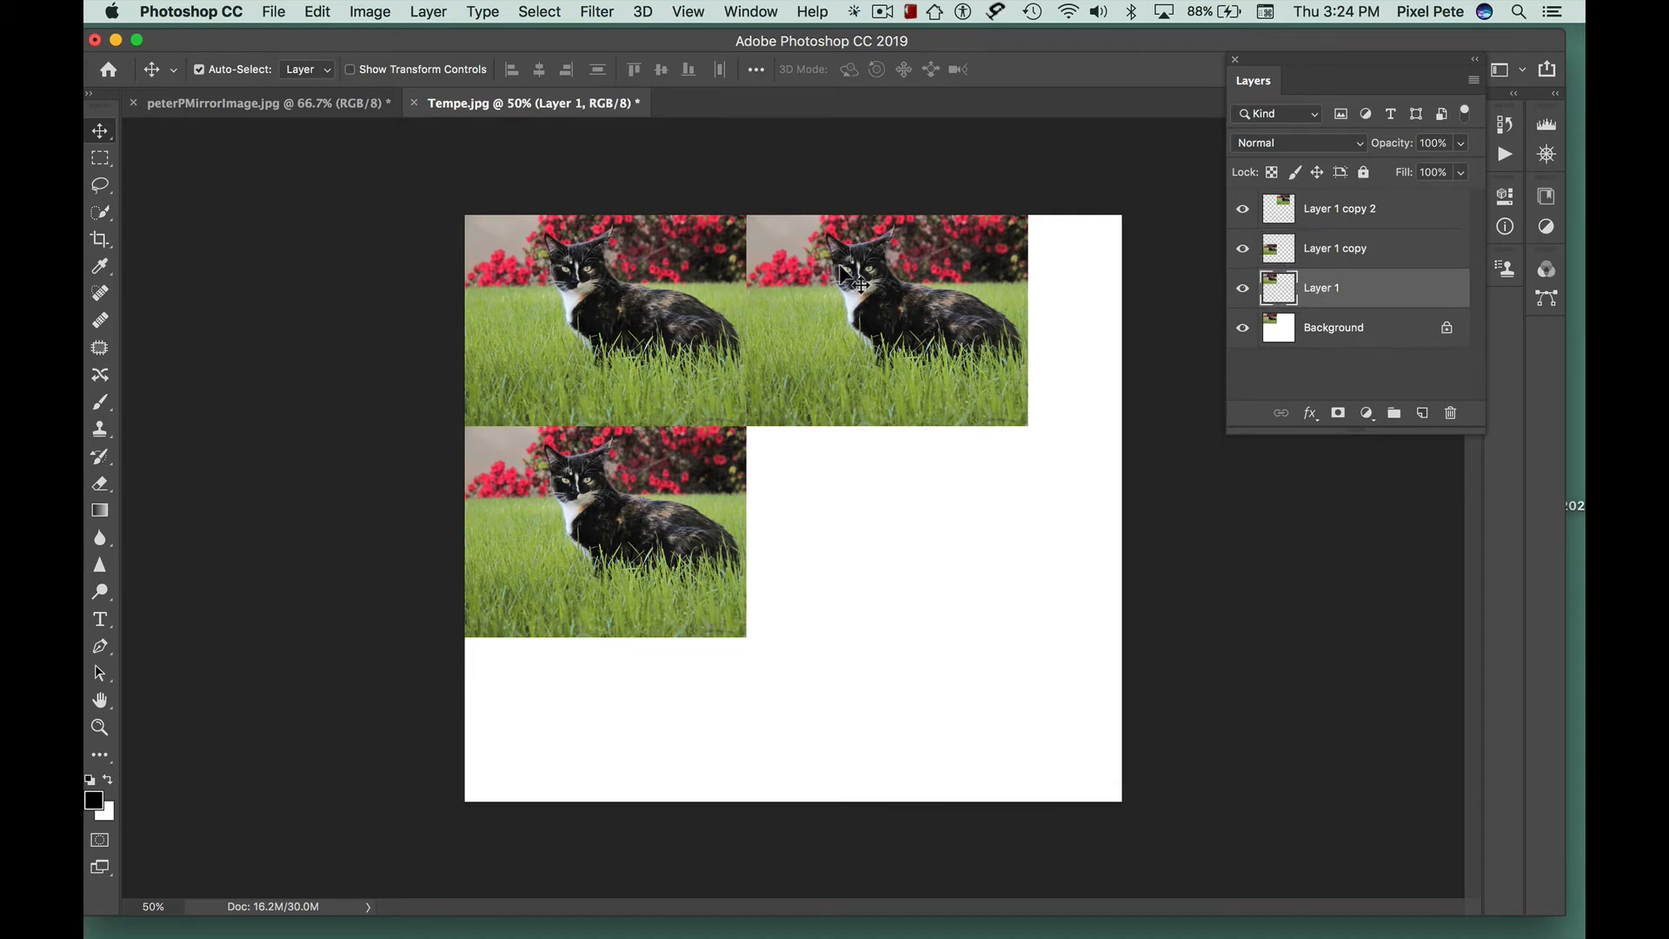
pyautogui.moveTo(638, 269); pyautogui.dragTo(925, 487)
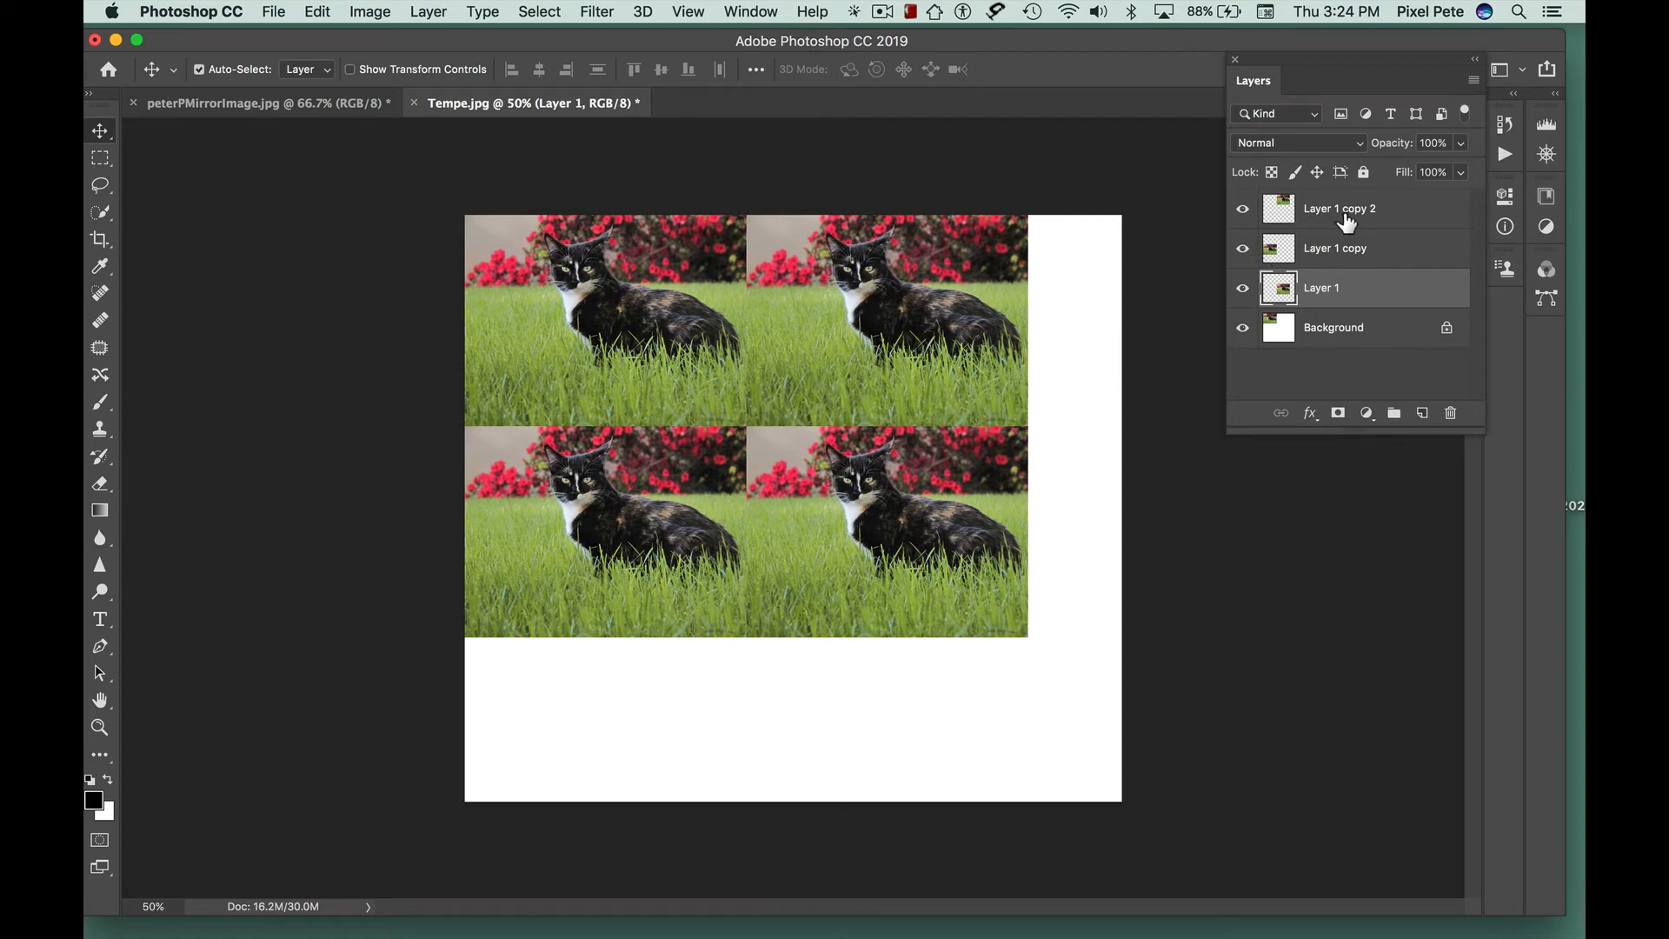
# - Identify the photo on Layer 1 copy 2 by toggling its visibility, and flip that layer horizontally
pyautogui.click(1243, 209)
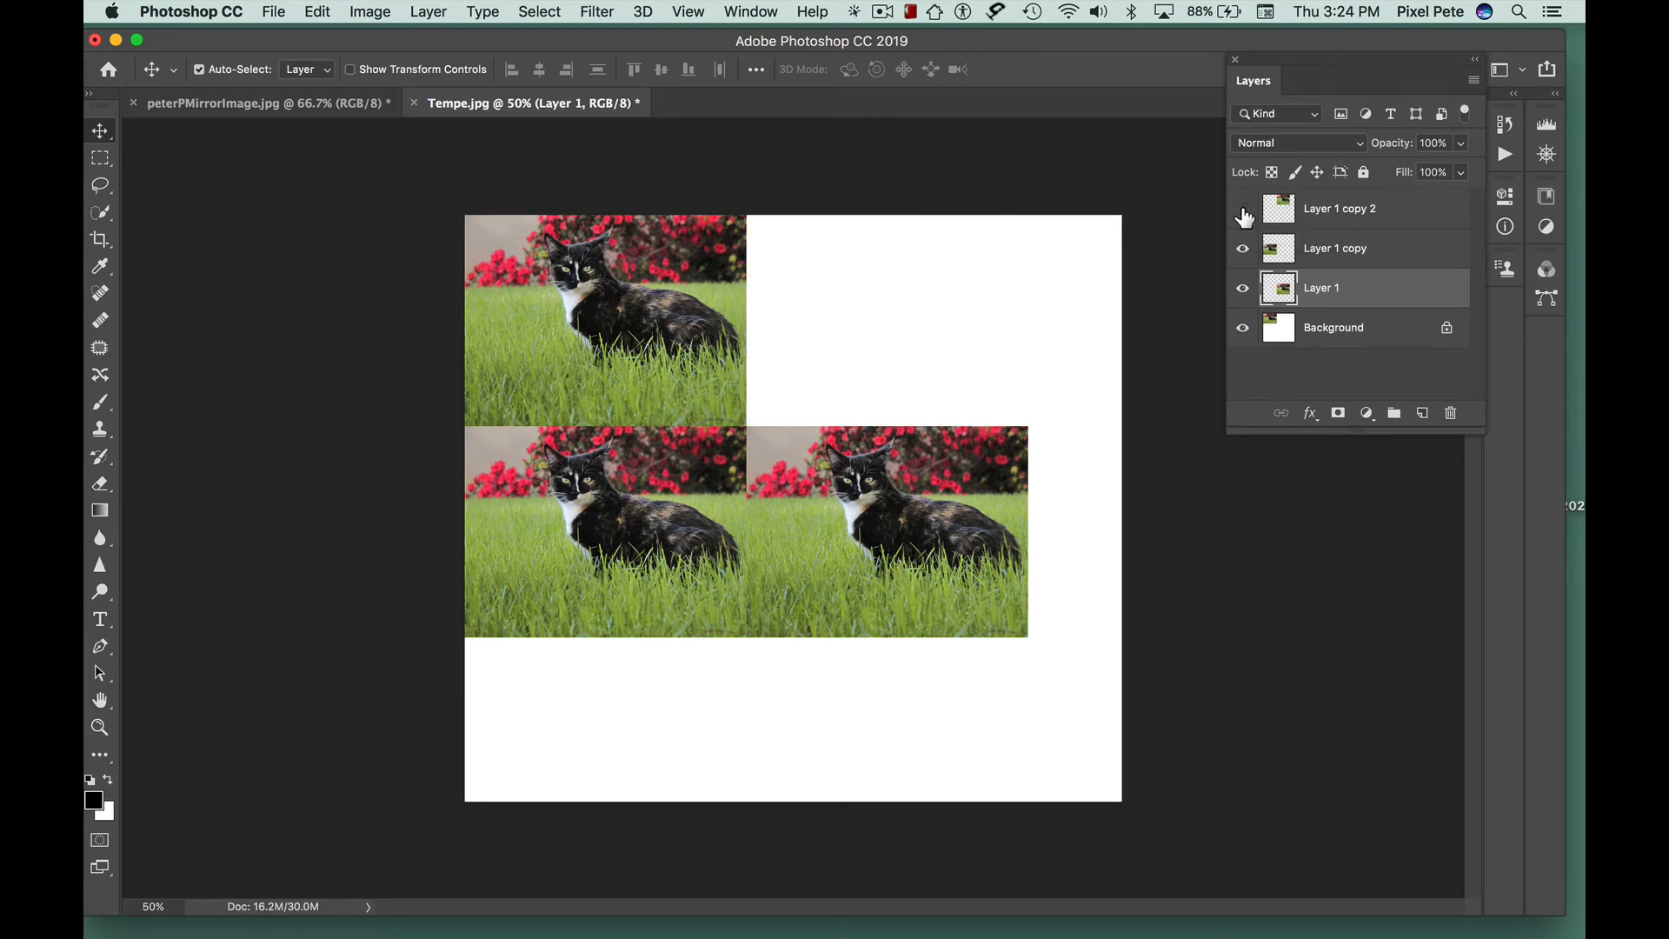
pyautogui.click(1243, 211)
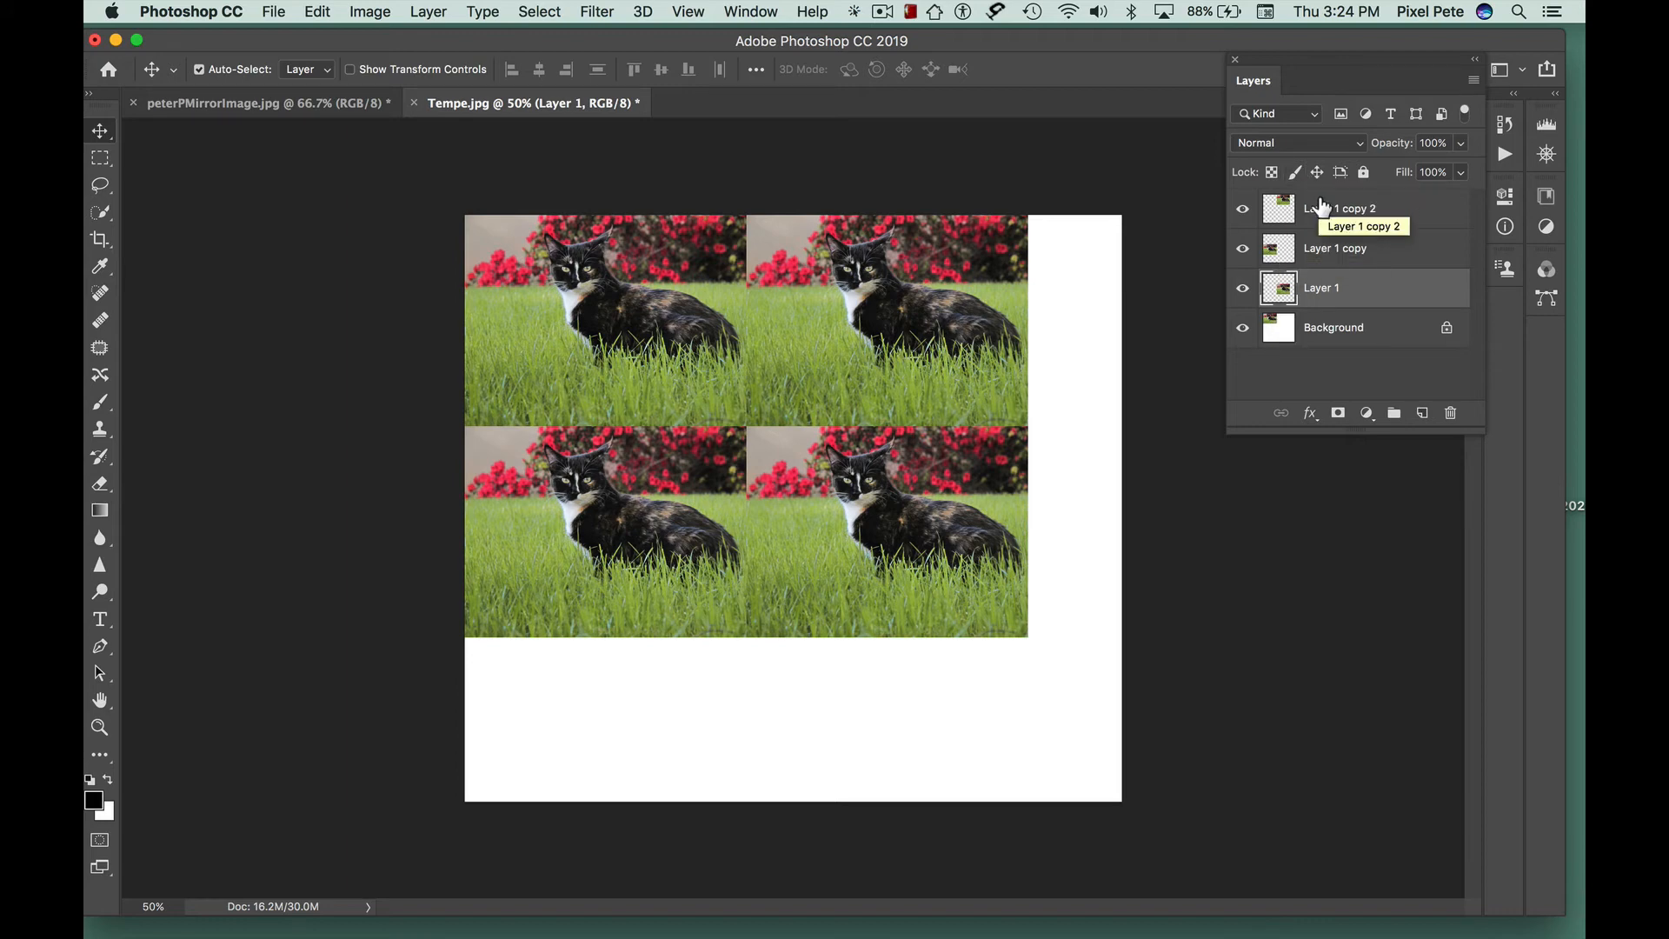
pyautogui.click(1343, 217)
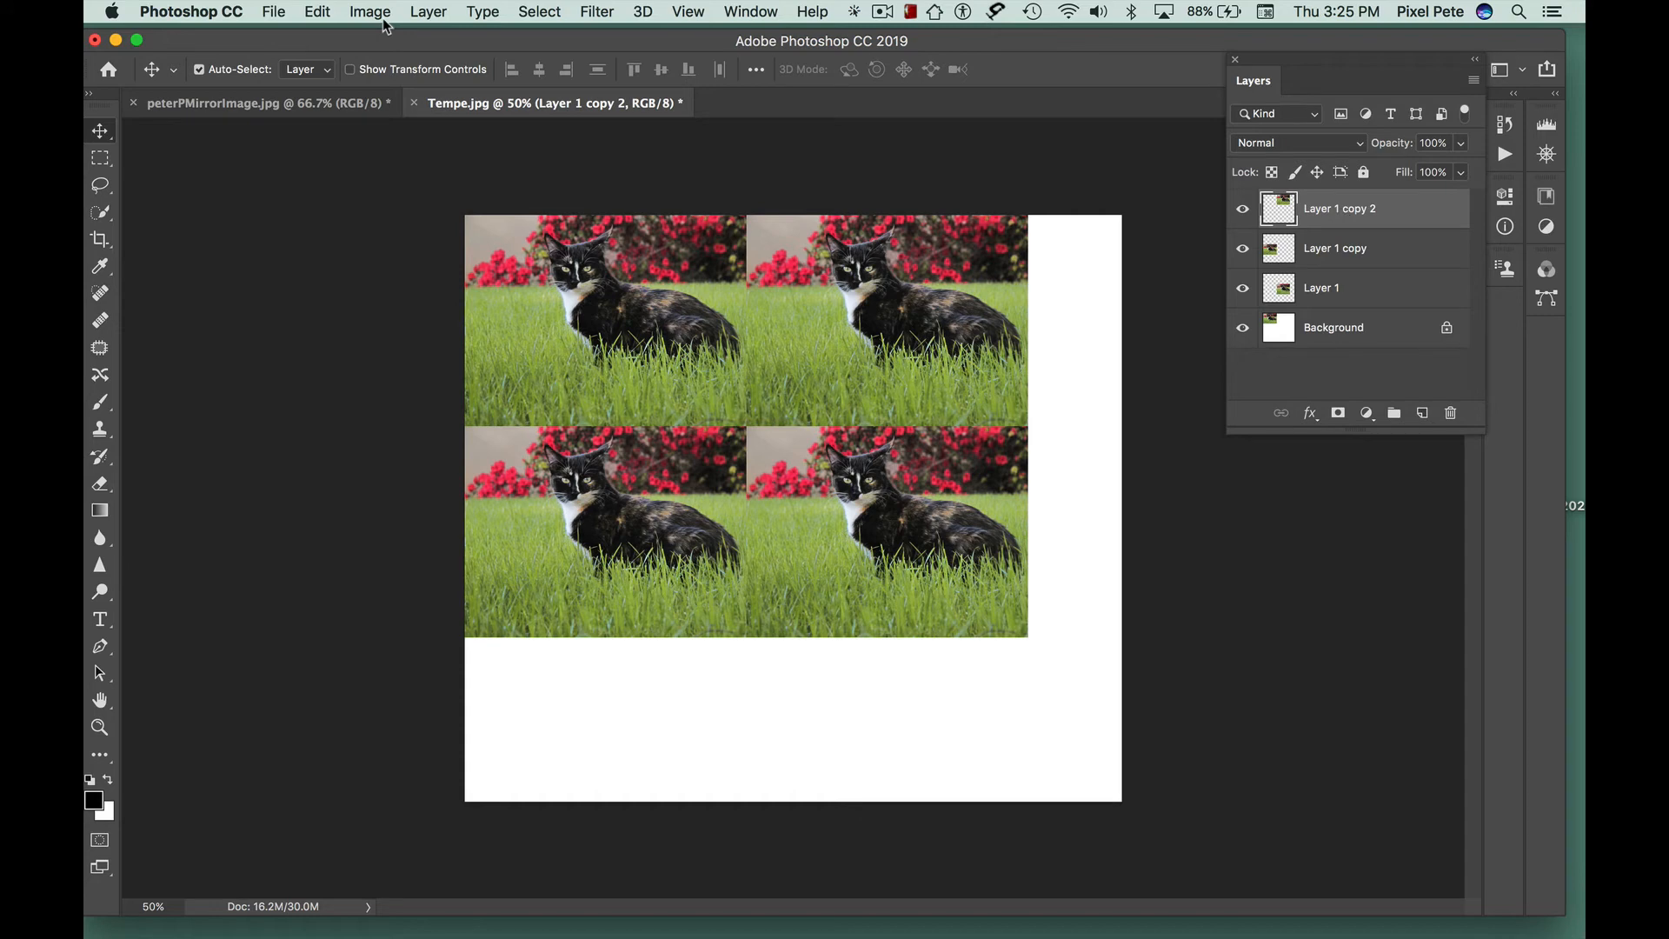
pyautogui.click(308, 11)
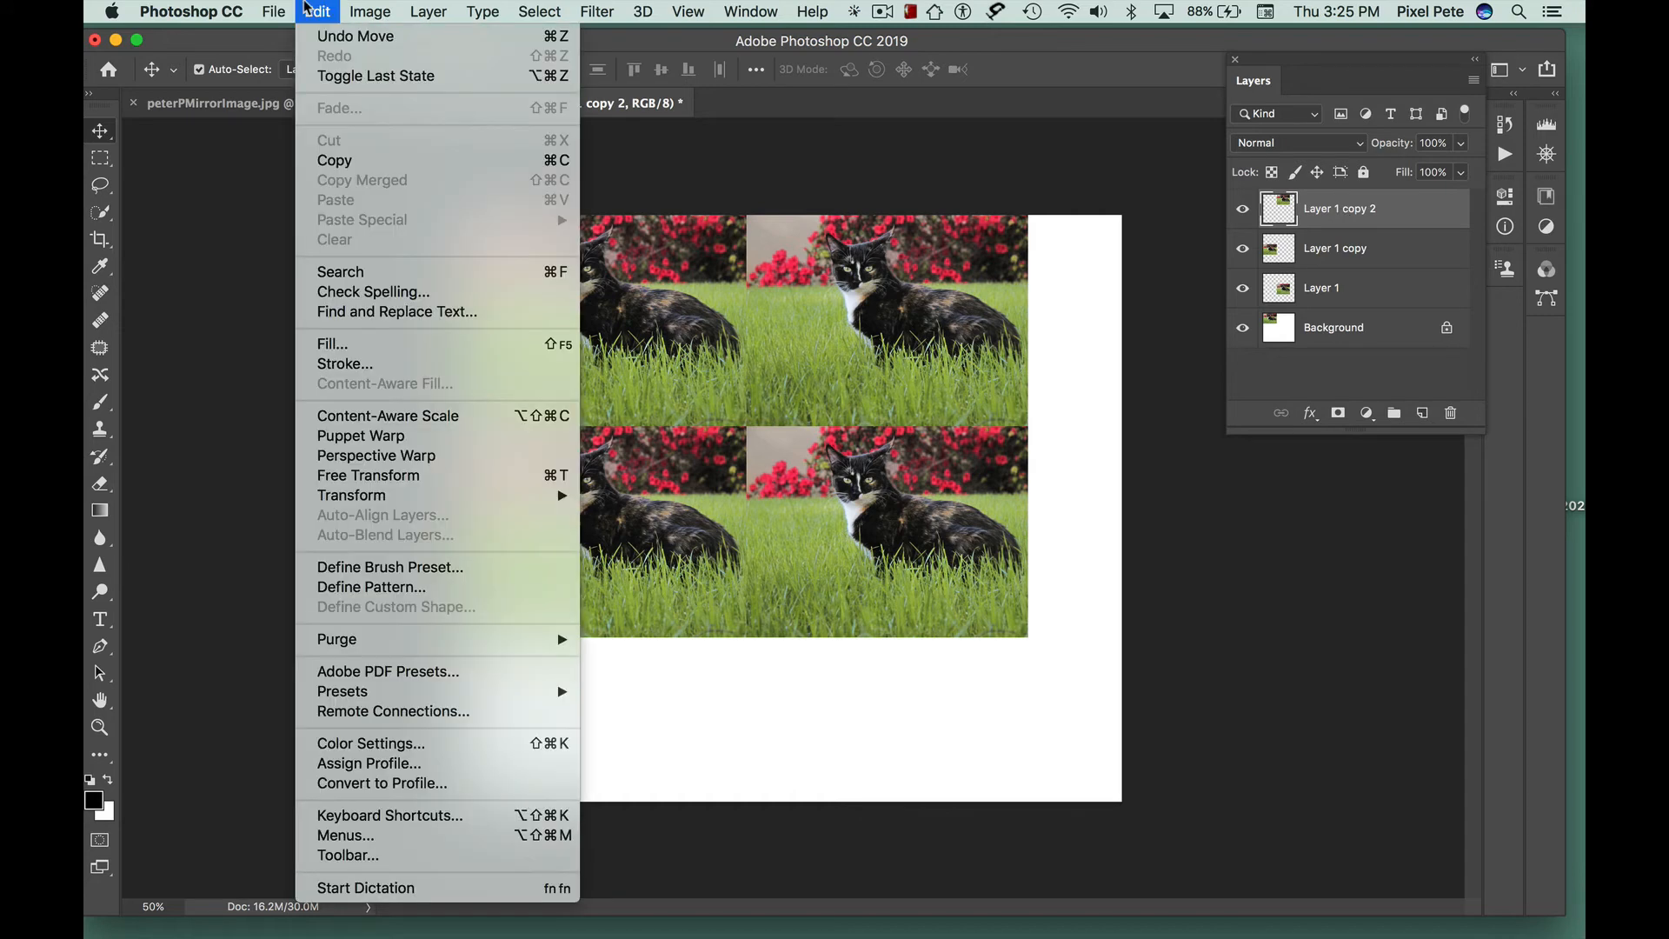
pyautogui.moveTo(425, 504)
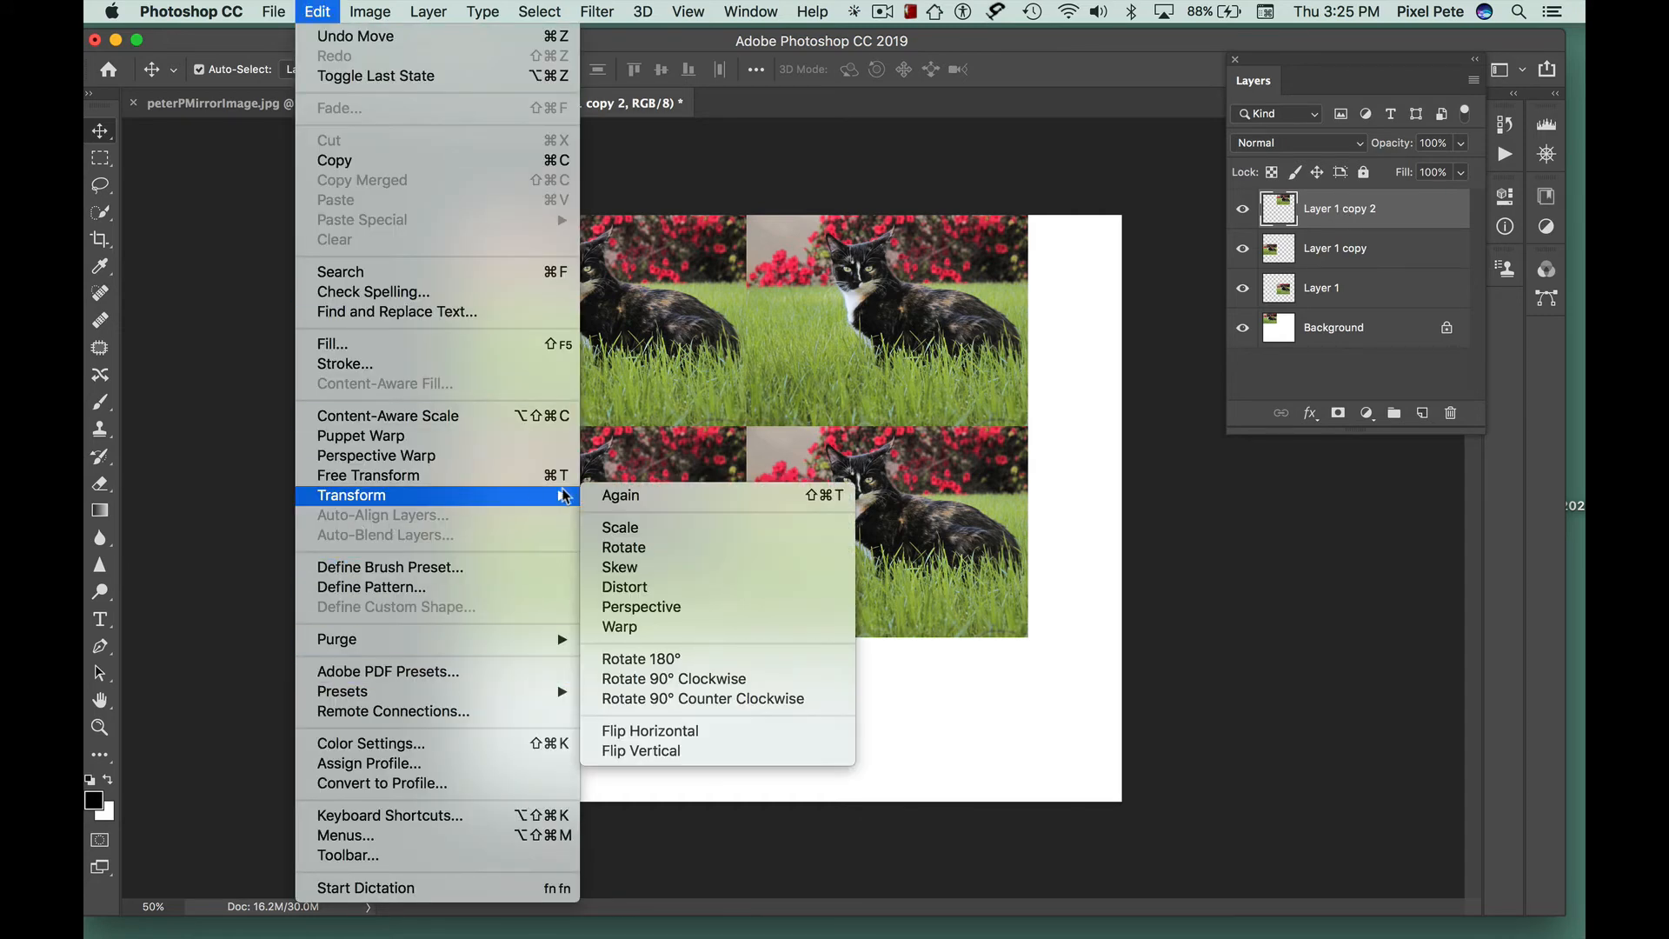
pyautogui.click(724, 730)
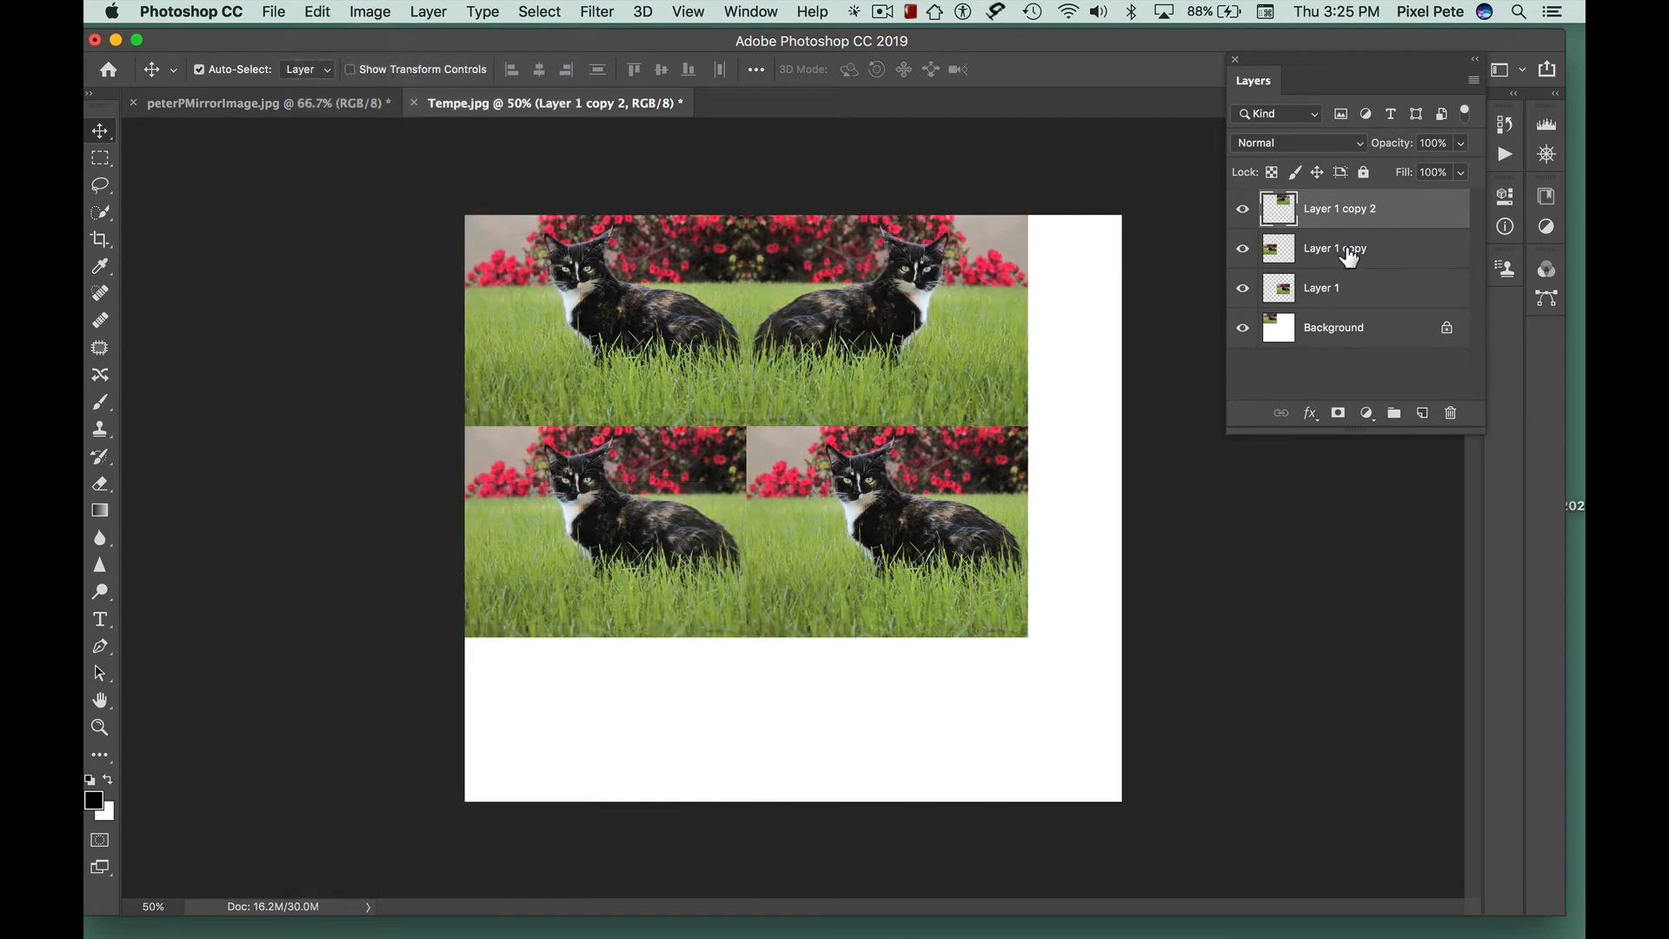
# - Toggle the visibility of Layer 1 copy off and on to identify its photo in the grid
pyautogui.click(1242, 249)
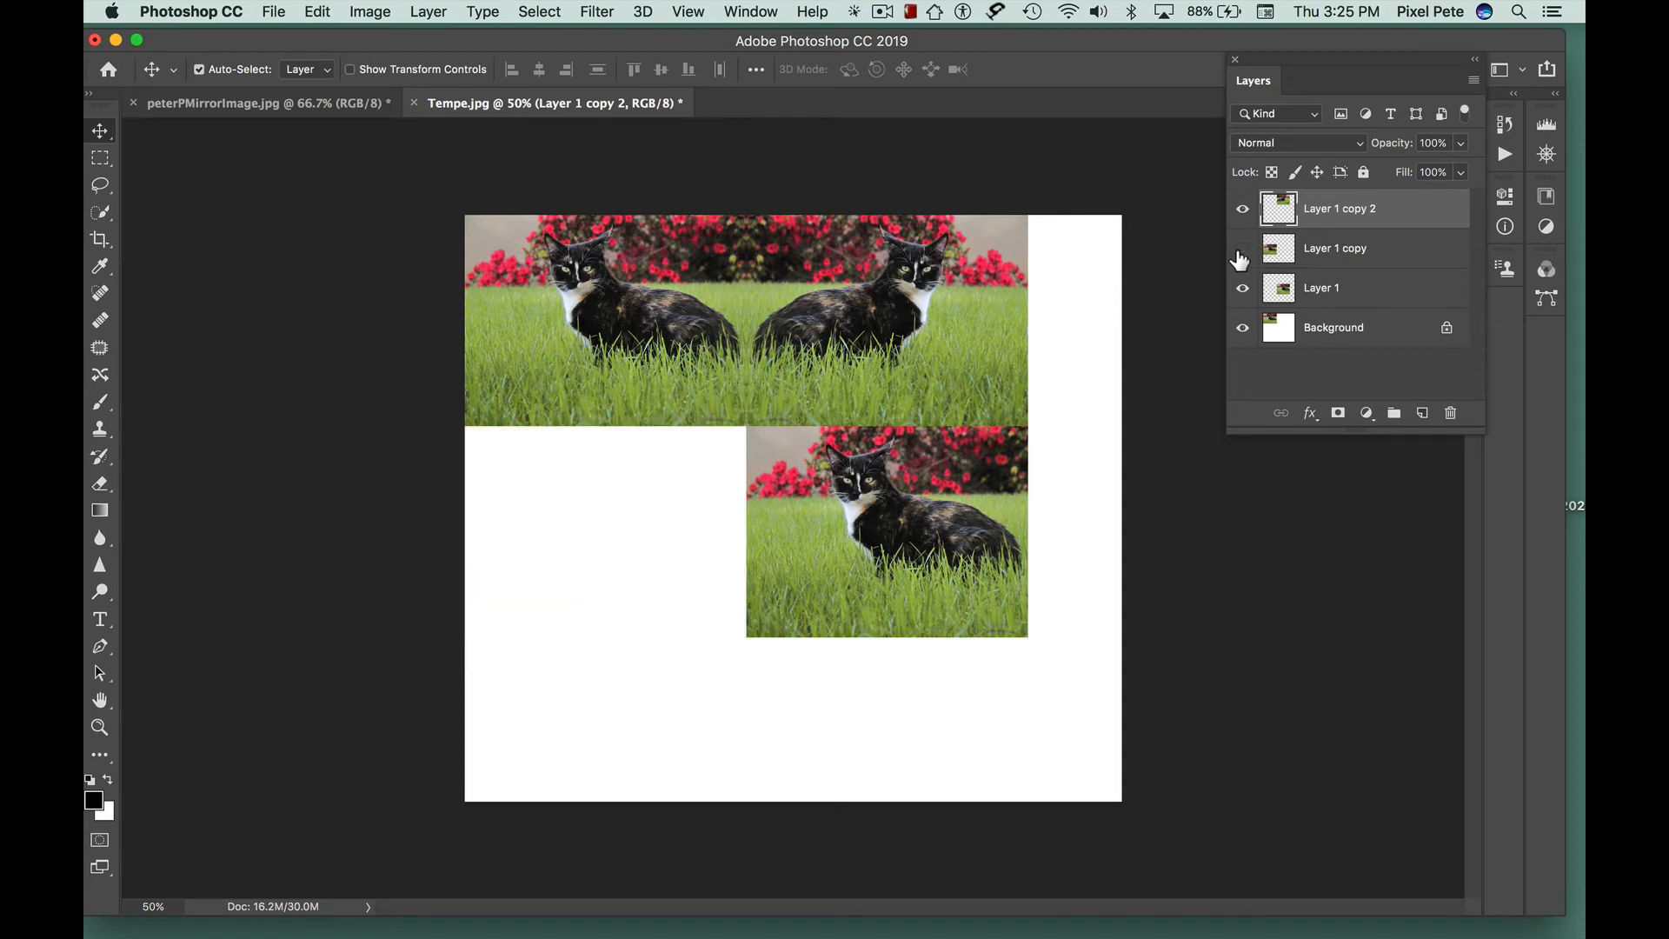
pyautogui.click(1242, 249)
pyautogui.click(1242, 249)
pyautogui.click(1242, 250)
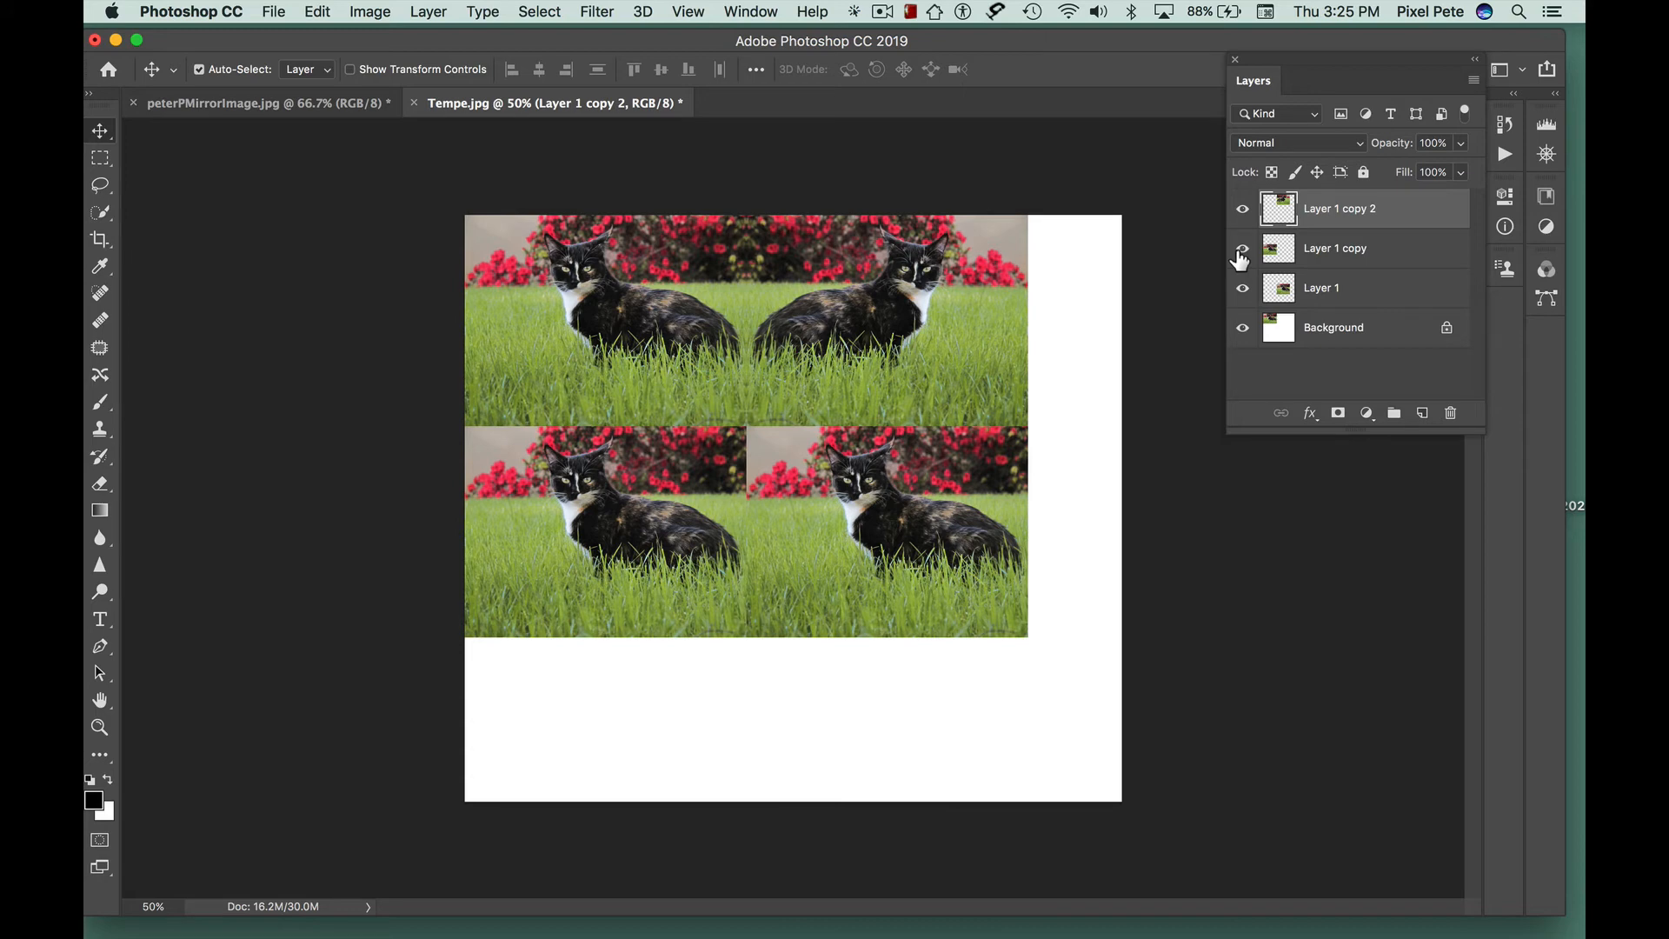
# - Try a vertical flip on Layer 1 copy 2 and undo it
pyautogui.click(318, 12)
pyautogui.moveTo(452, 497)
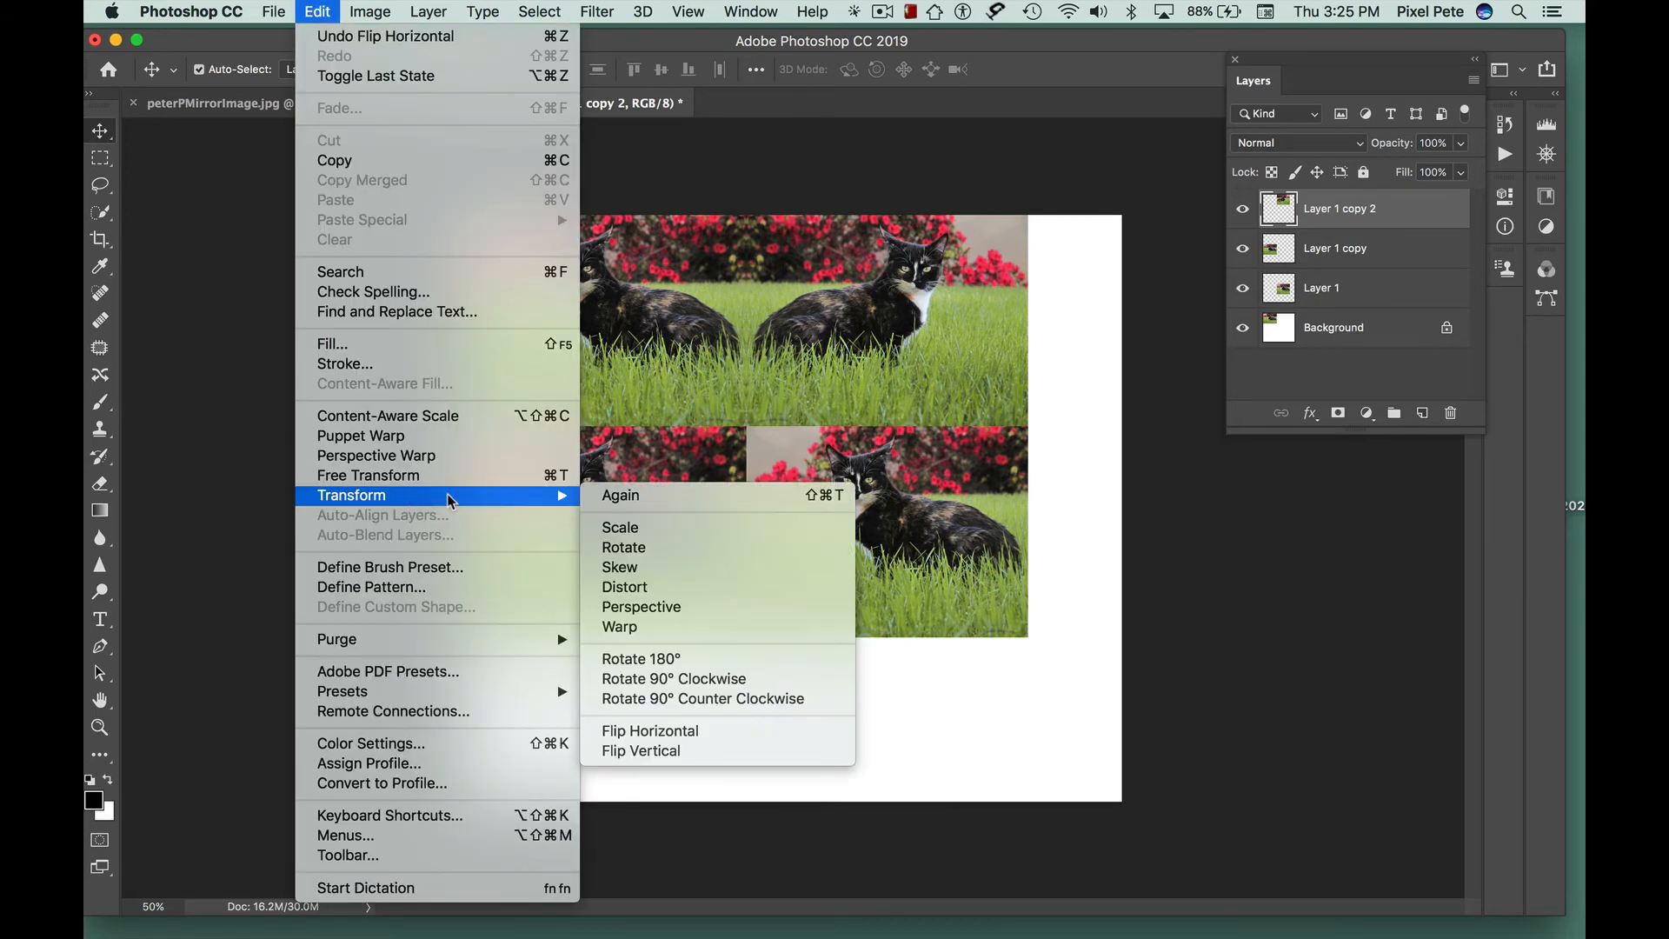
pyautogui.click(692, 752)
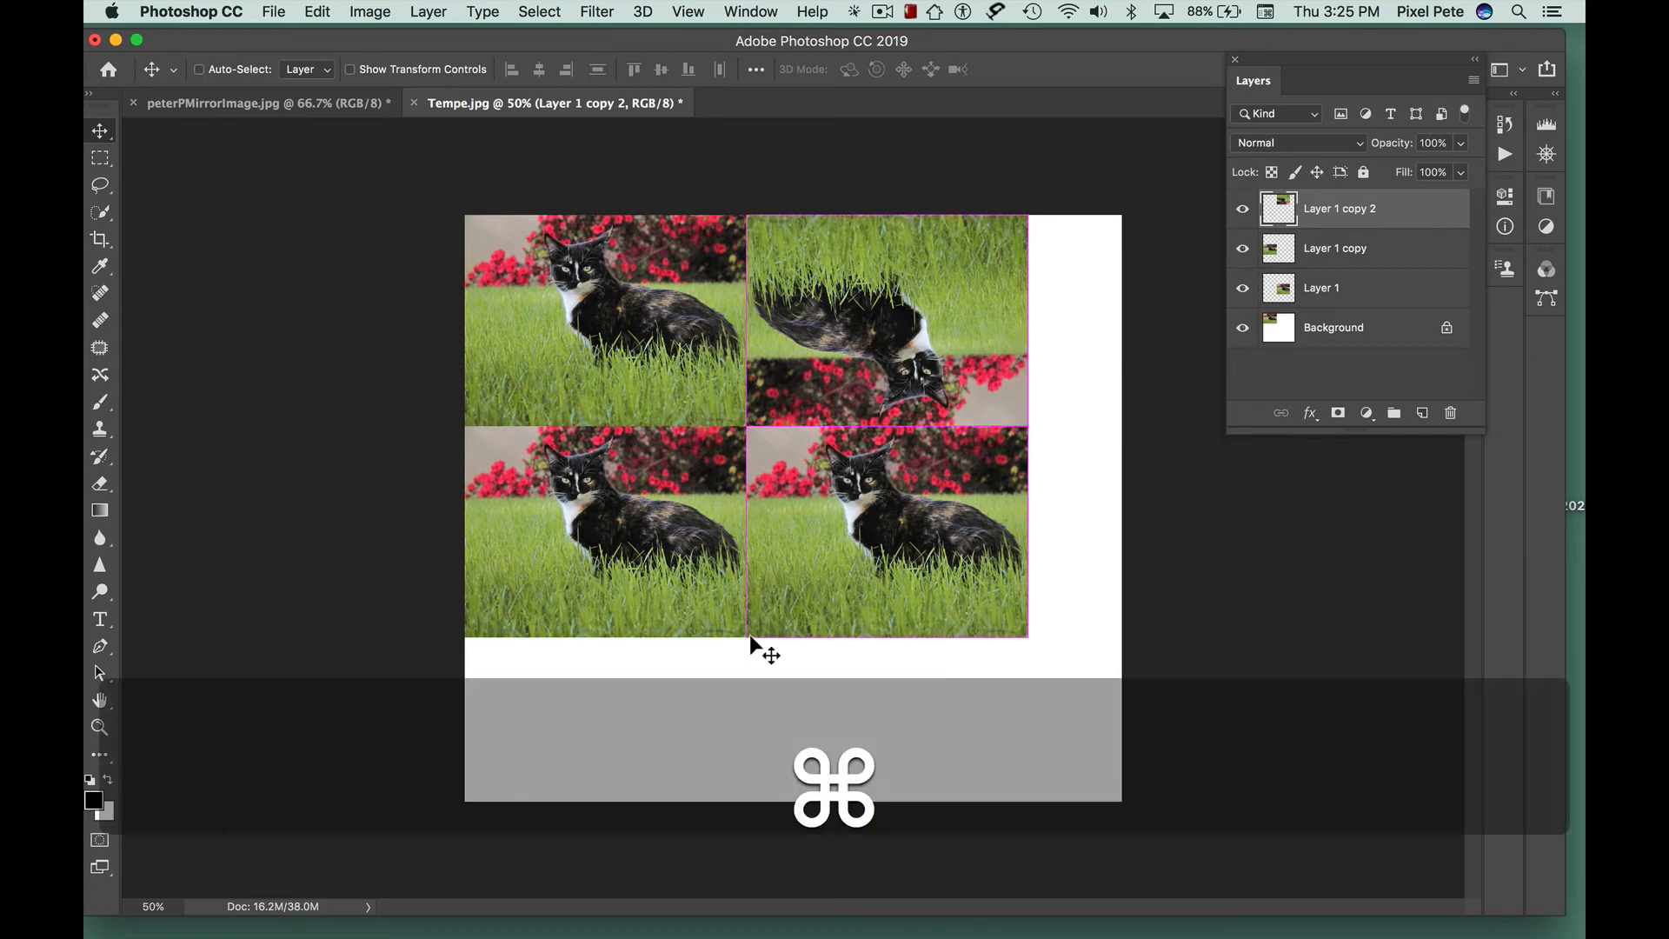
pyautogui.press('super+z')
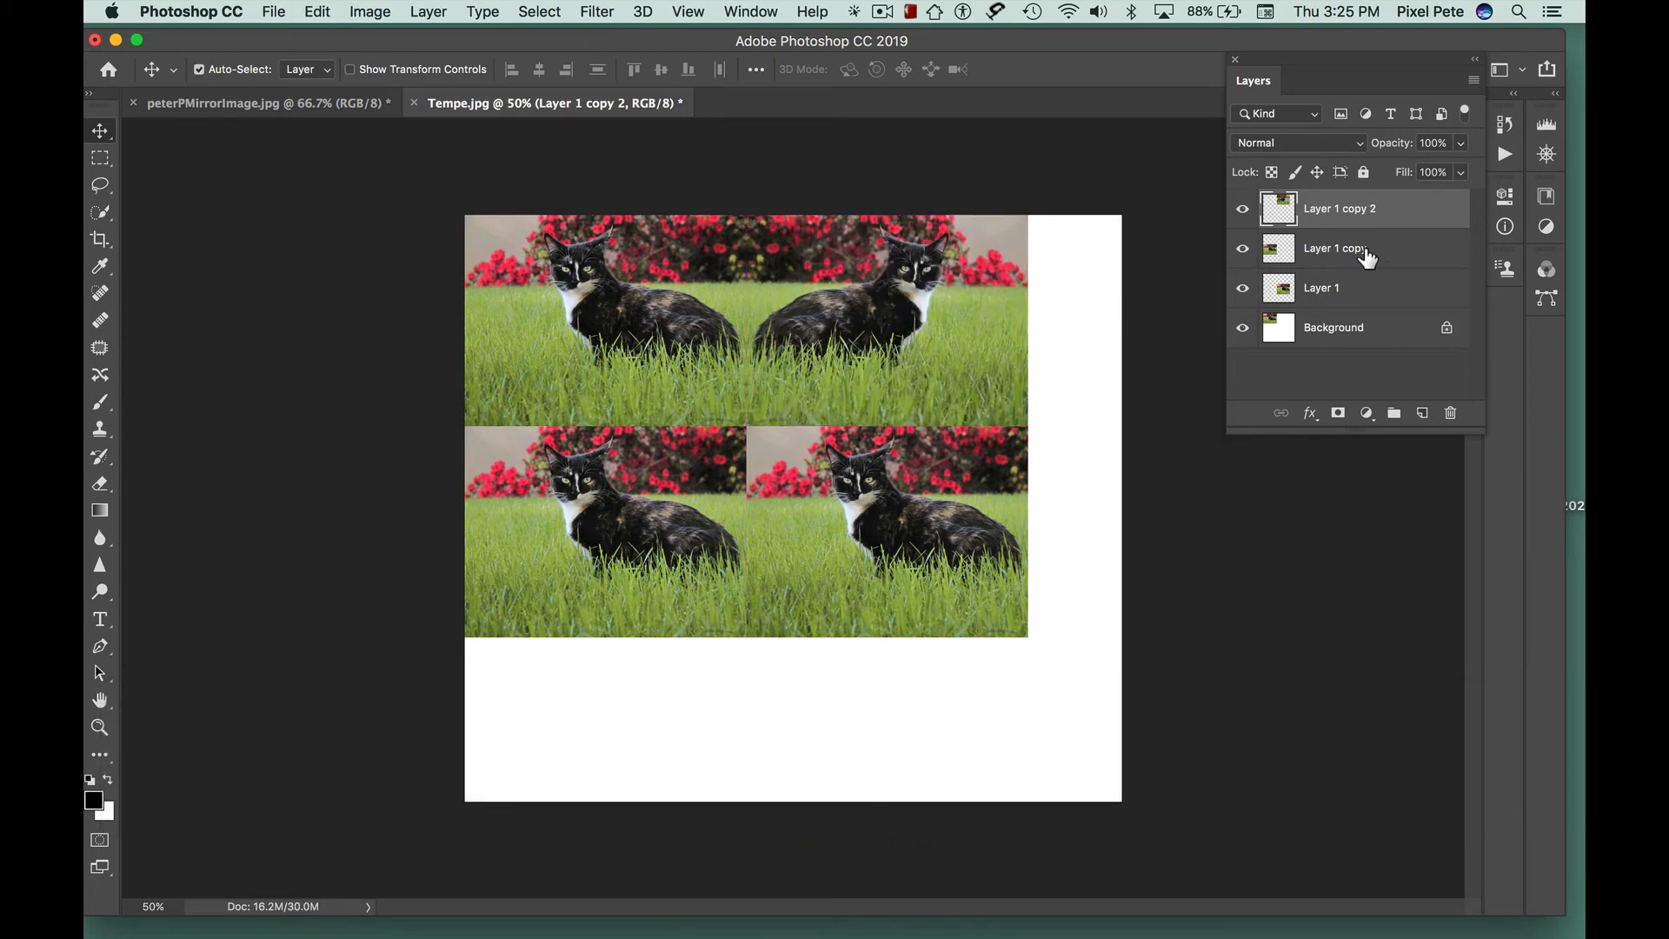
# - Flip Layer 1 copy vertically so it mirrors the original photo above it
pyautogui.click(1366, 257)
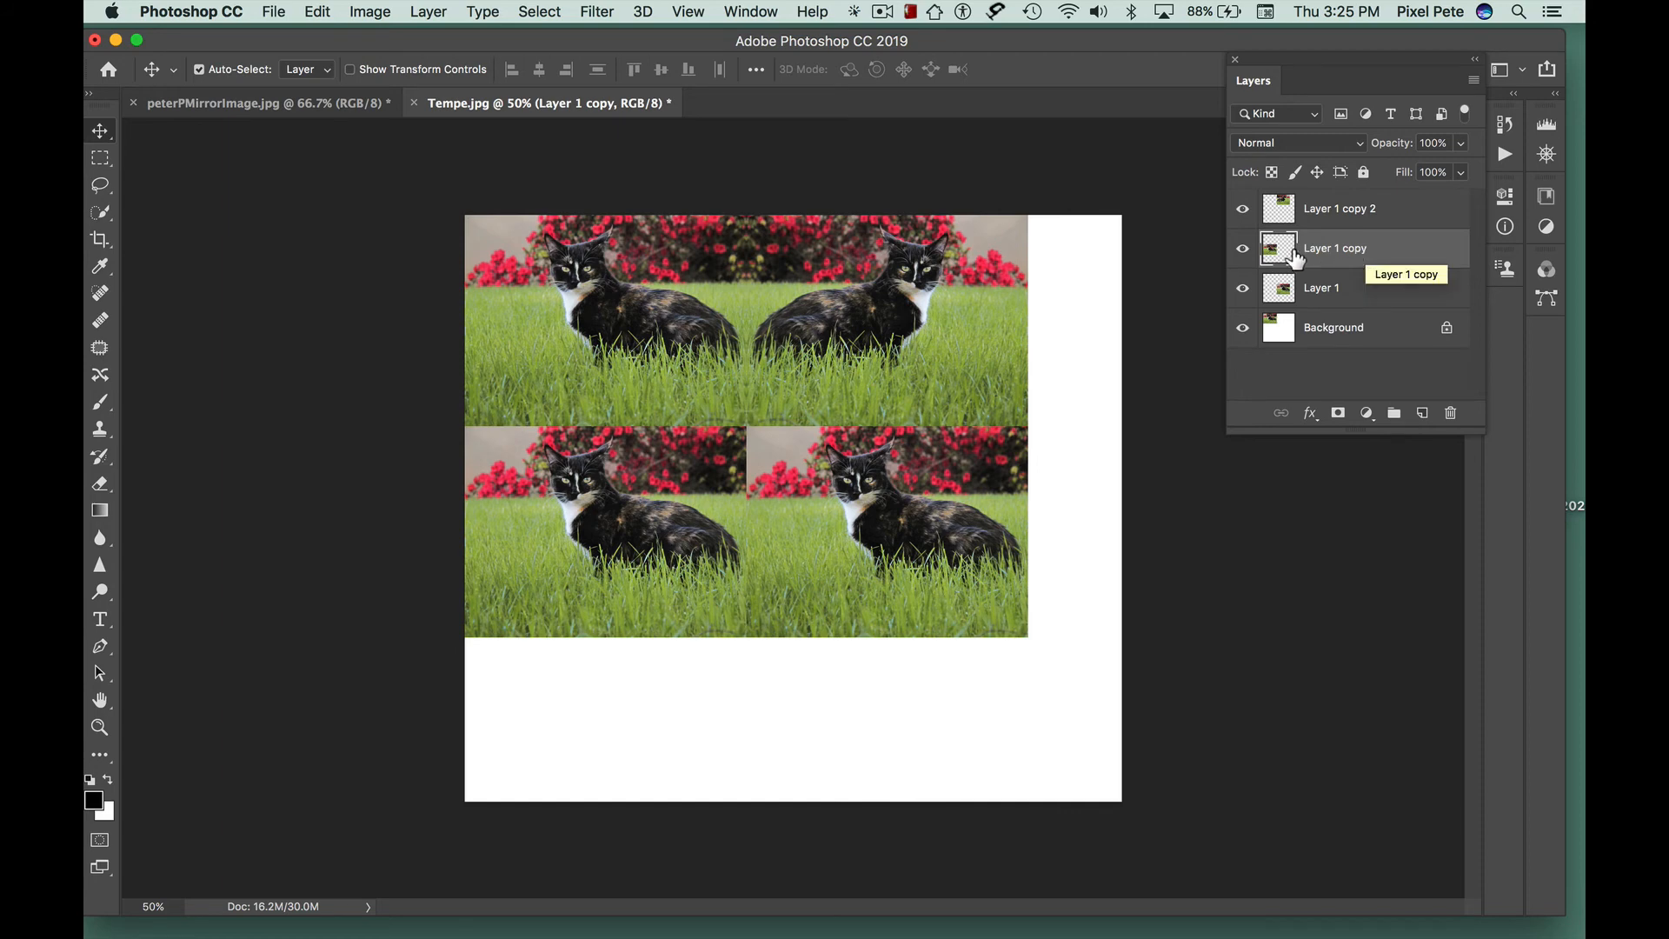
pyautogui.click(312, 12)
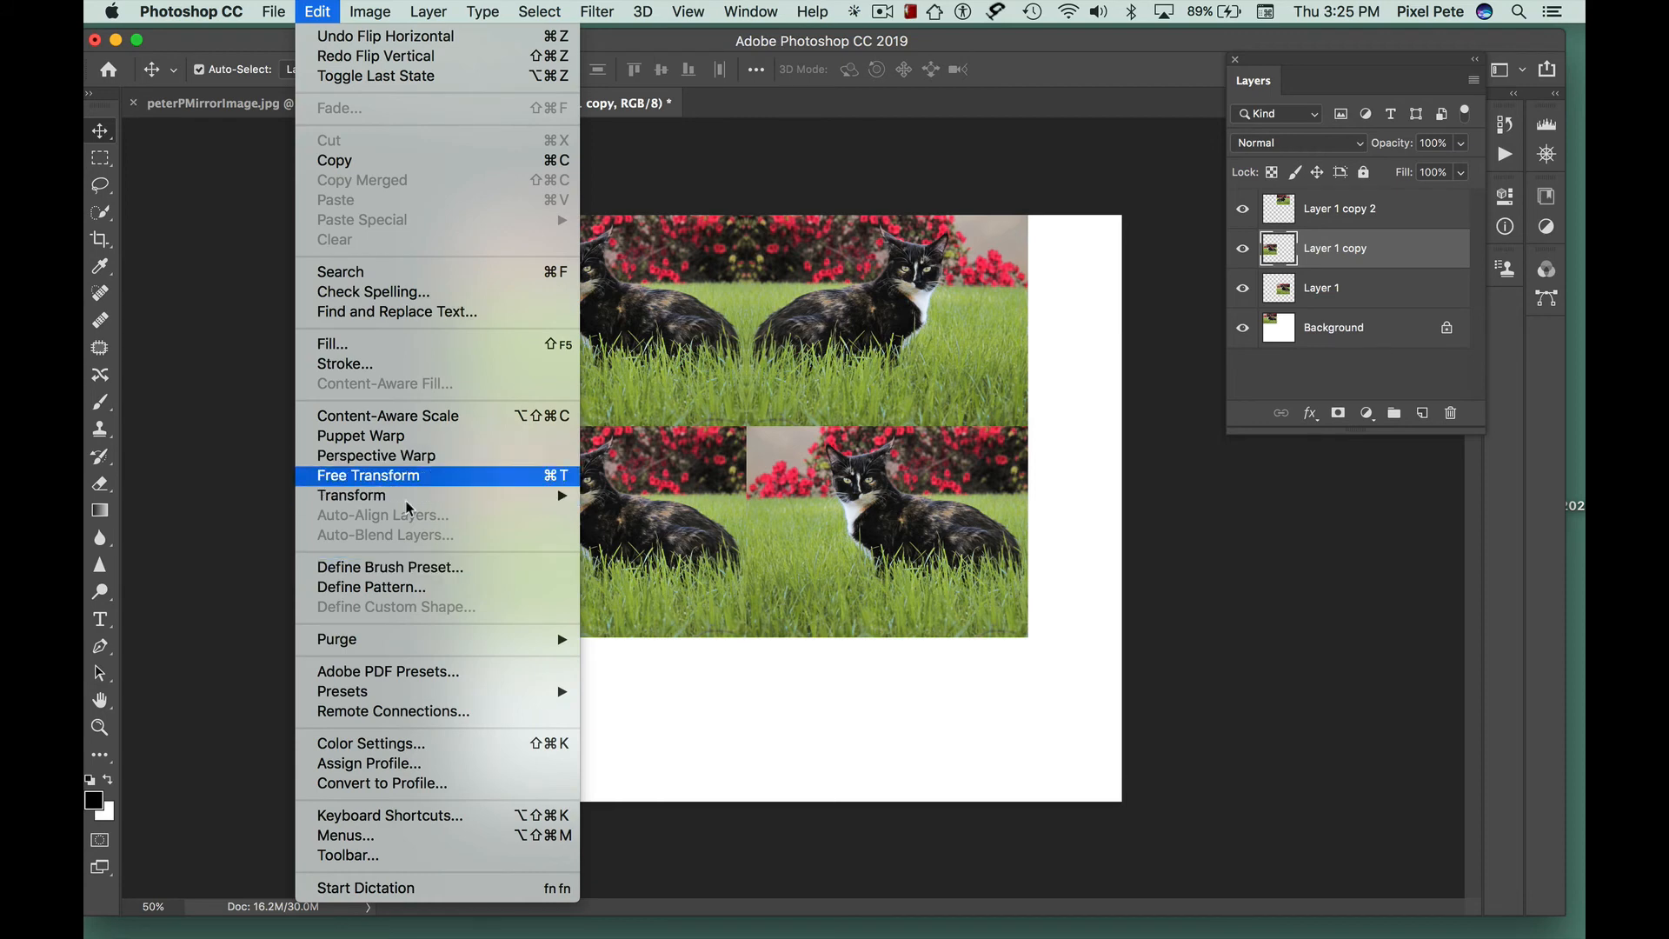
pyautogui.moveTo(513, 497)
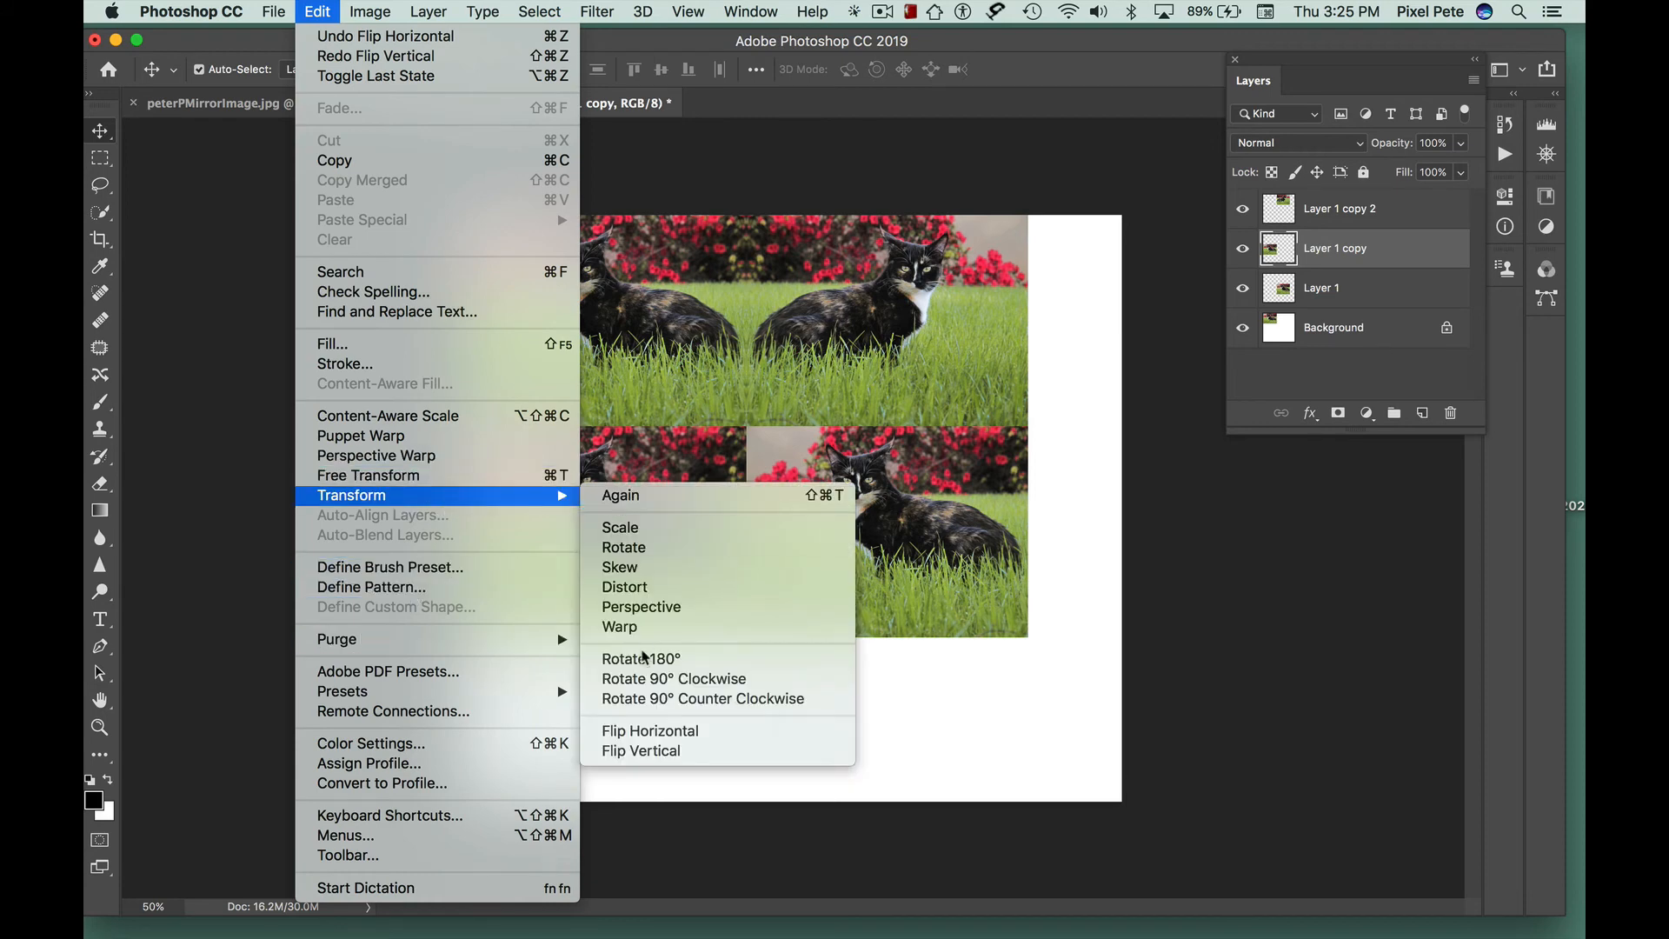
pyautogui.click(674, 753)
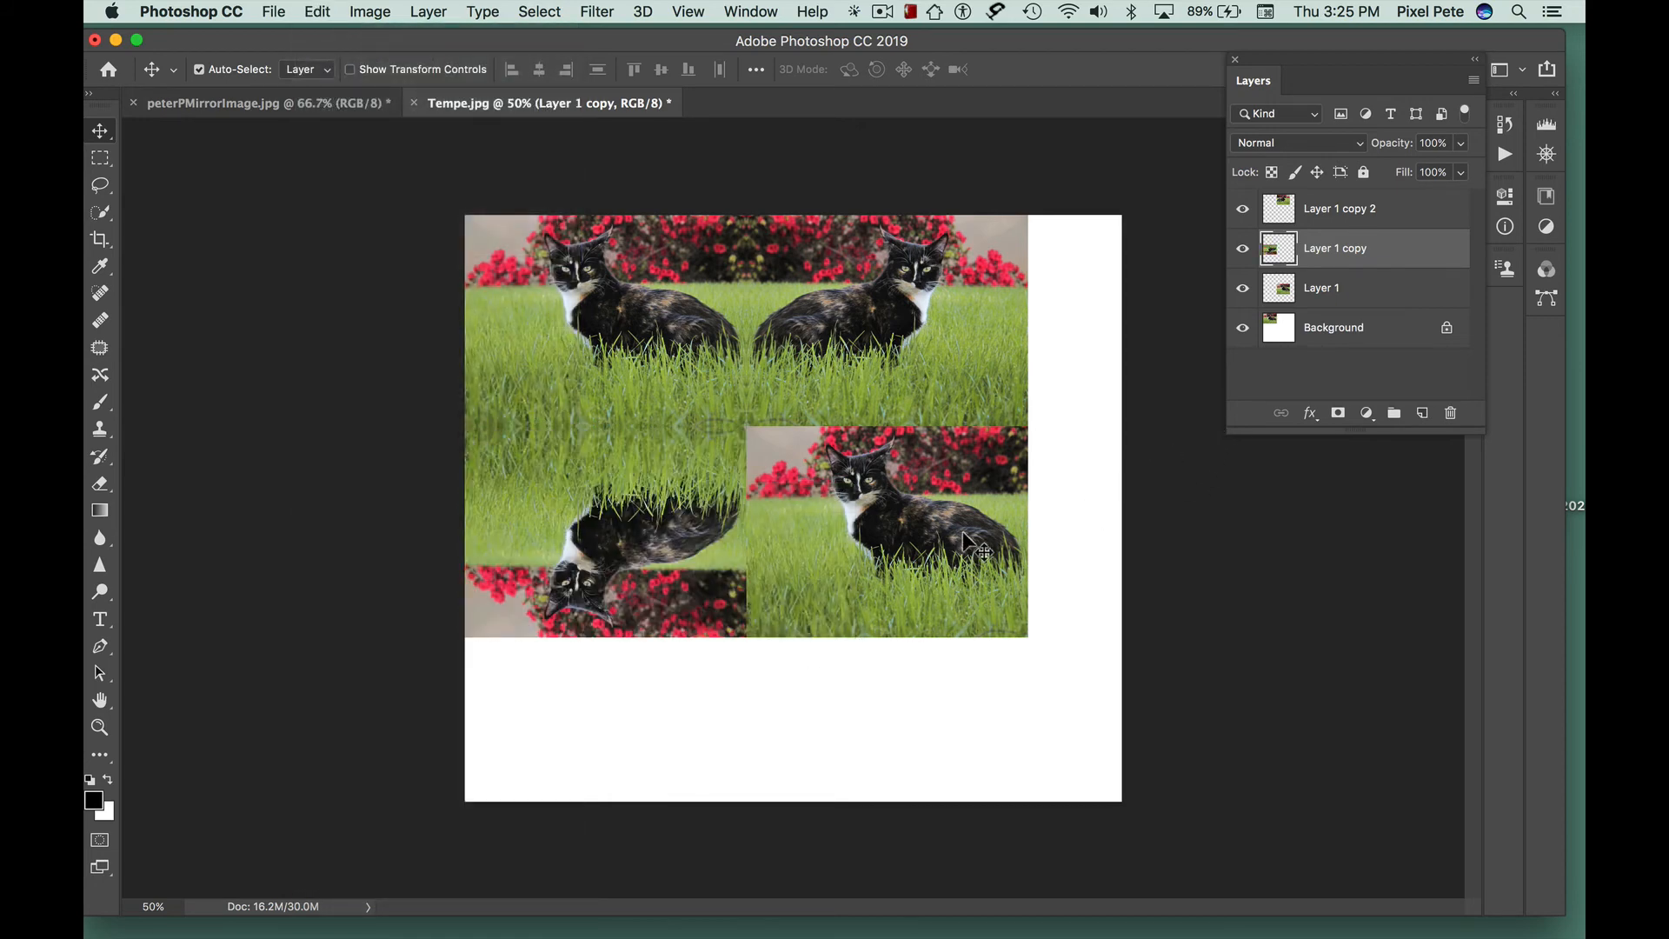
# - Check which photo is on Layer 1 by toggling its visibility, and flip that layer both vertically and horizontally
pyautogui.click(1312, 294)
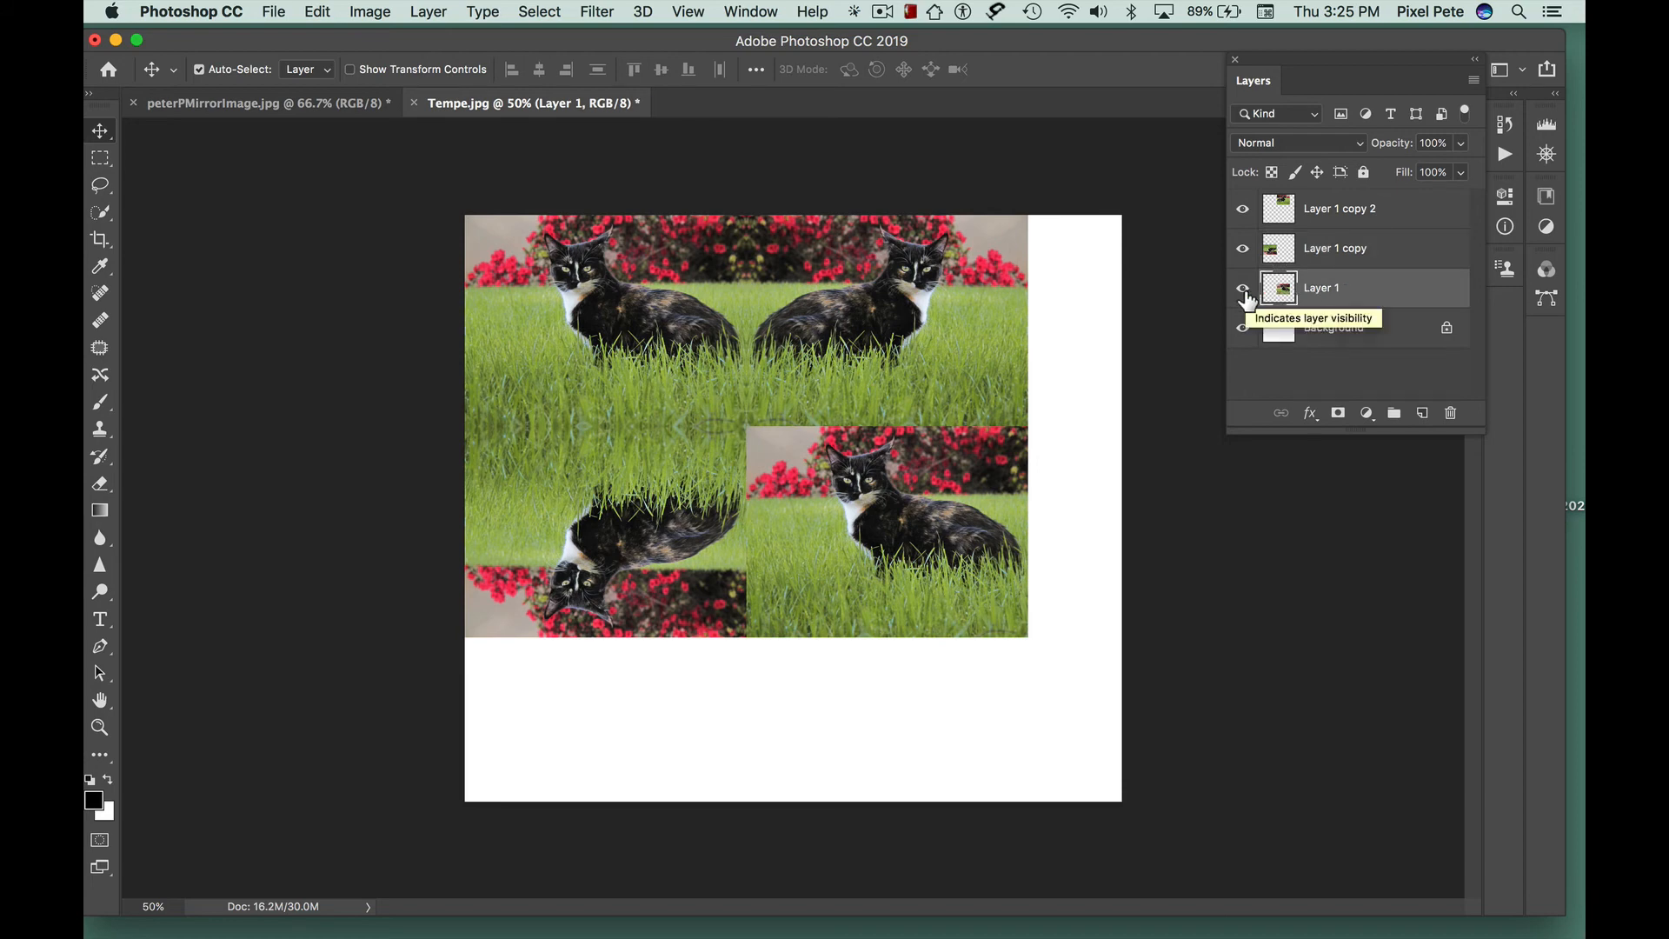
pyautogui.click(1244, 291)
pyautogui.click(1243, 290)
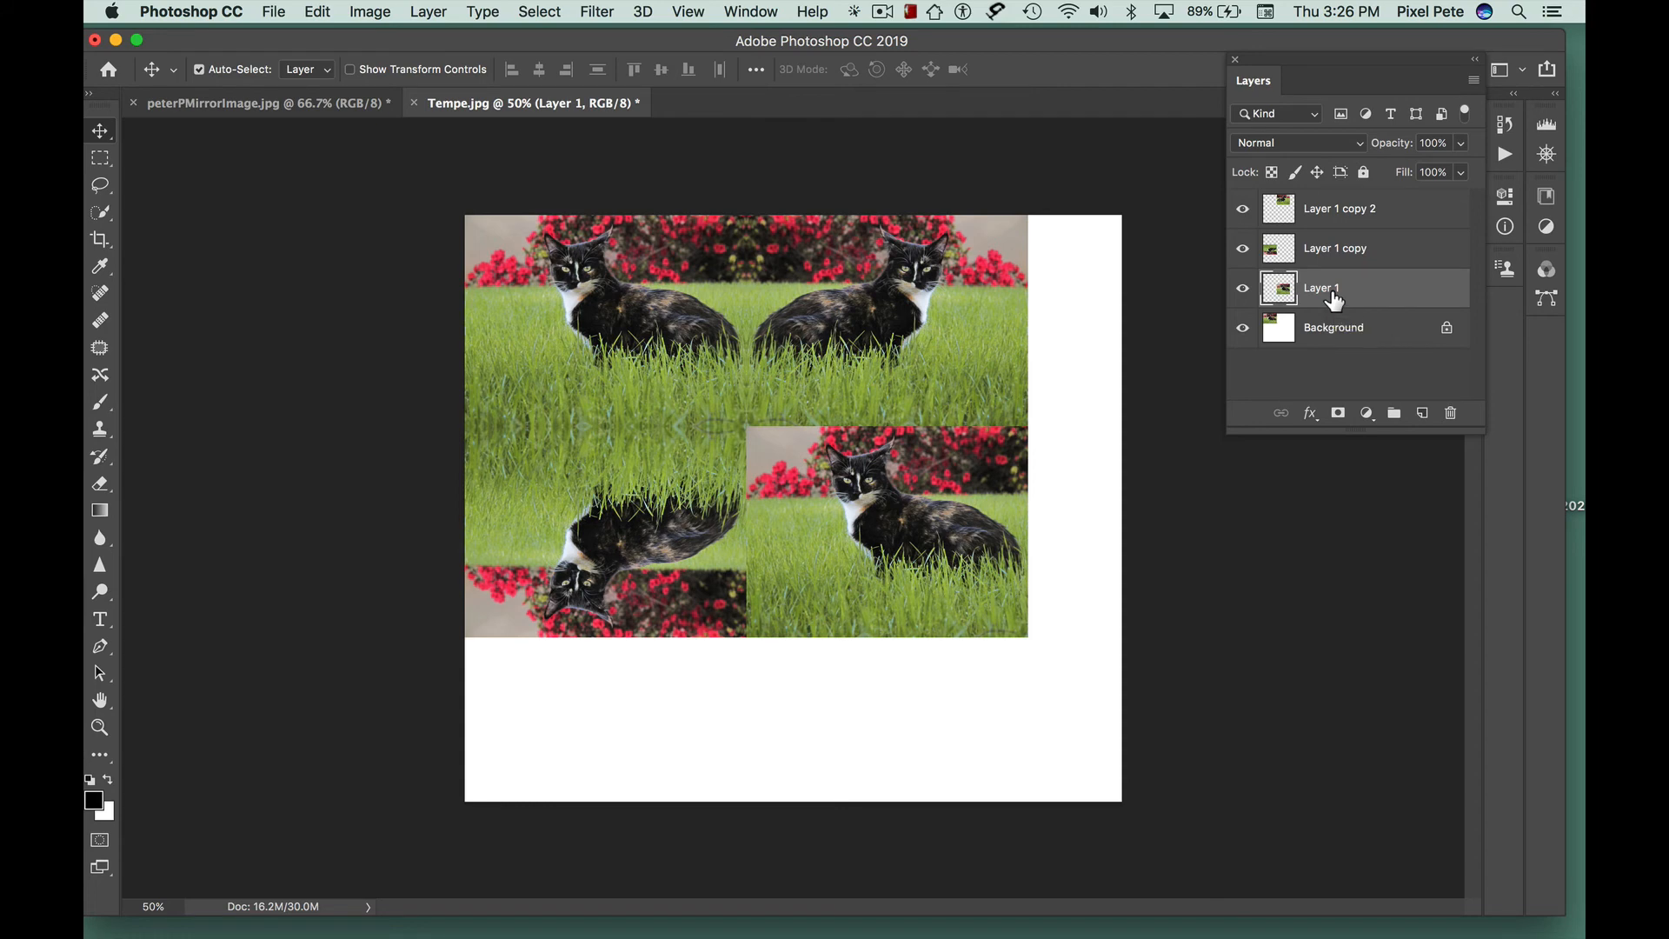
pyautogui.click(329, 11)
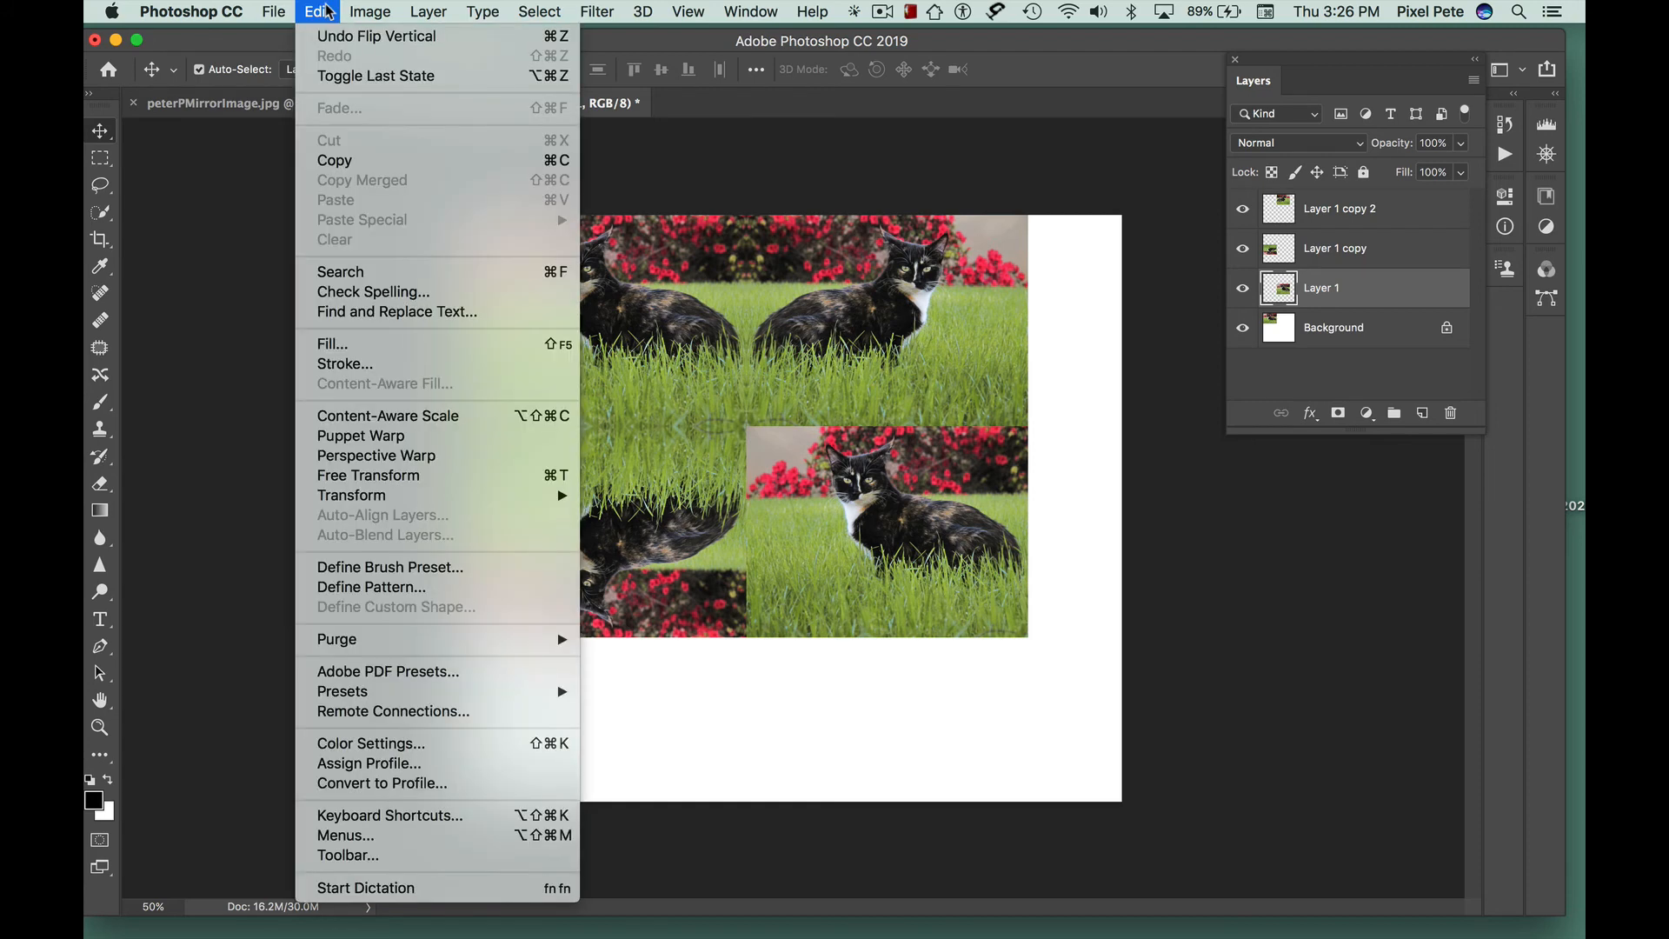
pyautogui.moveTo(421, 505)
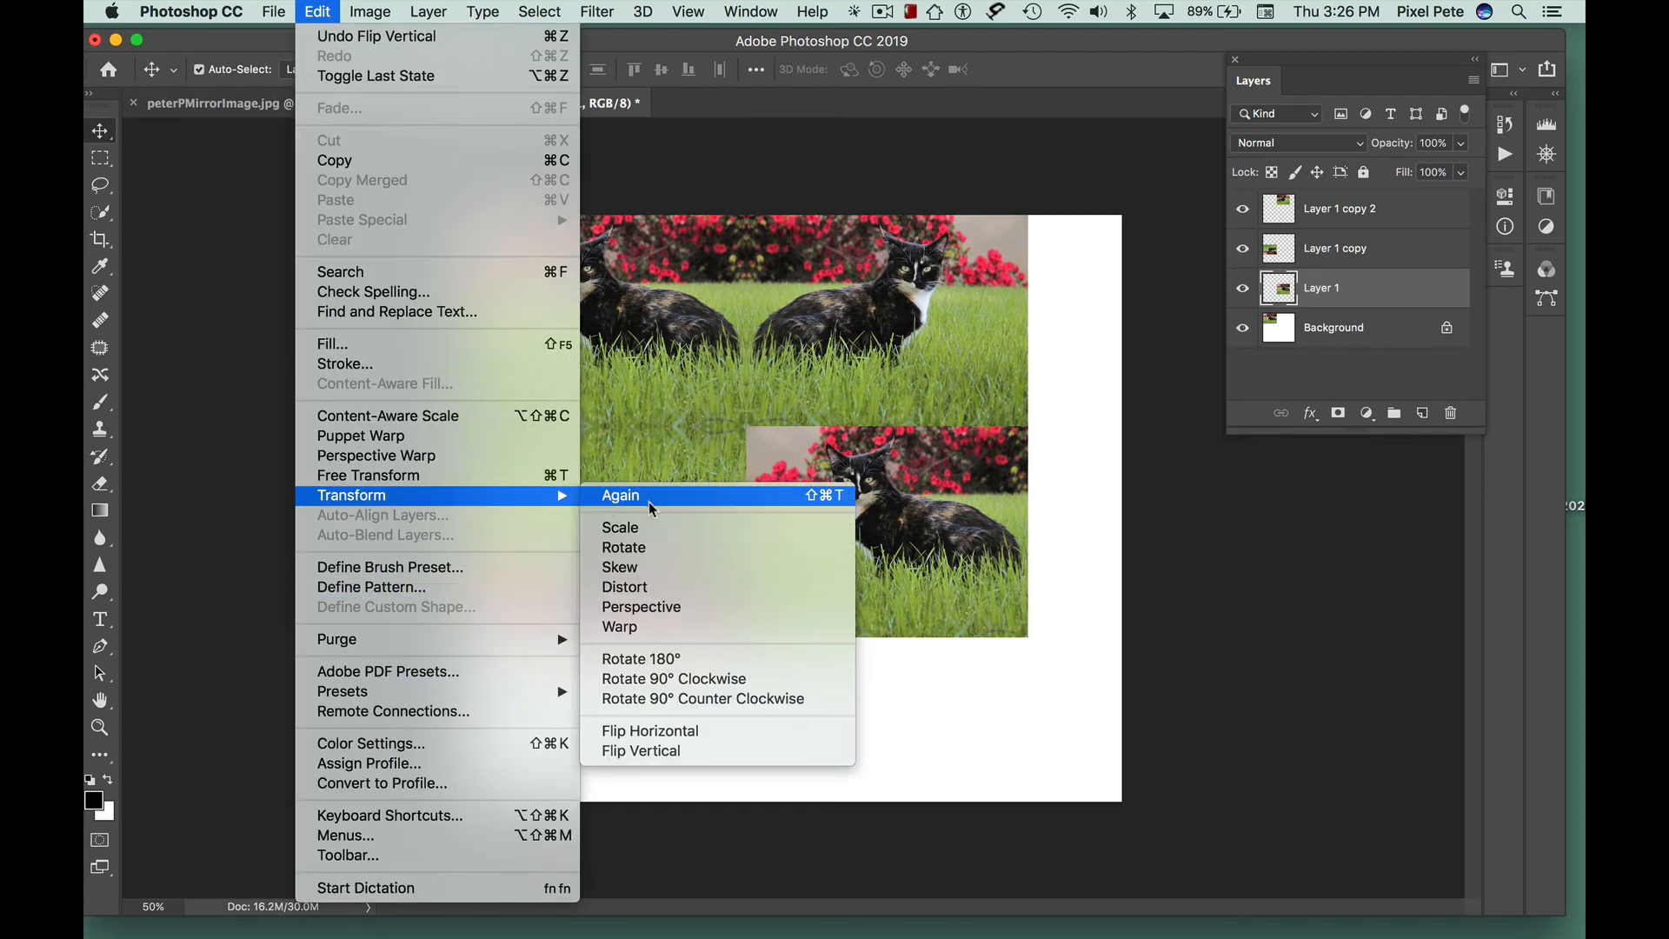
pyautogui.click(713, 752)
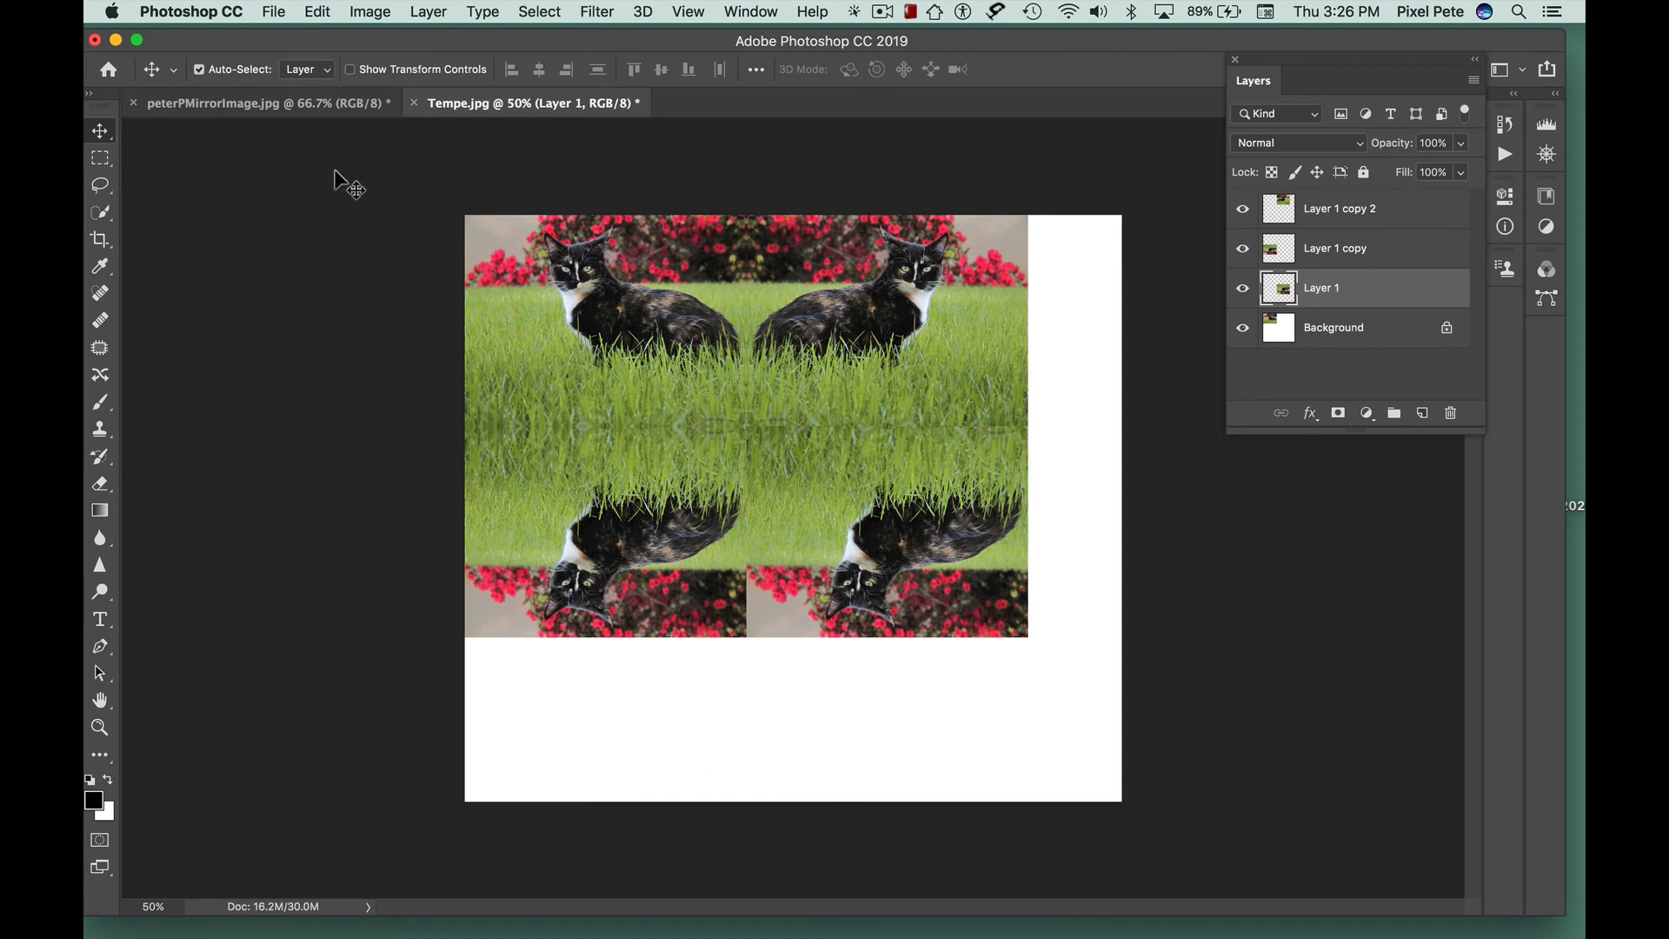
pyautogui.click(320, 11)
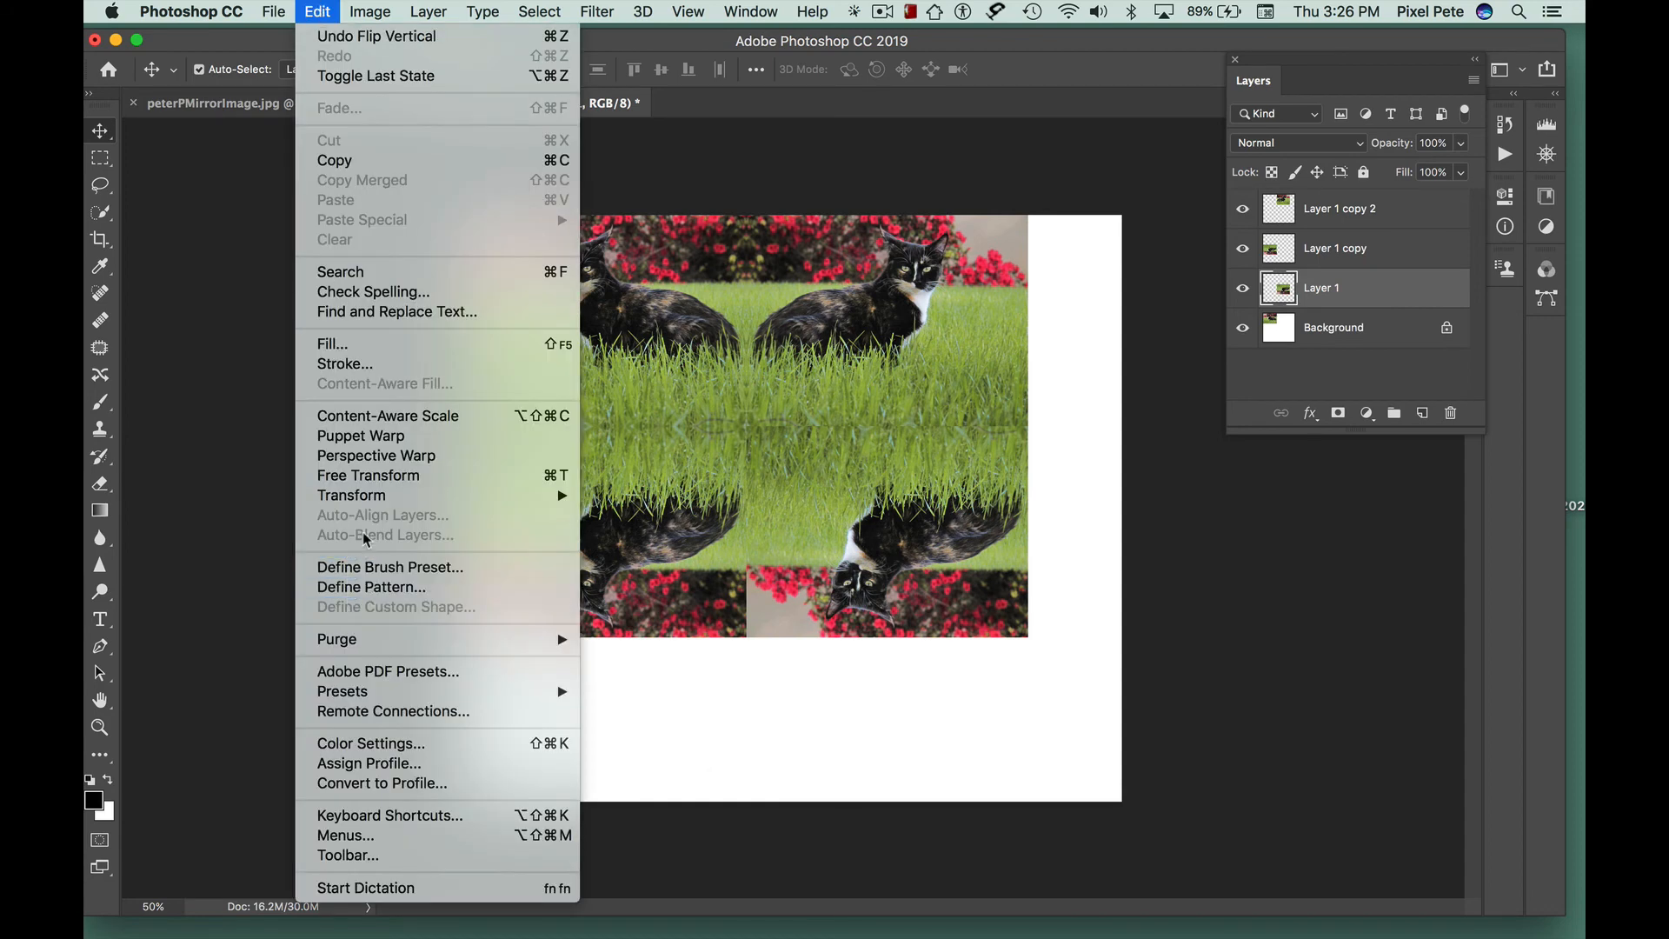
pyautogui.moveTo(399, 497)
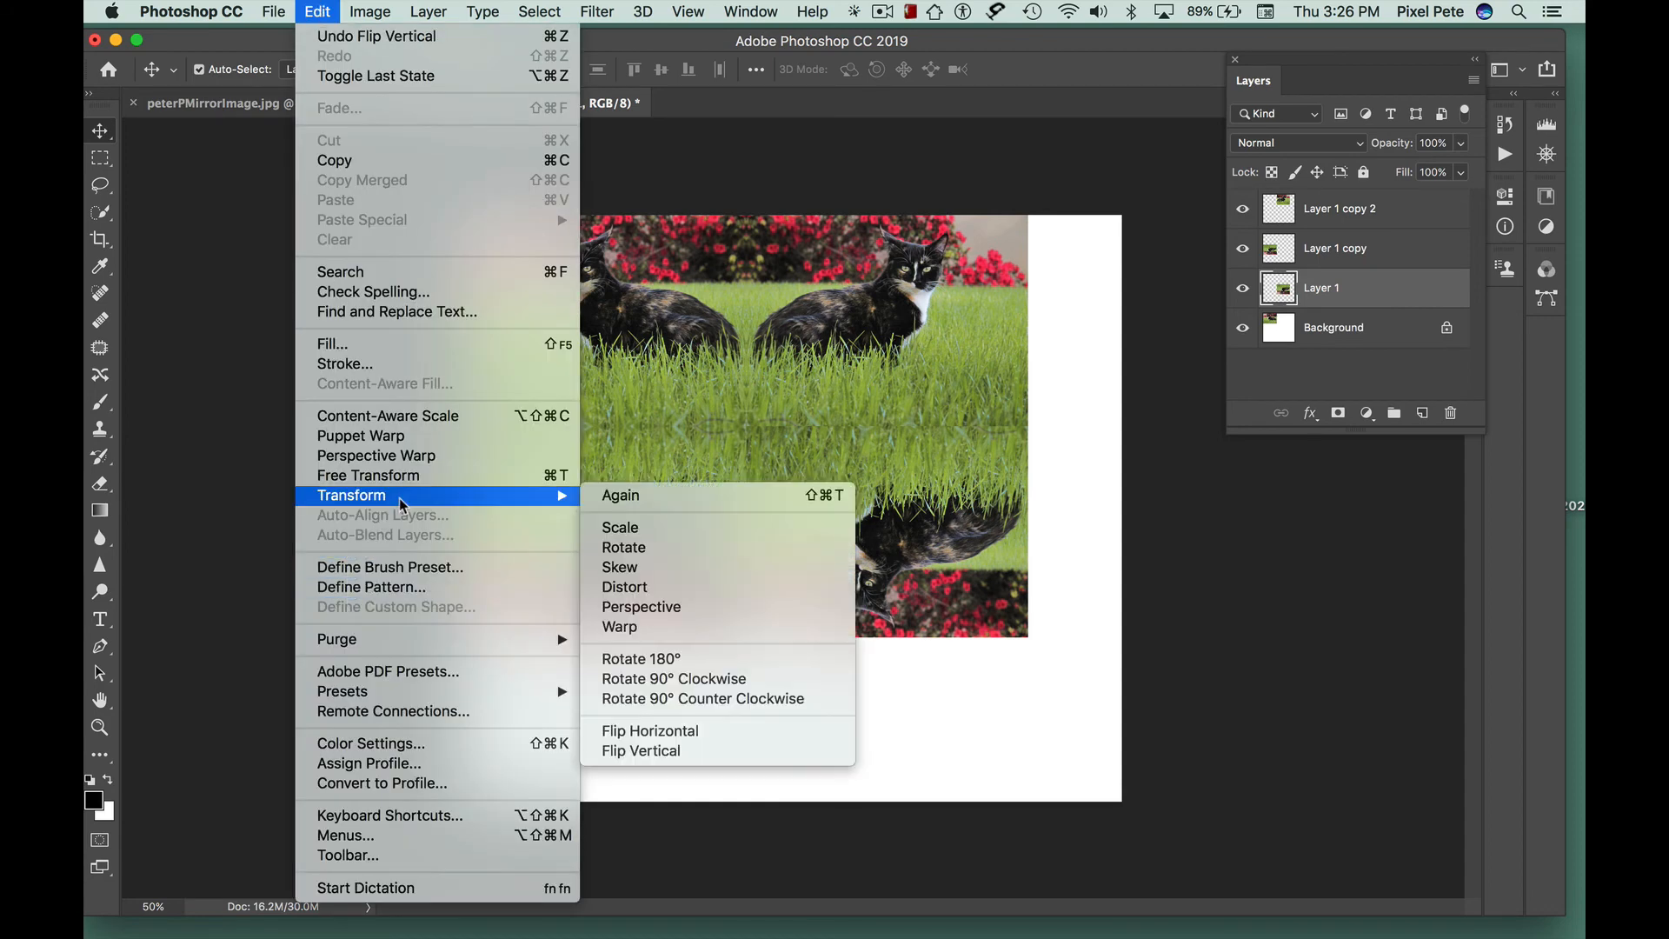
pyautogui.click(677, 735)
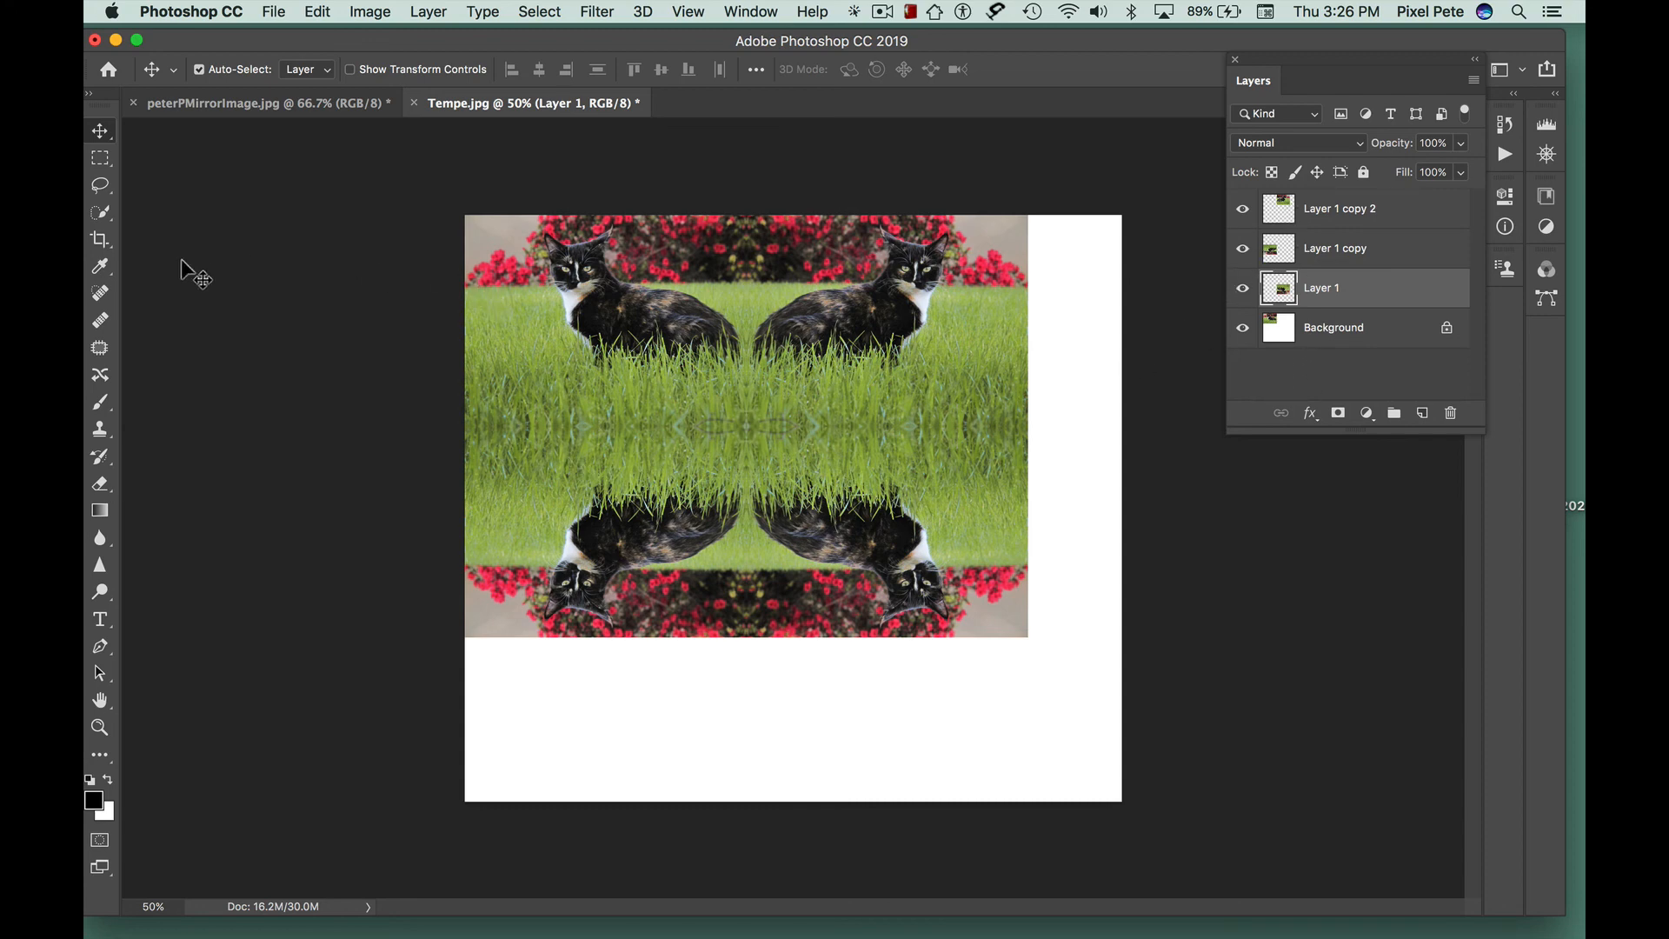
# - Crop the canvas to the edges of the four-photo grid, removing the white areas on the right and below
pyautogui.click(105, 246)
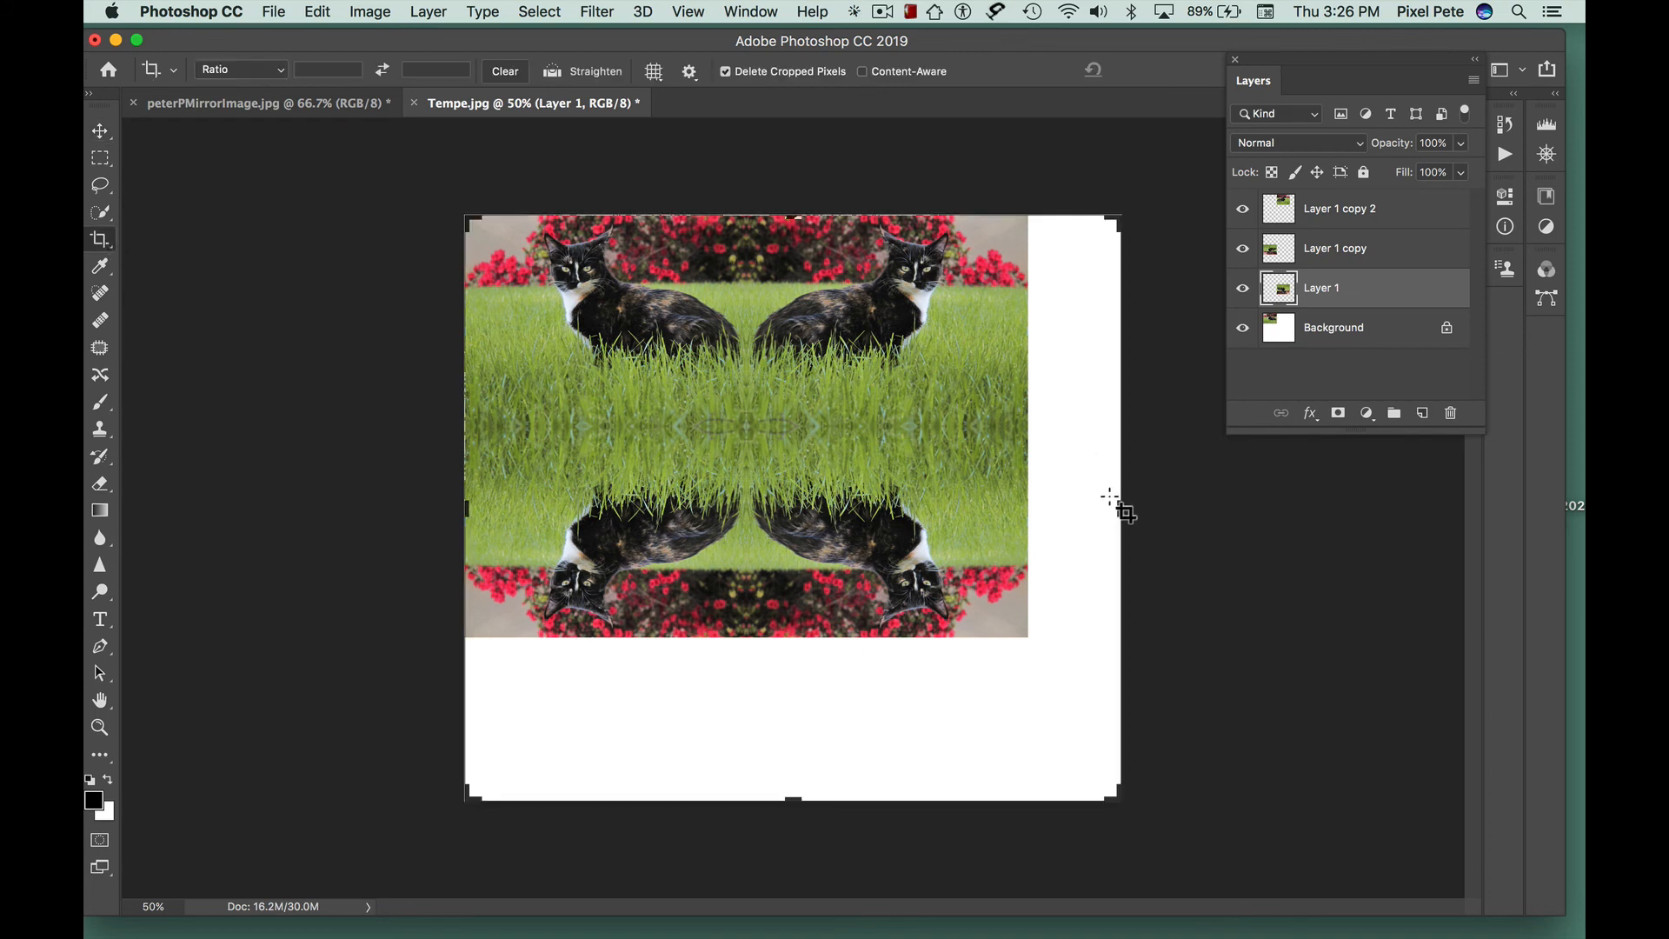
pyautogui.moveTo(1115, 508); pyautogui.dragTo(1077, 510)
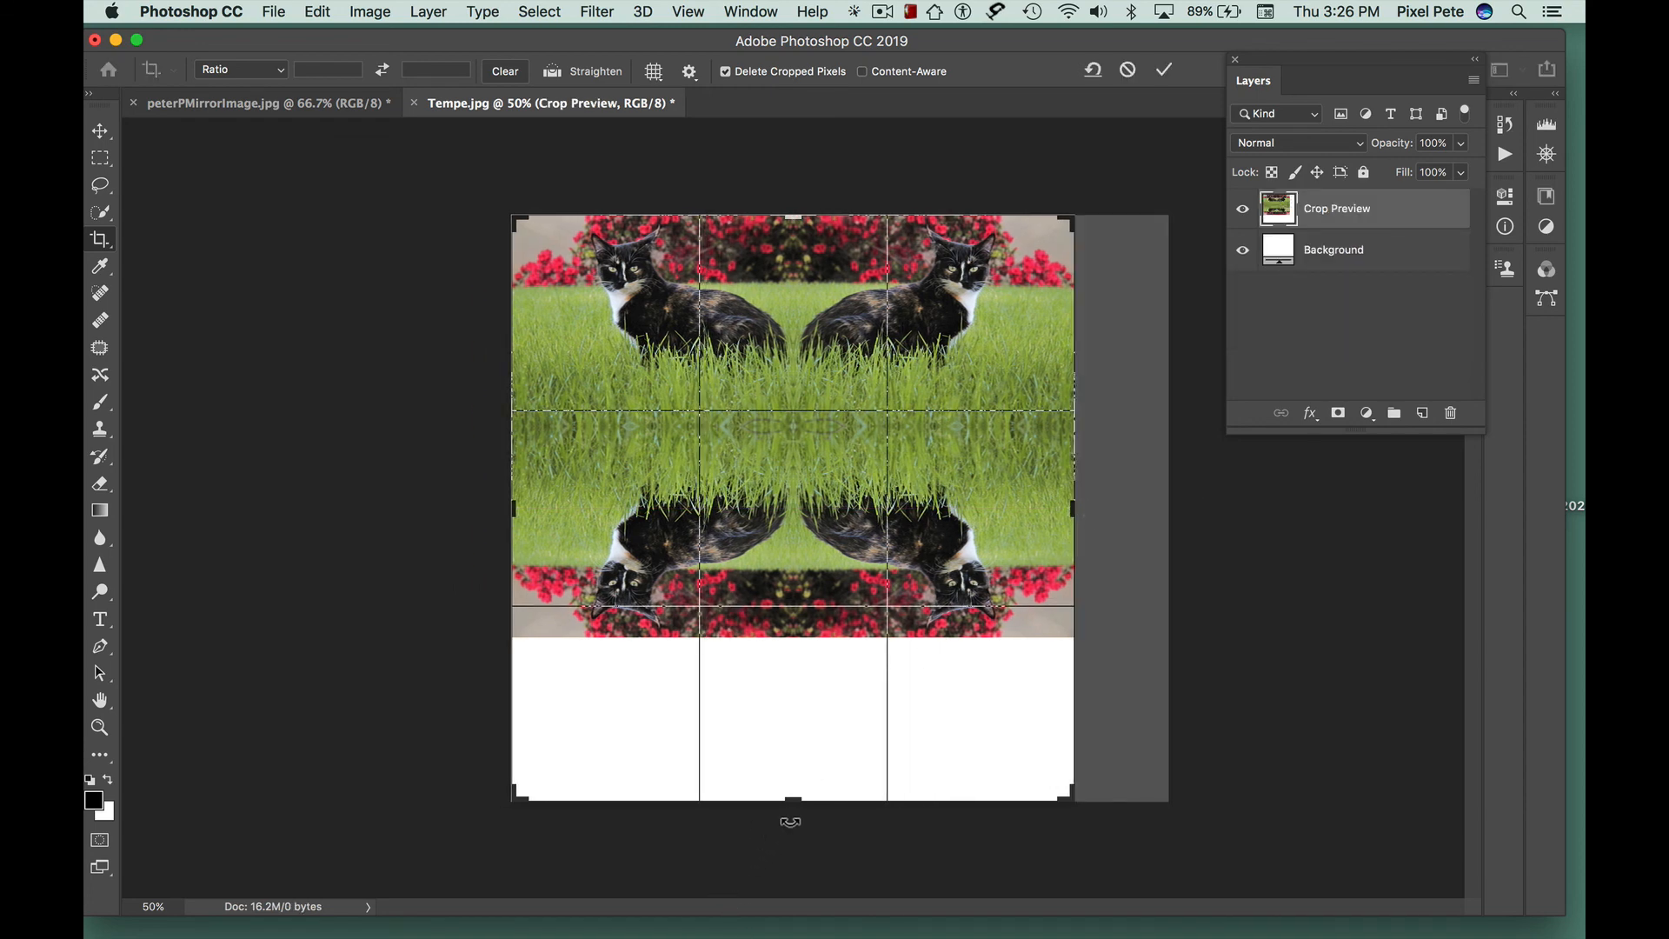
pyautogui.moveTo(790, 798); pyautogui.dragTo(788, 726)
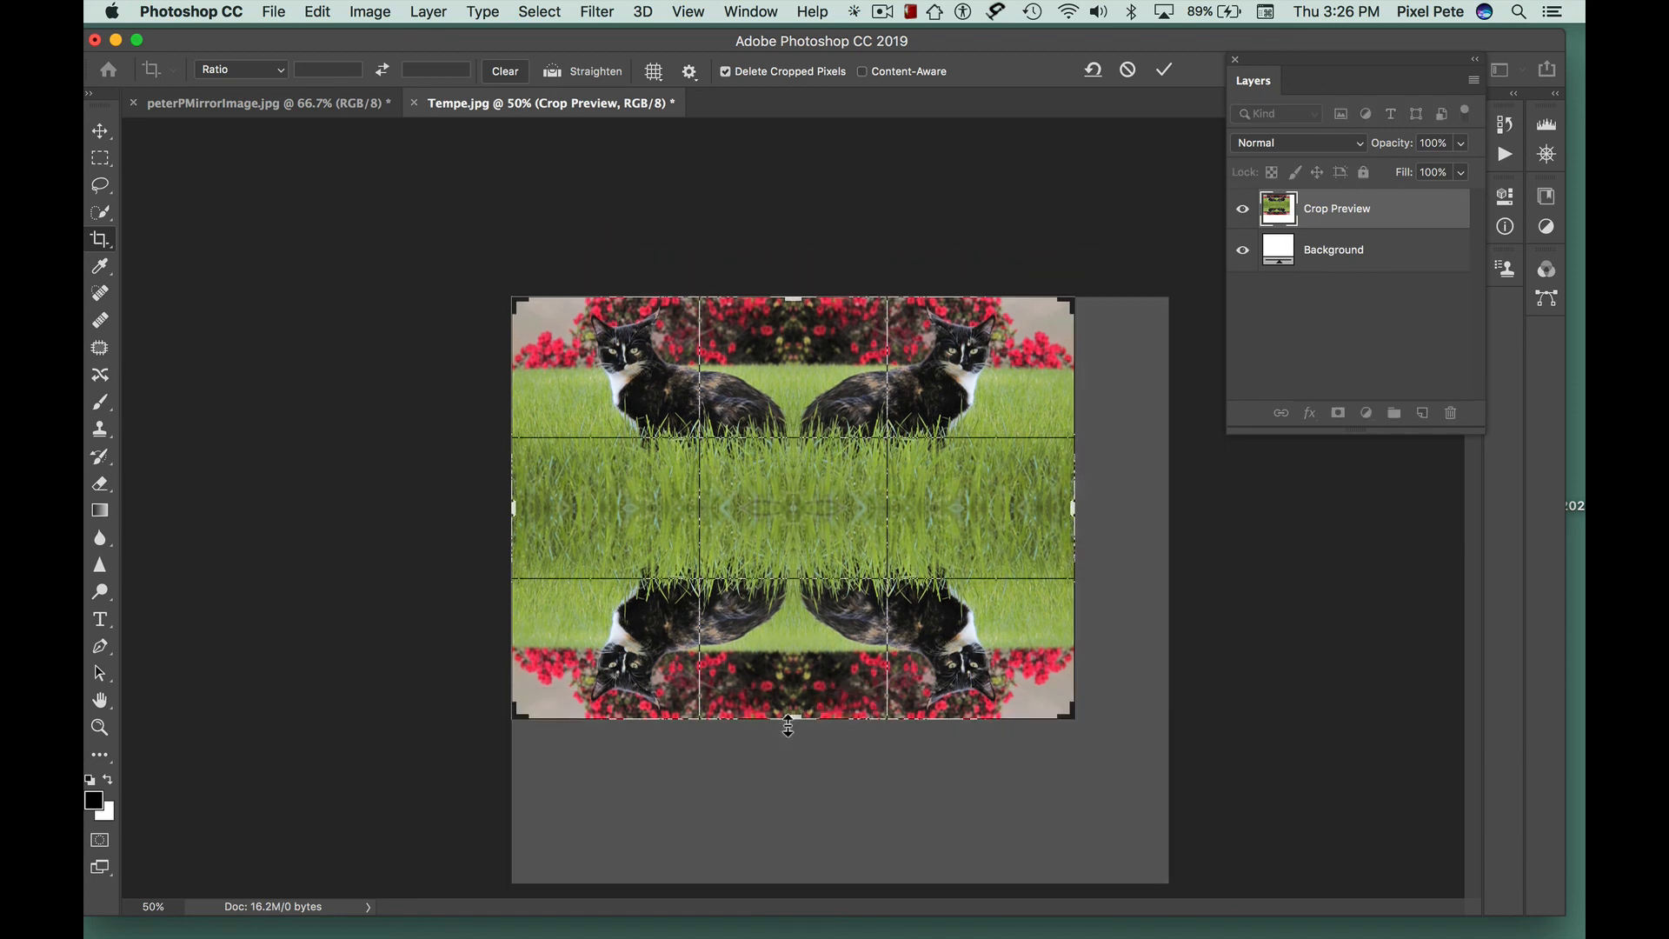
pyautogui.doubleClick(707, 450)
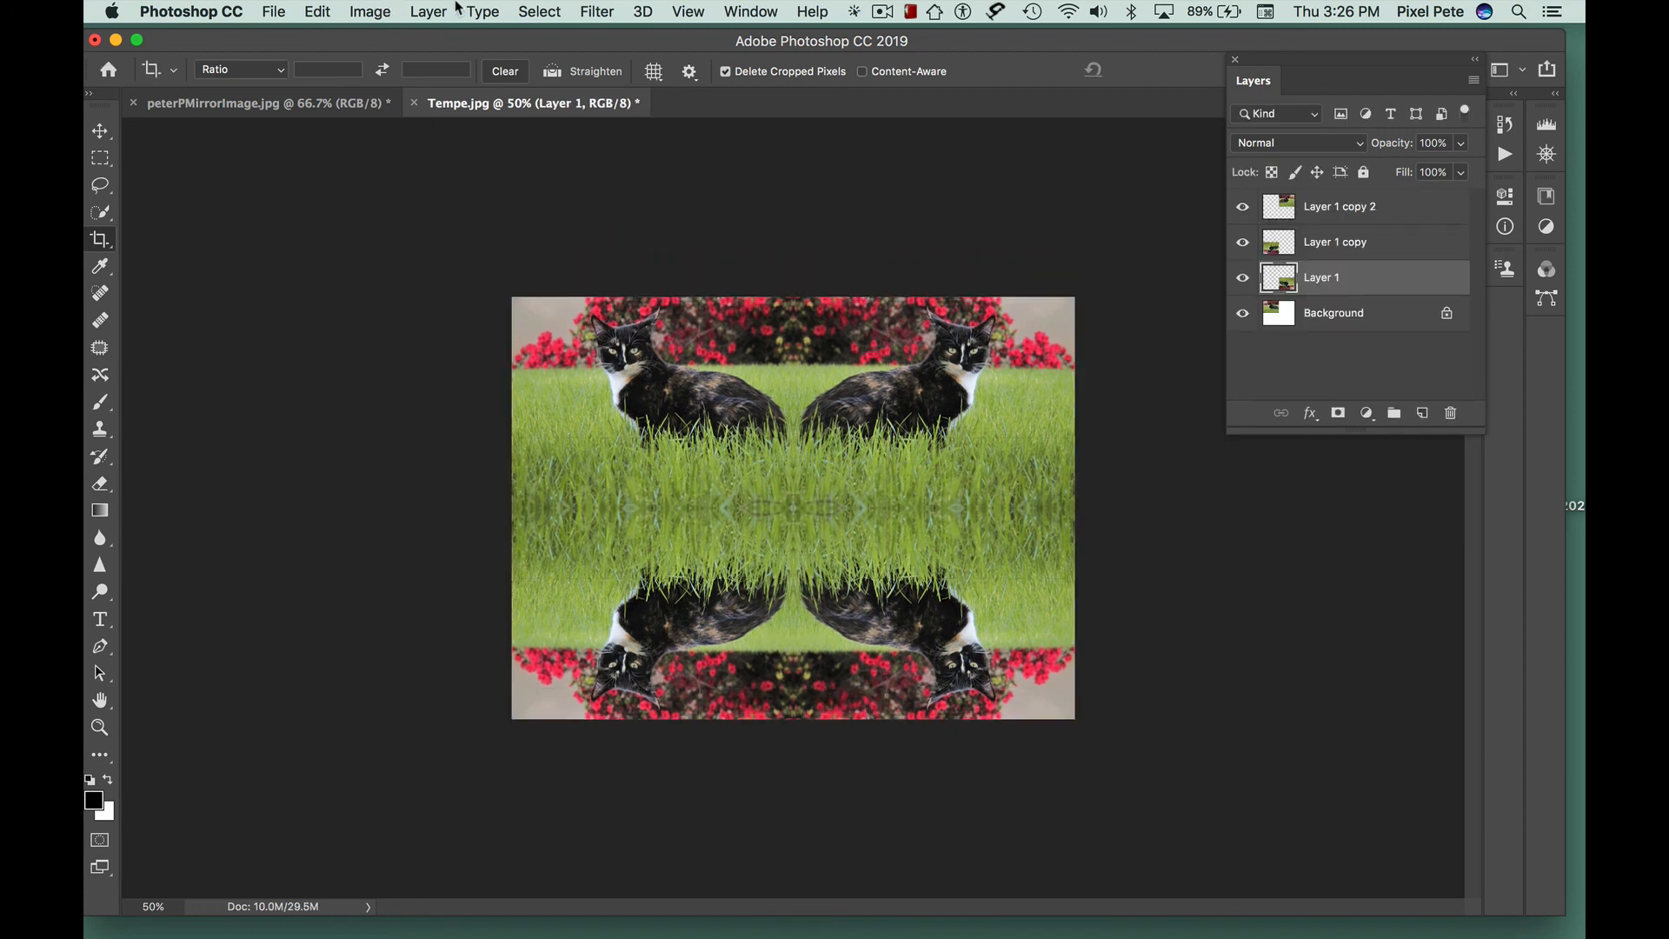
# - Flatten all layers of the four-way cat mirror image into a single Background layer
pyautogui.click(430, 11)
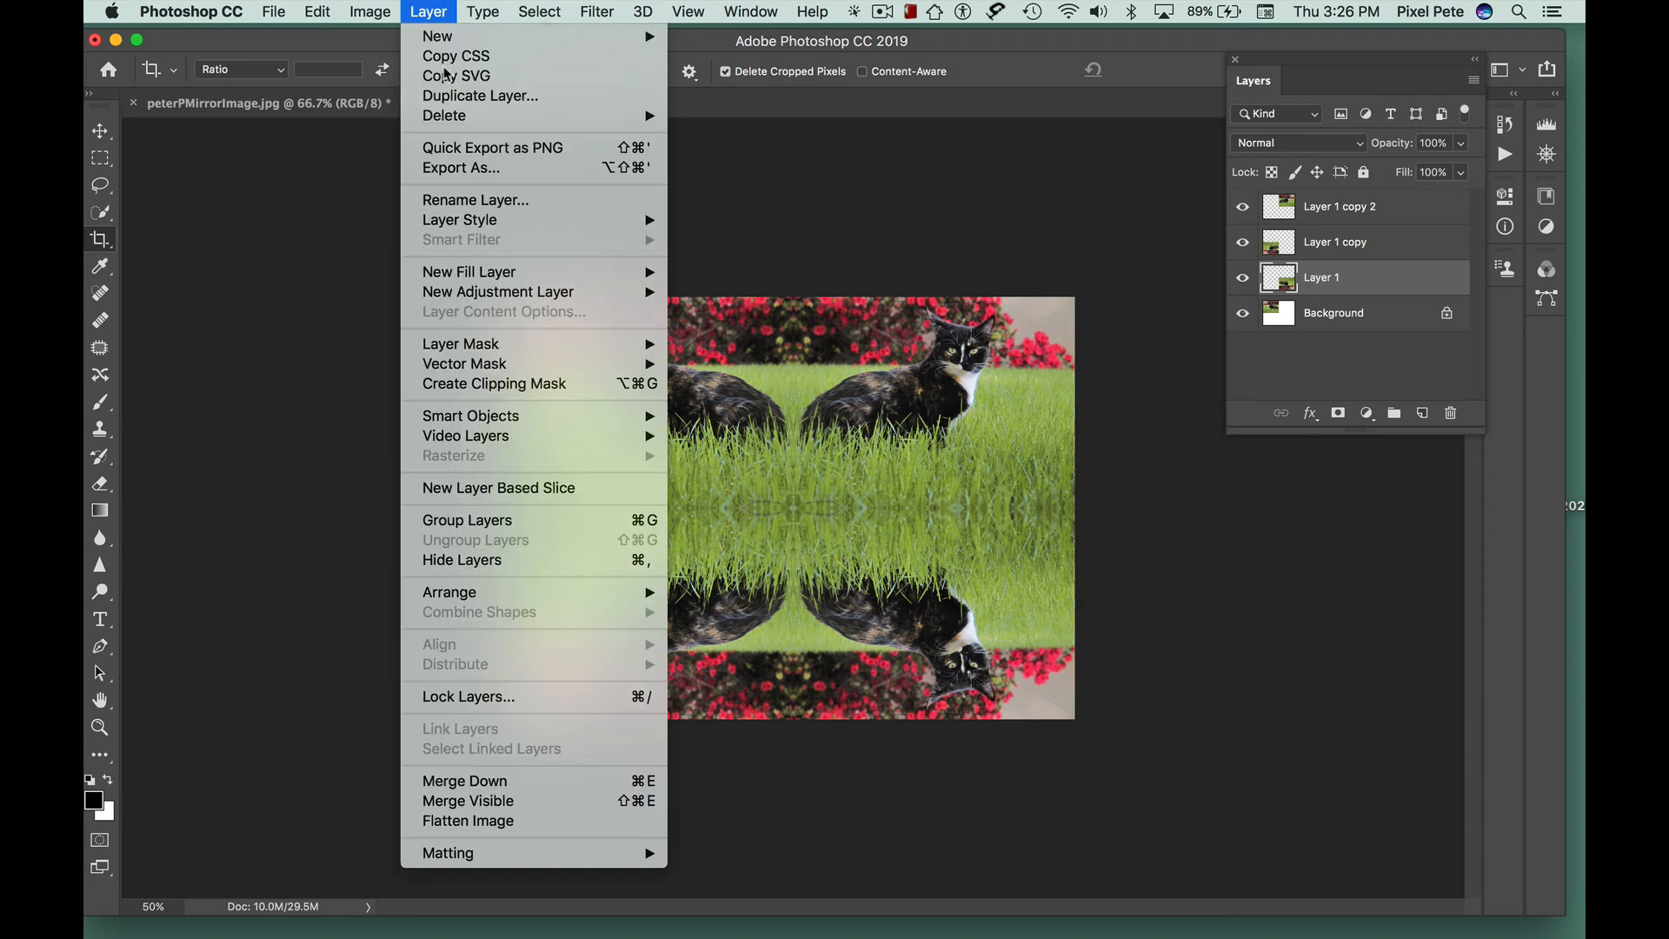
pyautogui.click(540, 824)
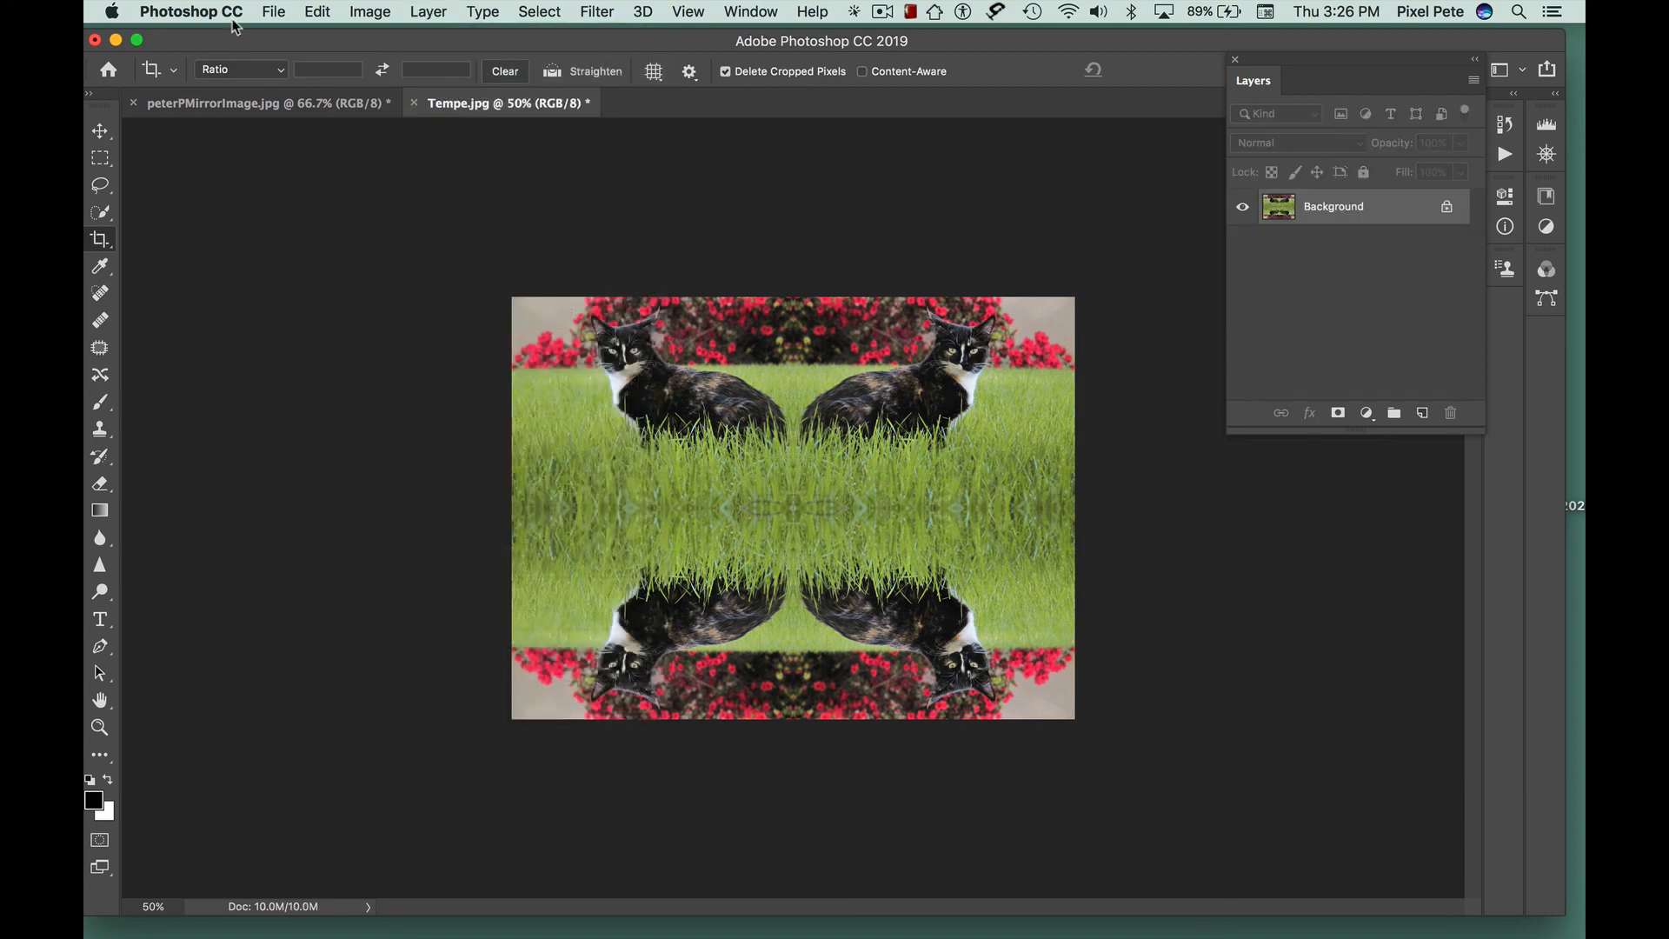
# - Save the flattened image to the Desktop as a JPEG named peterPMirrorImage.jpg
pyautogui.click(271, 11)
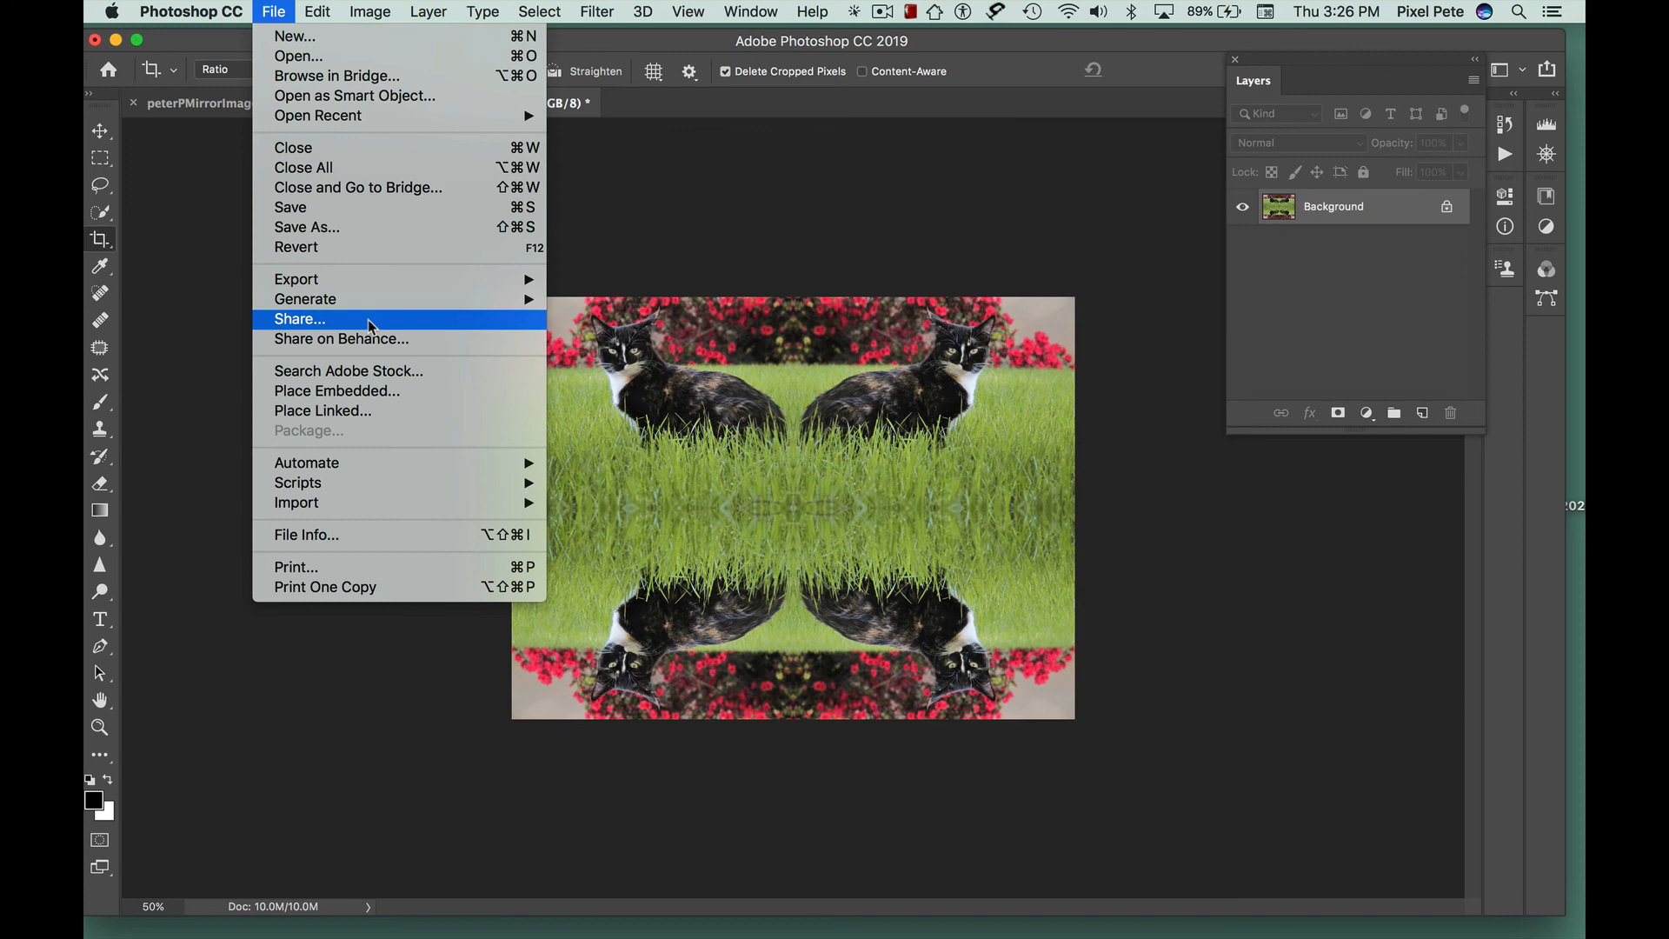
pyautogui.click(378, 226)
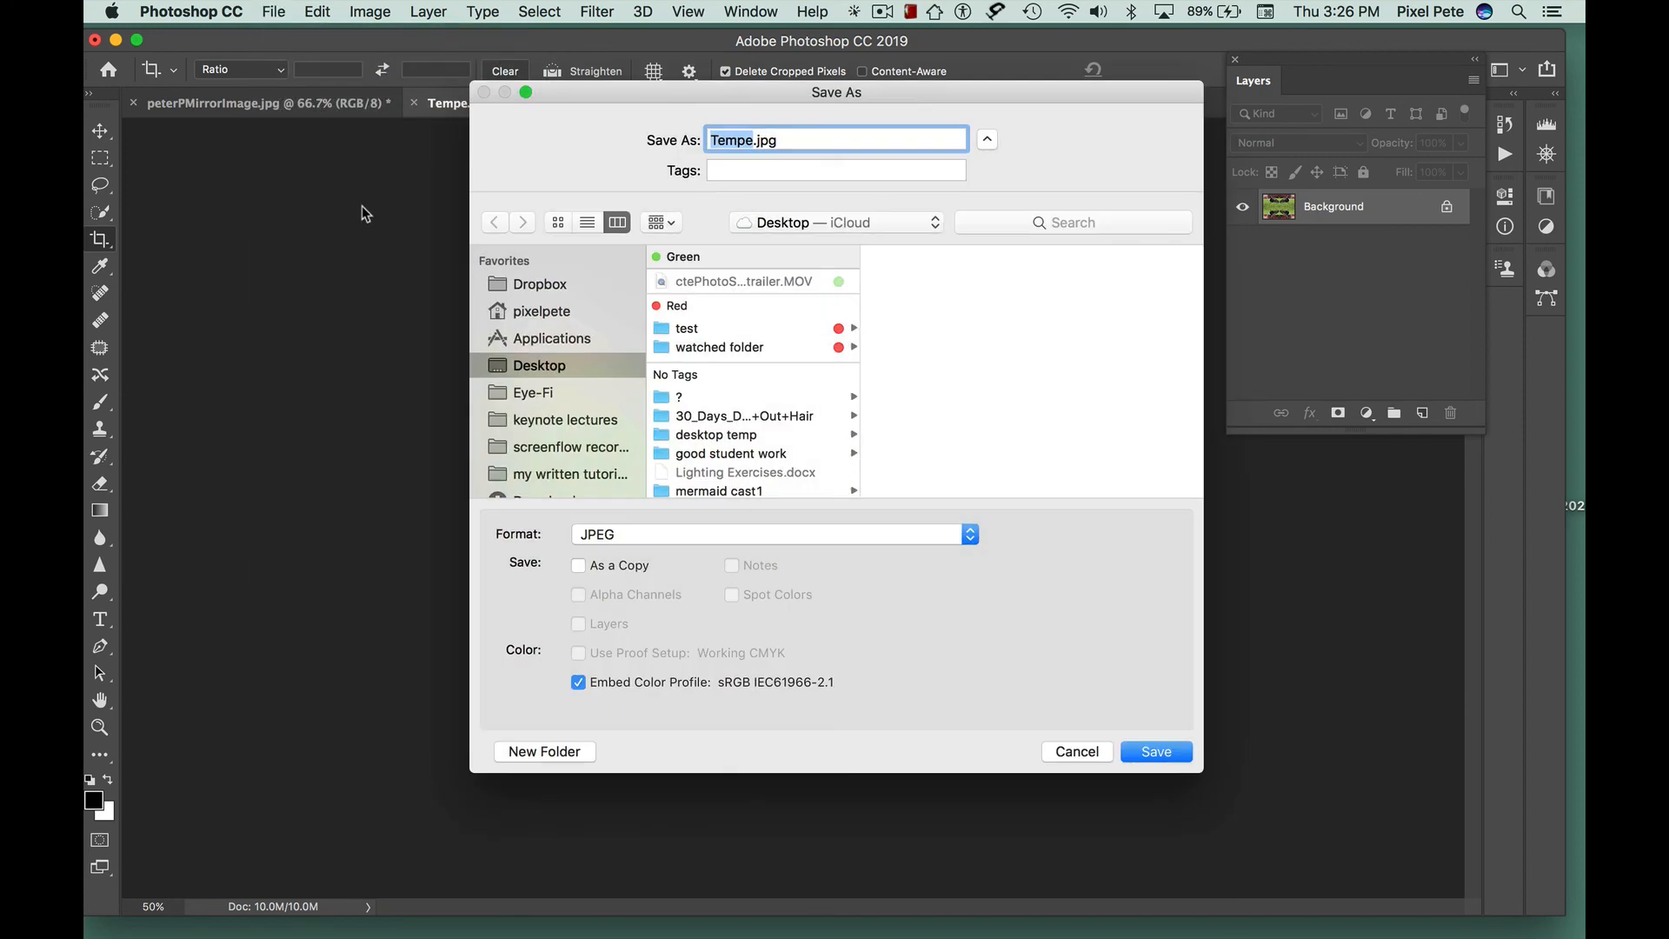
pyautogui.write('peter')
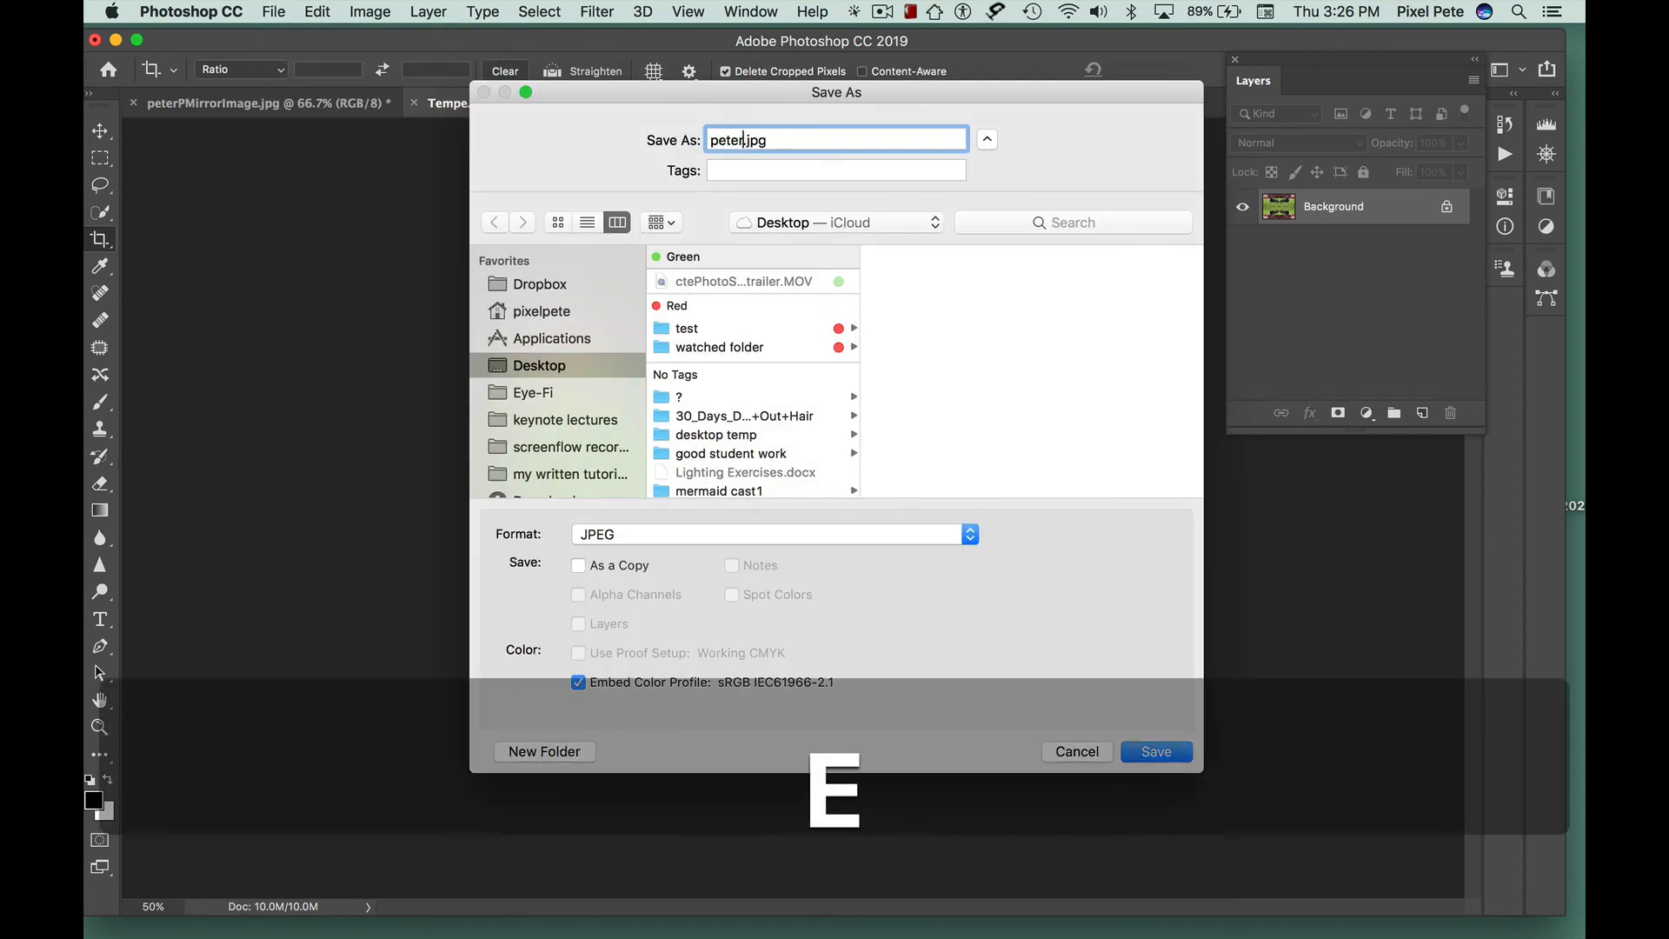
pyautogui.write('PMirr')
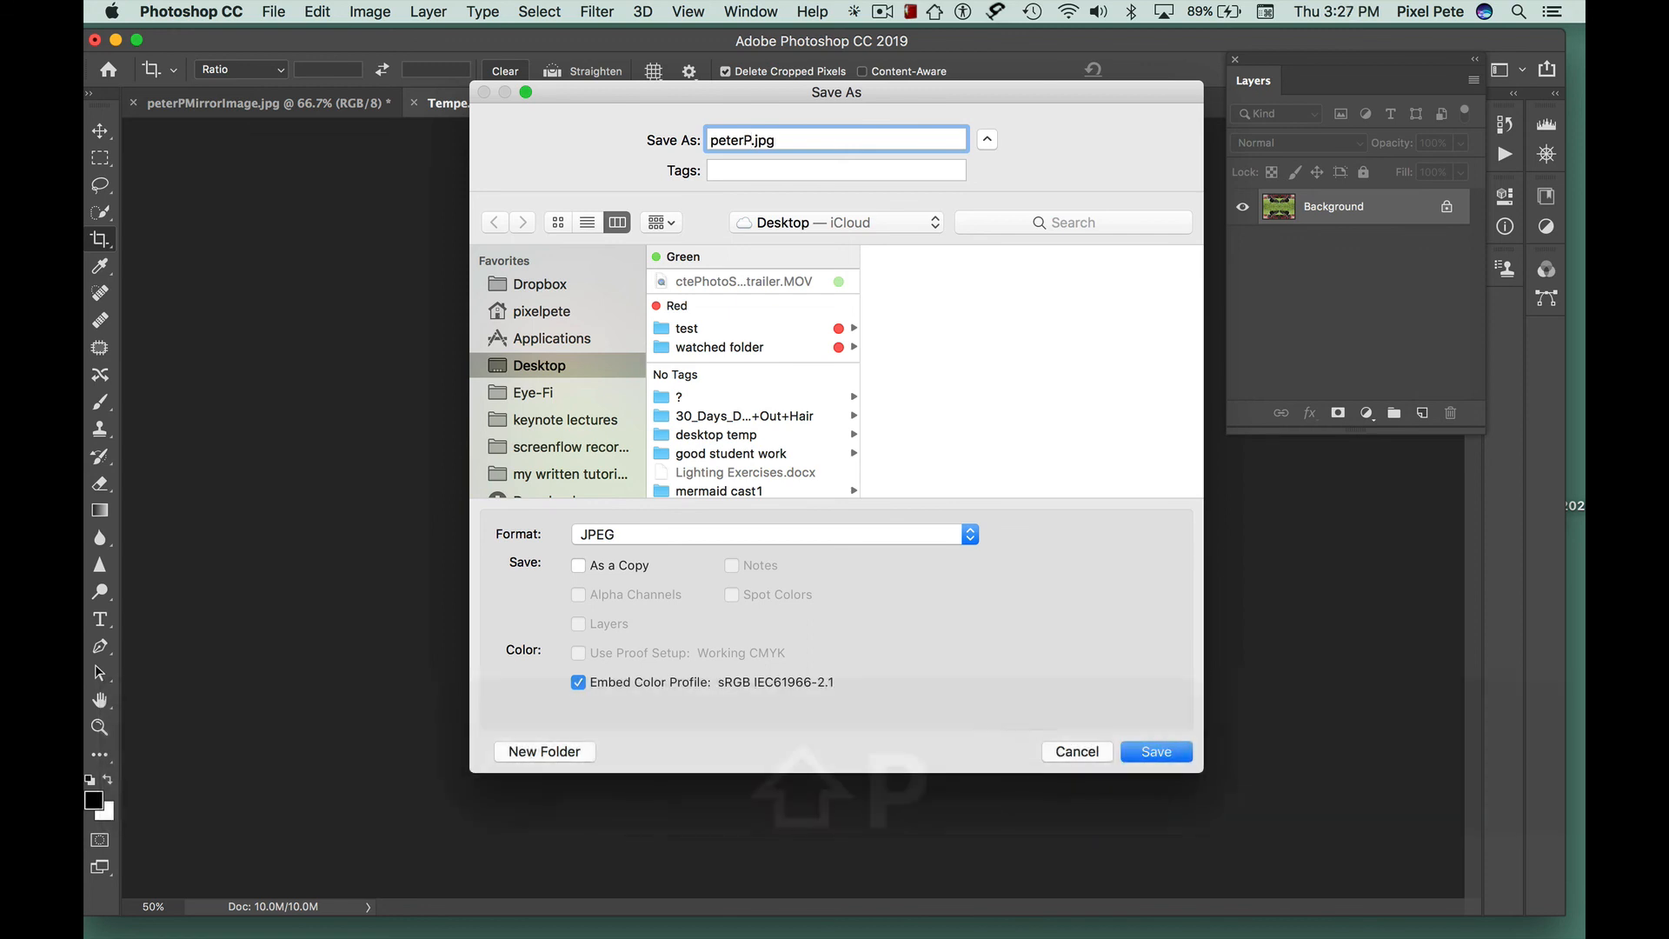
pyautogui.write('orImag')
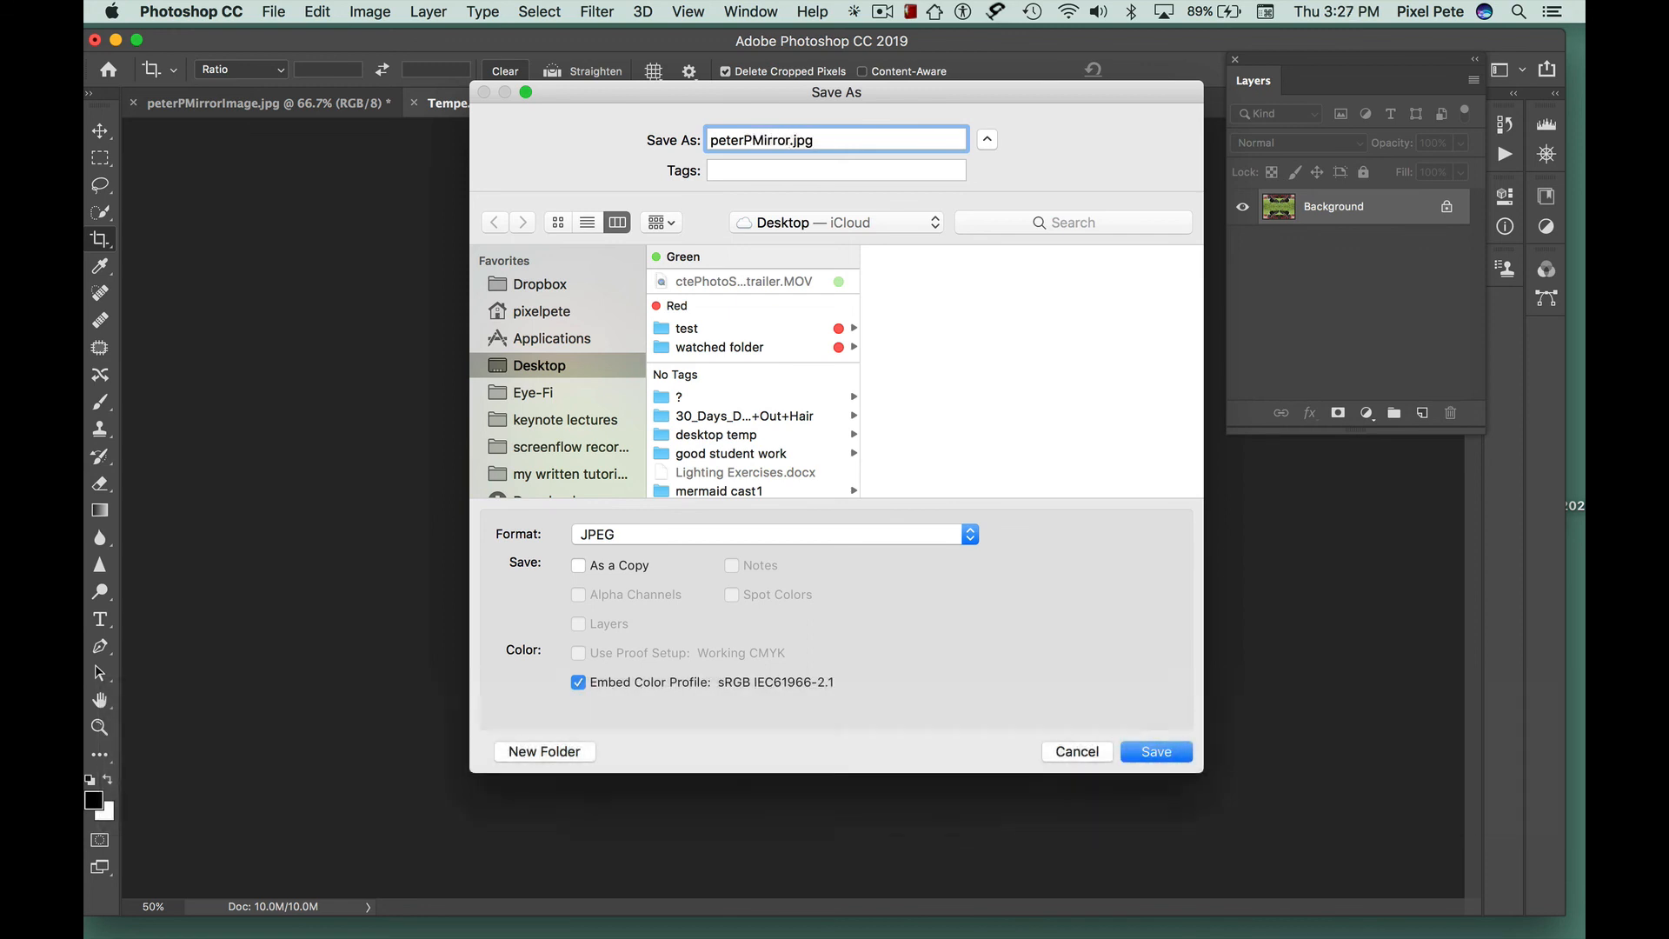
pyautogui.press('BackSpace')
pyautogui.press('BackSpace')
pyautogui.write('age')
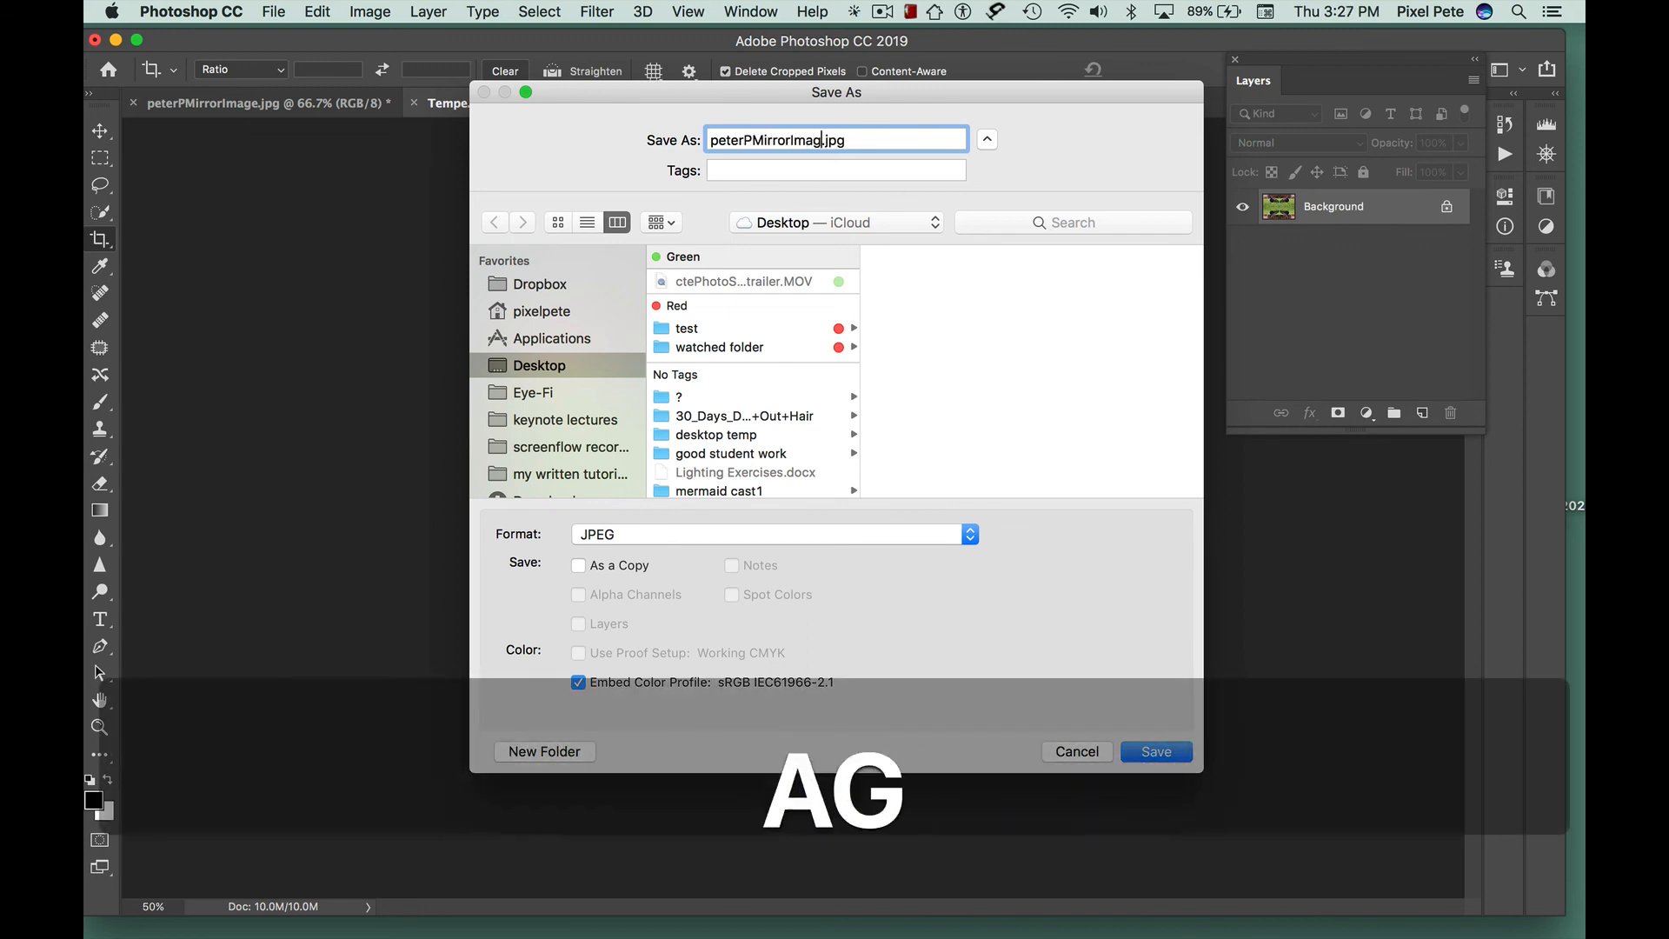
pyautogui.click(787, 534)
pyautogui.click(788, 534)
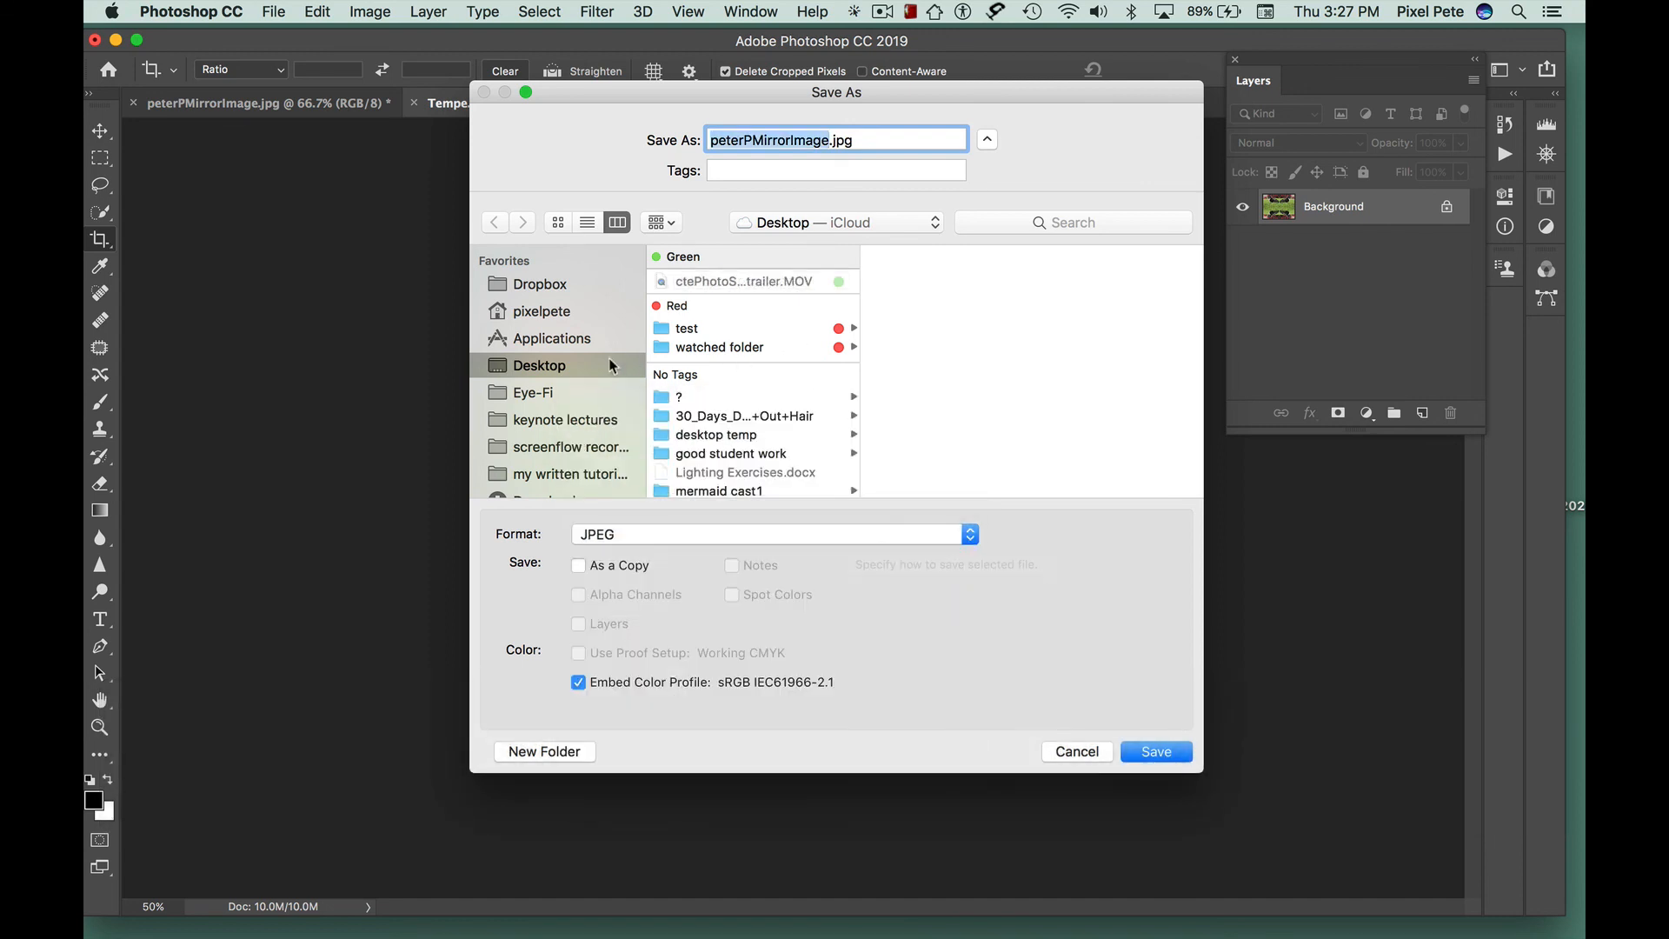
pyautogui.click(1173, 752)
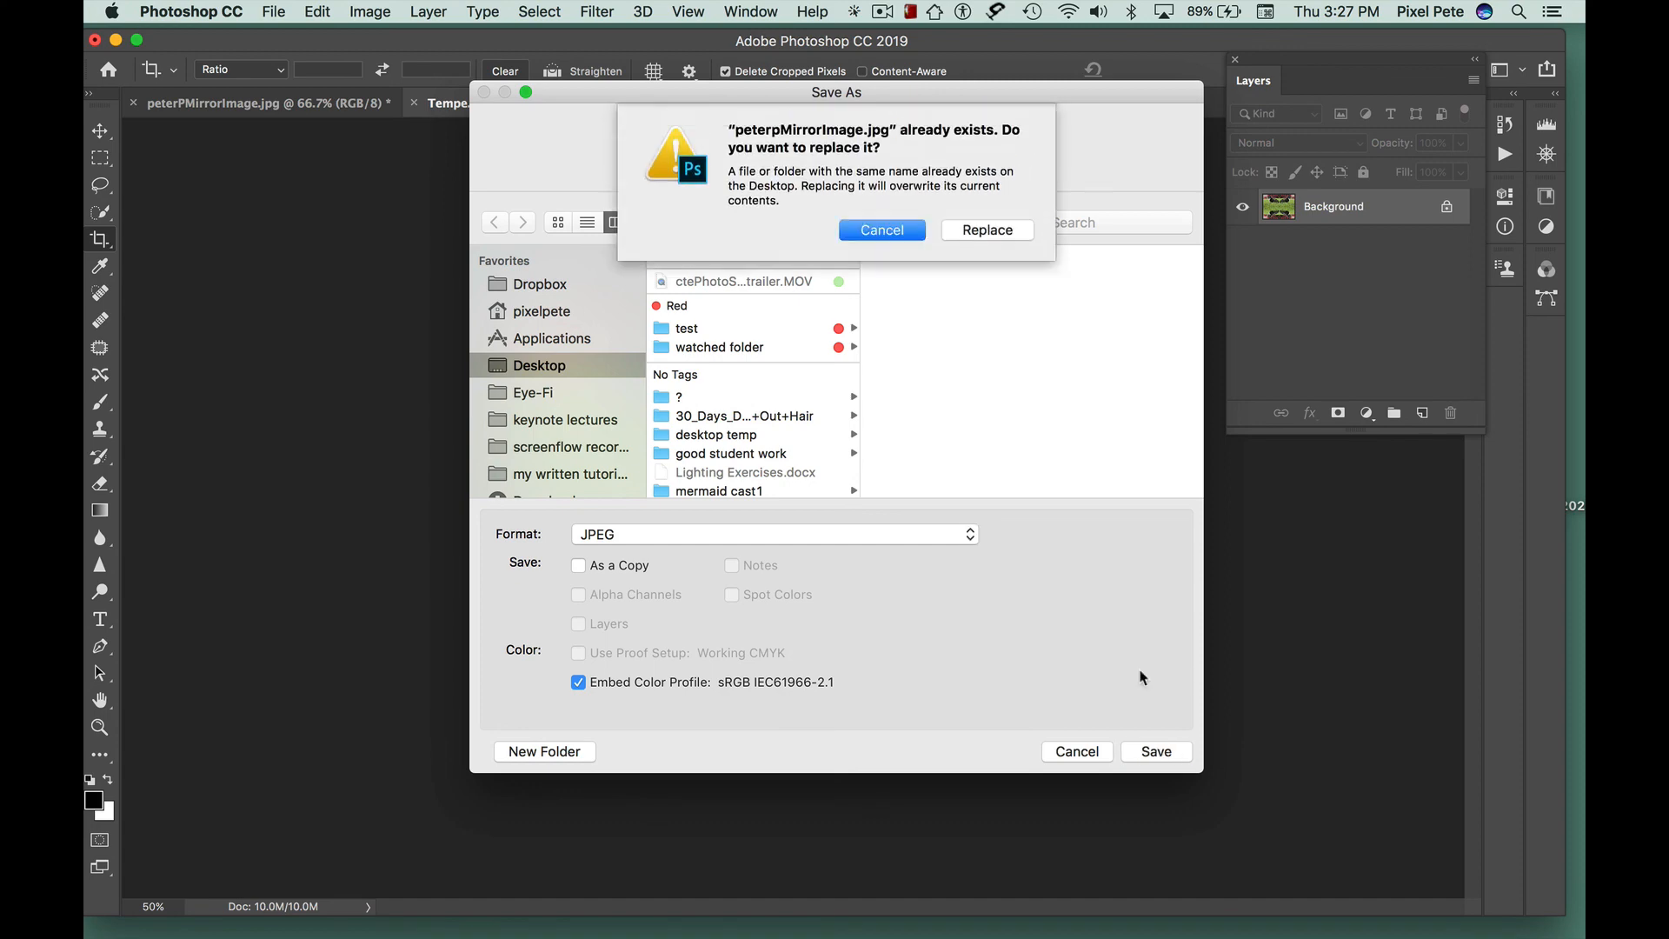